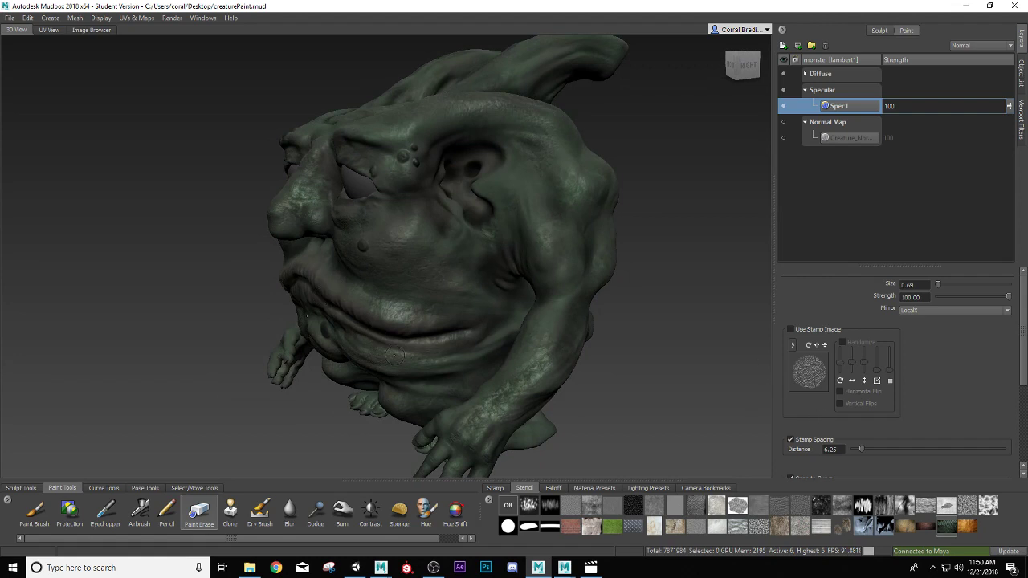
# Step: Start a new texture map extraction operation and enable both the Normal Map and Displacement Map for generation
pyautogui.scroll(2, 392, 356)
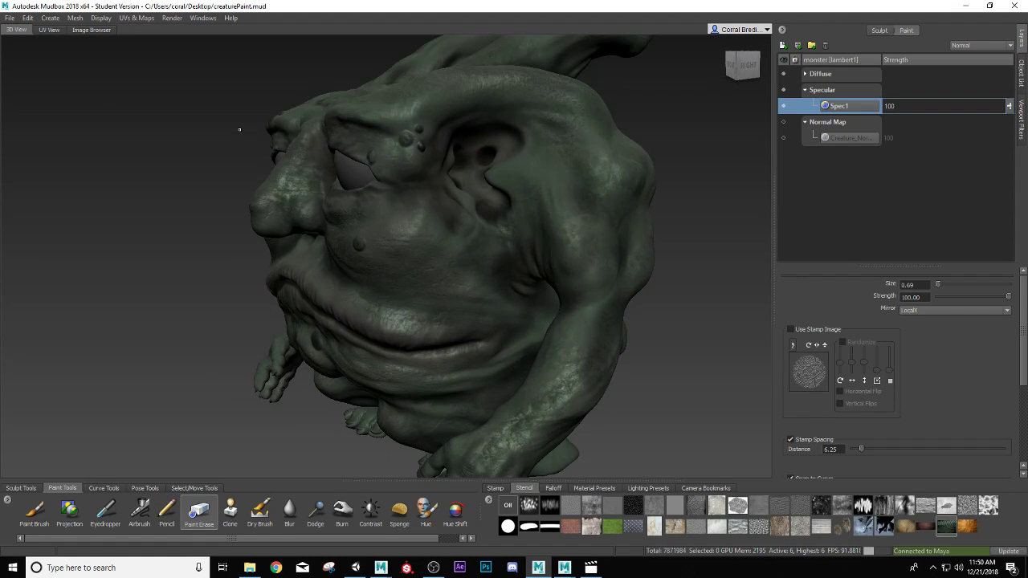
pyautogui.click(133, 18)
pyautogui.moveTo(156, 88)
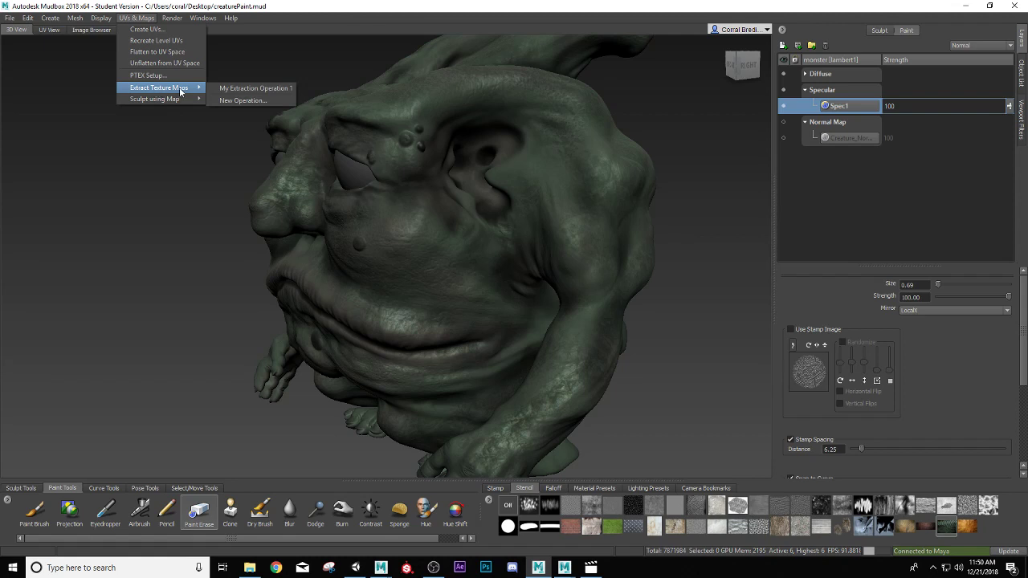
pyautogui.click(233, 101)
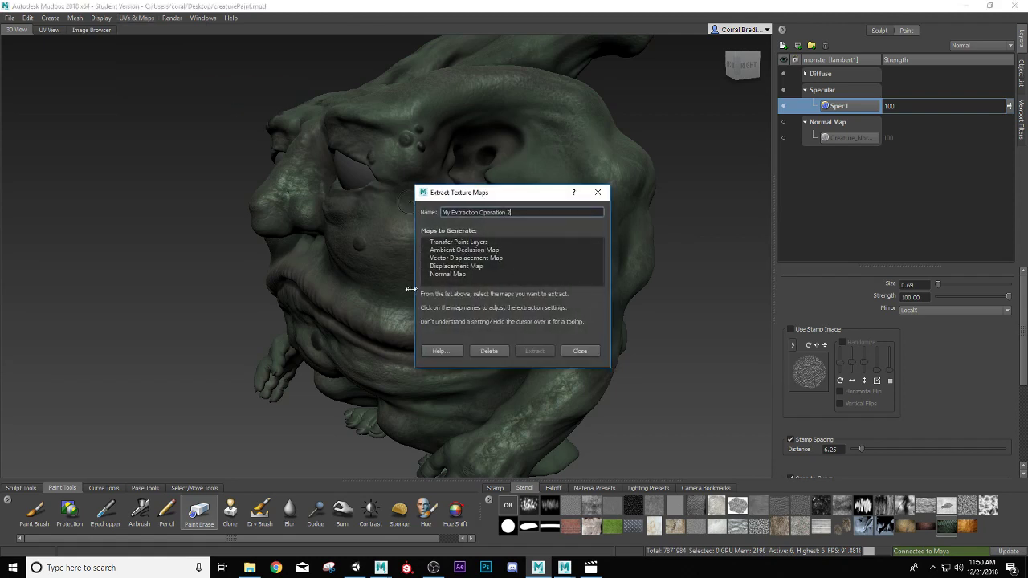
pyautogui.moveTo(415, 286); pyautogui.dragTo(366, 287)
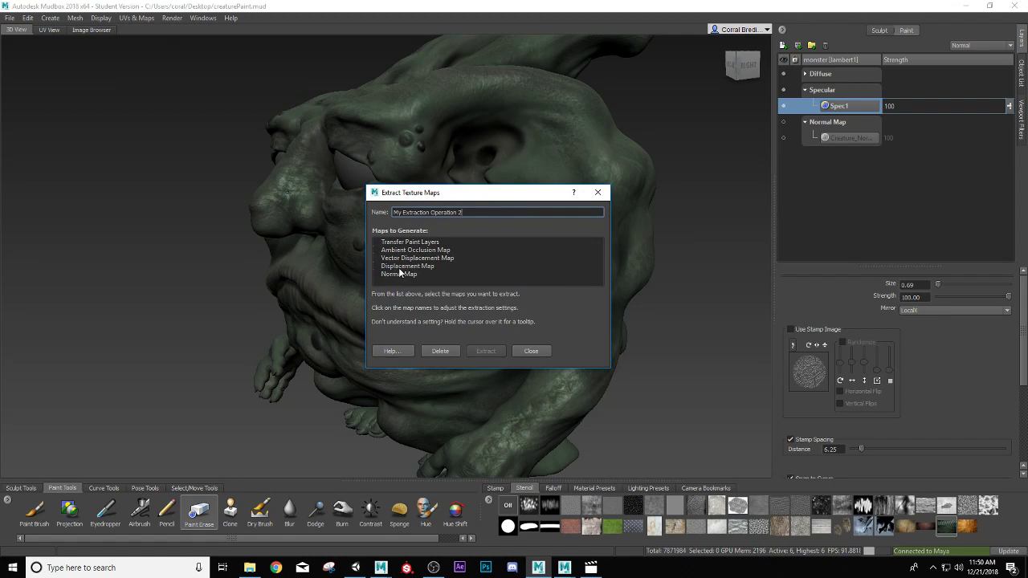
pyautogui.moveTo(399, 273)
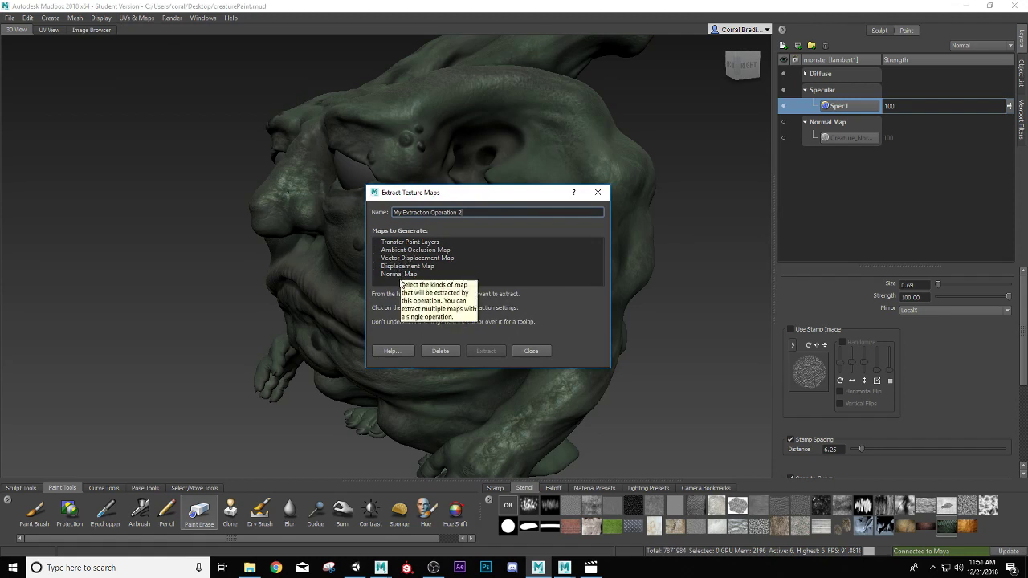
pyautogui.click(399, 275)
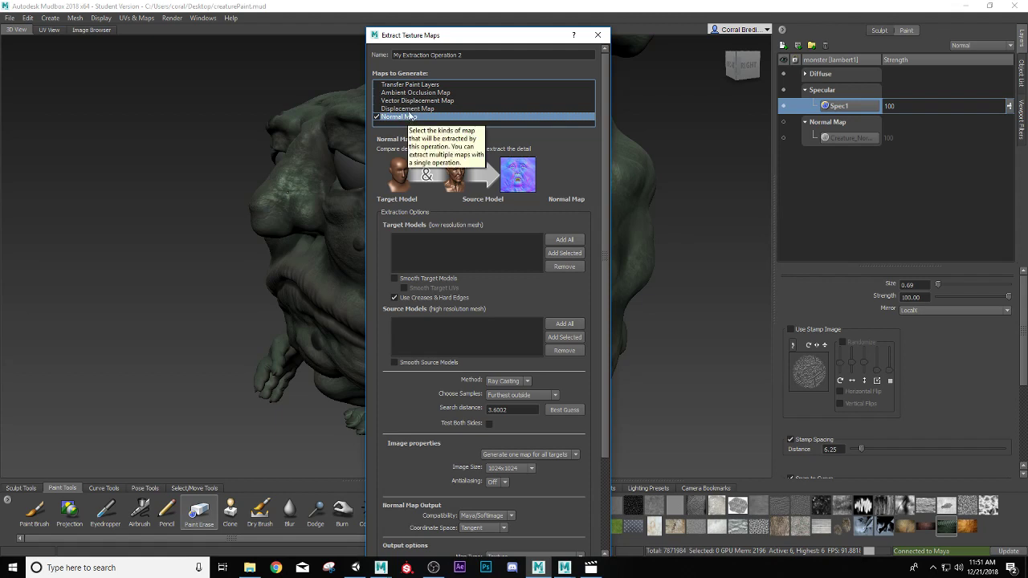
pyautogui.click(408, 108)
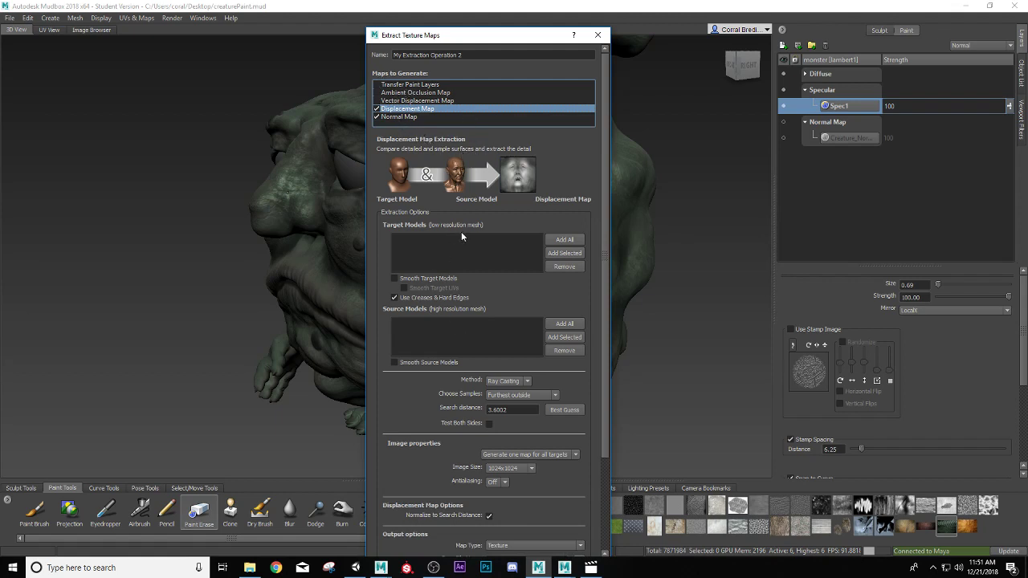
# Step: Add the monster mesh as the low-resolution target model of the extraction
pyautogui.click(555, 256)
pyautogui.moveTo(537, 37); pyautogui.dragTo(406, 33)
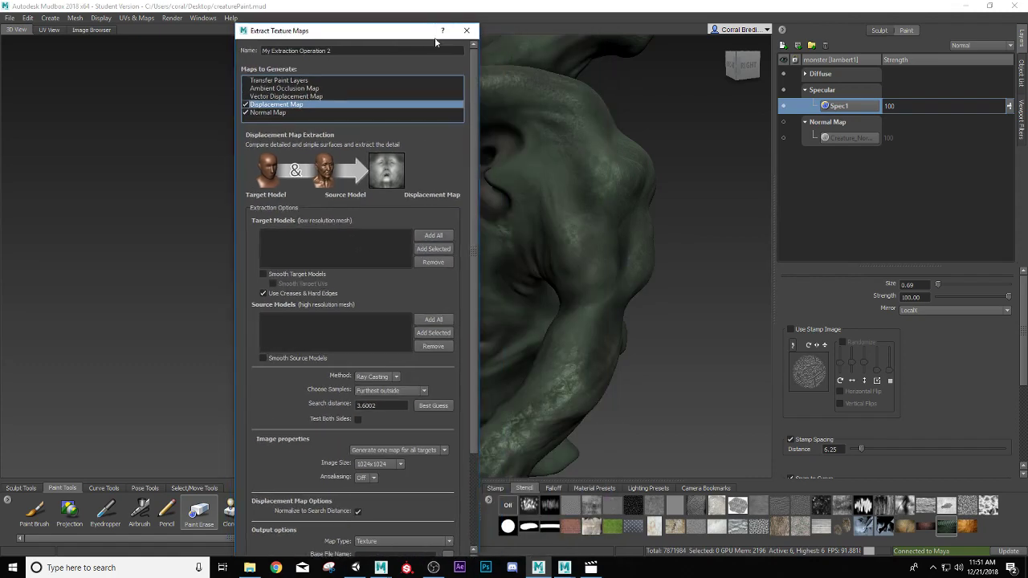
pyautogui.click(1022, 72)
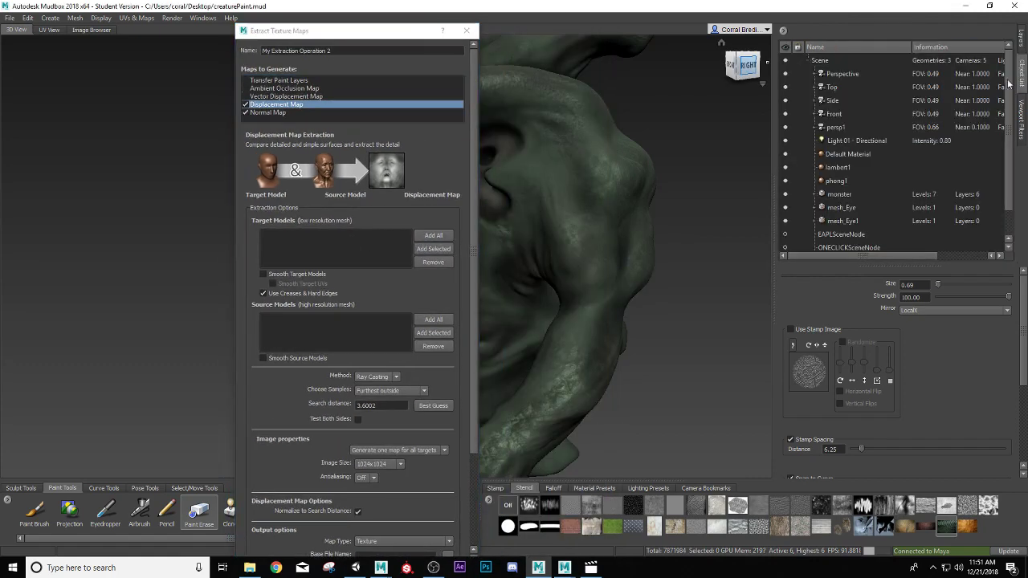
pyautogui.click(841, 195)
pyautogui.click(433, 249)
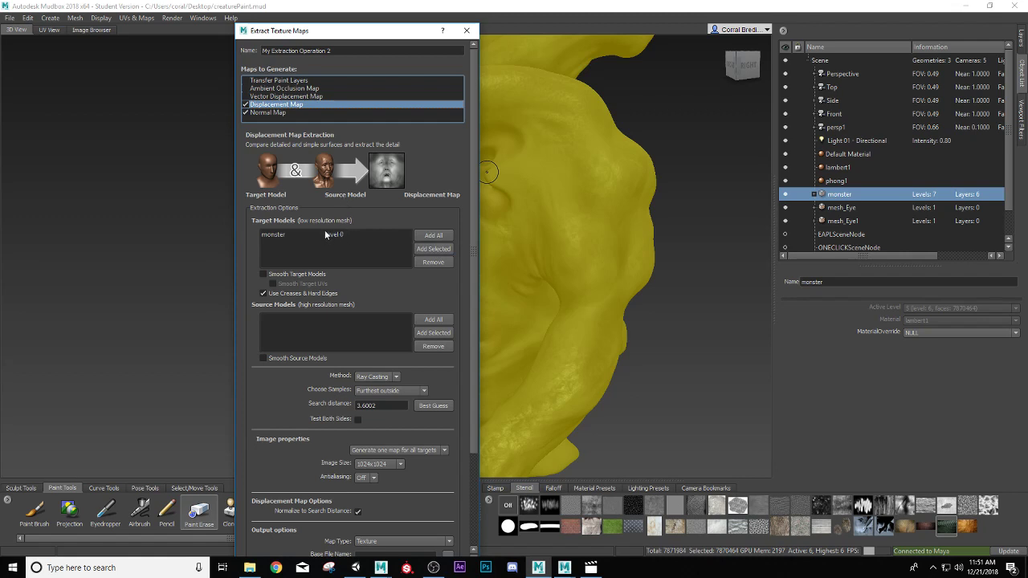
# Step: Enable smoothing of the target models and their UVs, and add the monster as a smoothed high-resolution source model
pyautogui.click(264, 274)
pyautogui.click(428, 333)
pyautogui.click(263, 358)
pyautogui.click(273, 283)
# Step: Keep Ray Casting with Furthest outside samples, apply the best-guess search distance and enable testing both sides
pyautogui.click(393, 378)
pyautogui.click(393, 378)
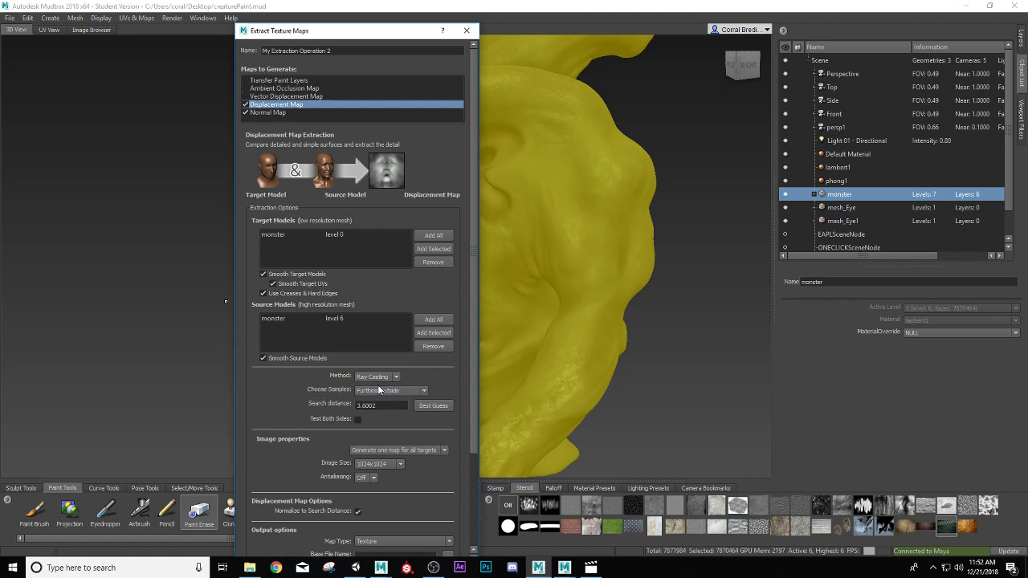
pyautogui.click(382, 391)
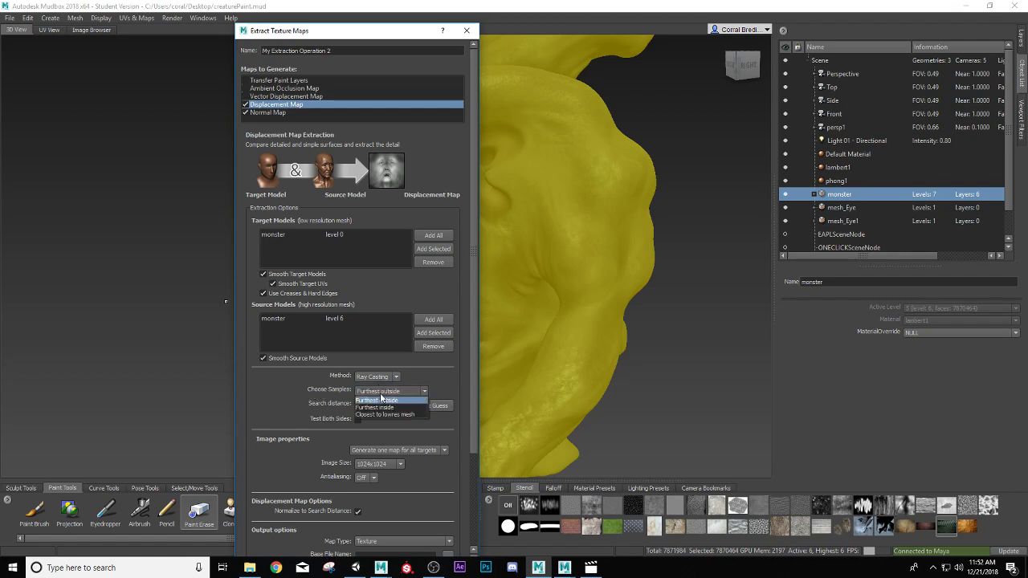
pyautogui.click(396, 400)
pyautogui.click(424, 408)
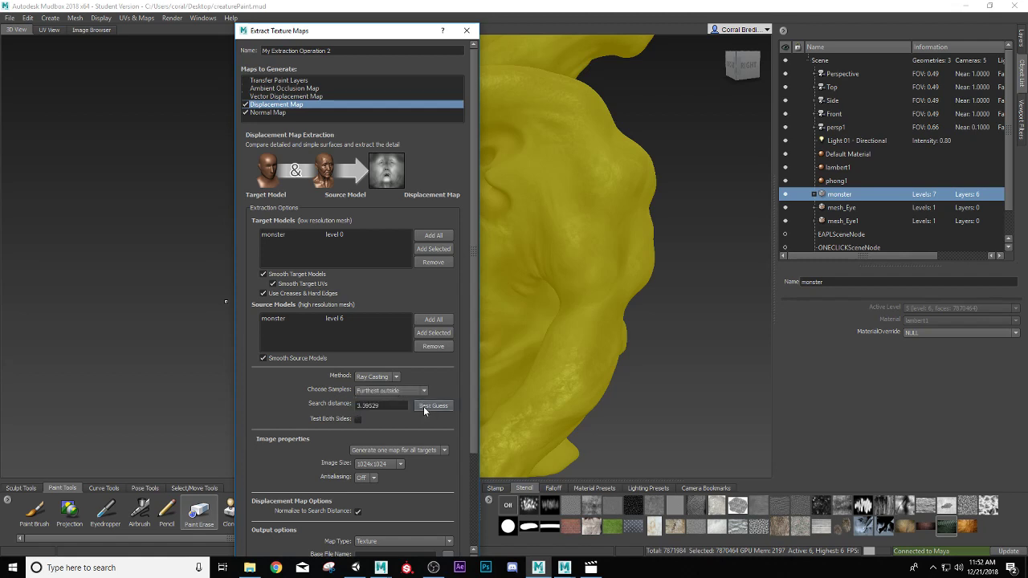
pyautogui.click(358, 419)
# Step: Set the extracted image size to 4096x4096 with 2X antialiasing
pyautogui.scroll(-3, 471, 396)
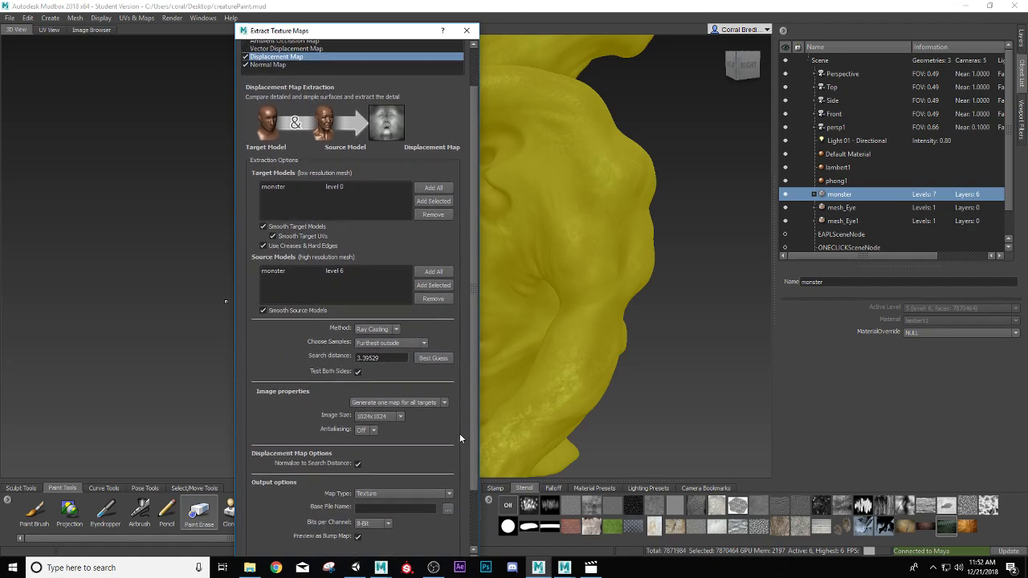
pyautogui.scroll(-2, 452, 461)
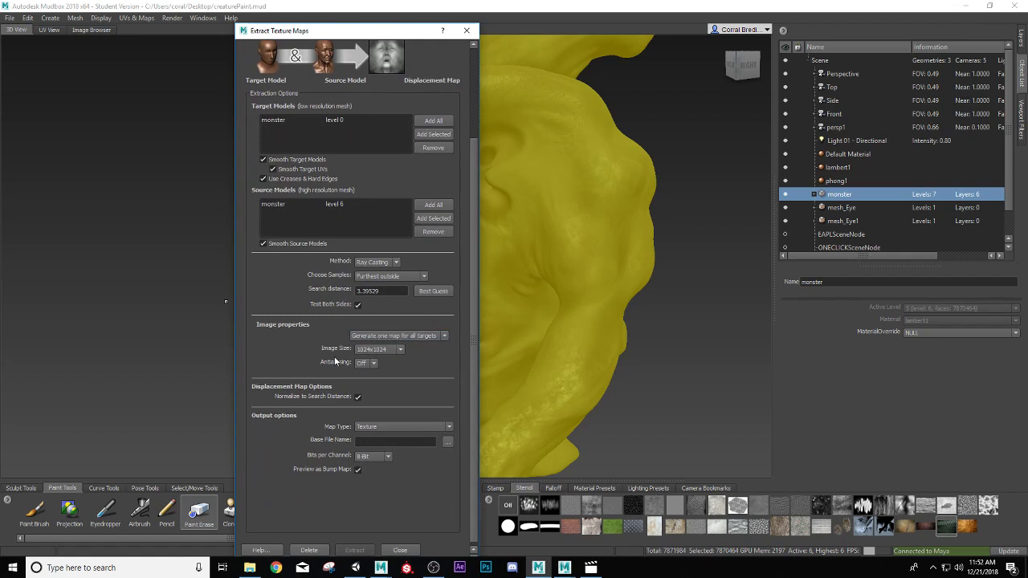
pyautogui.click(394, 351)
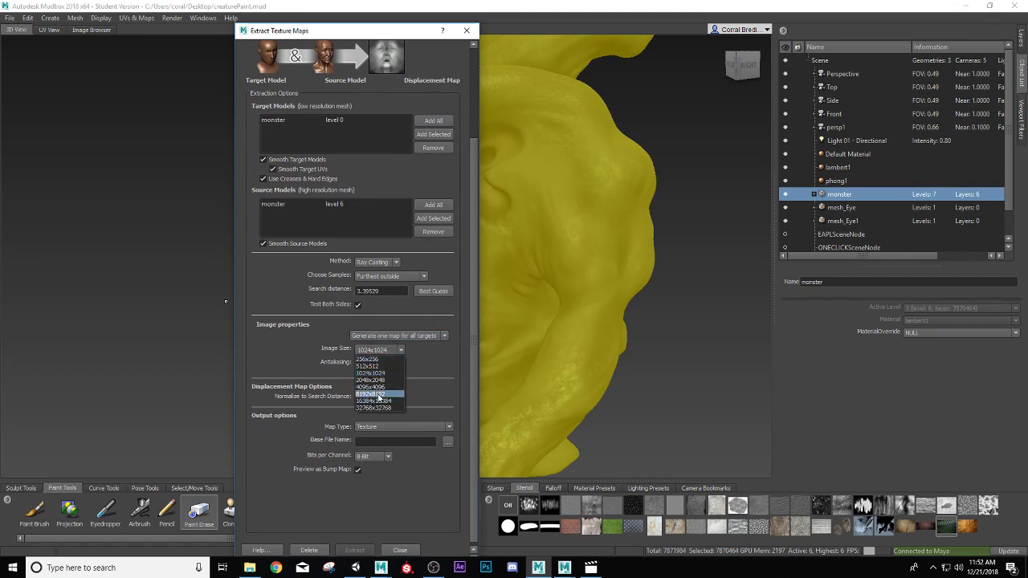
pyautogui.click(373, 393)
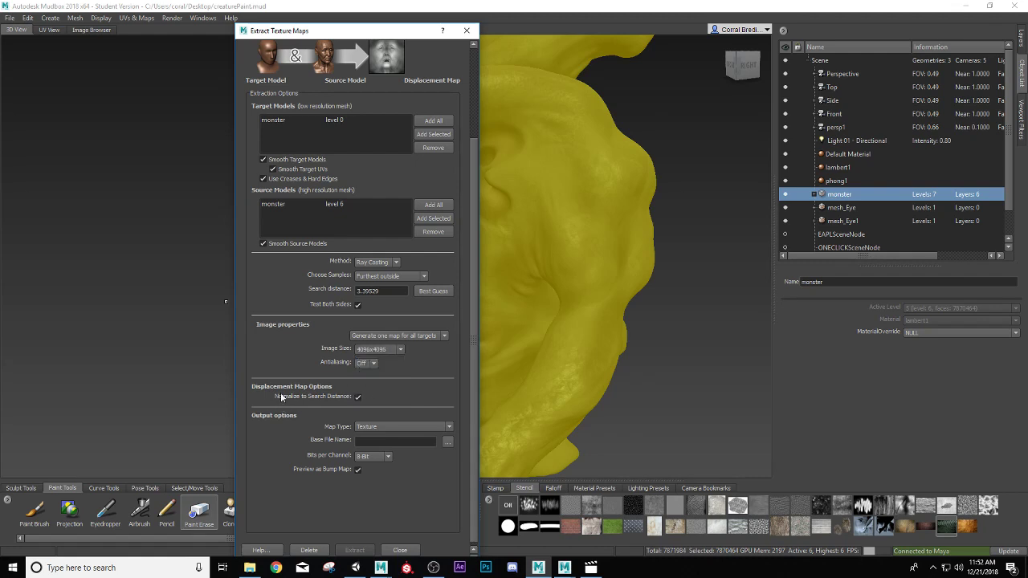
pyautogui.click(372, 364)
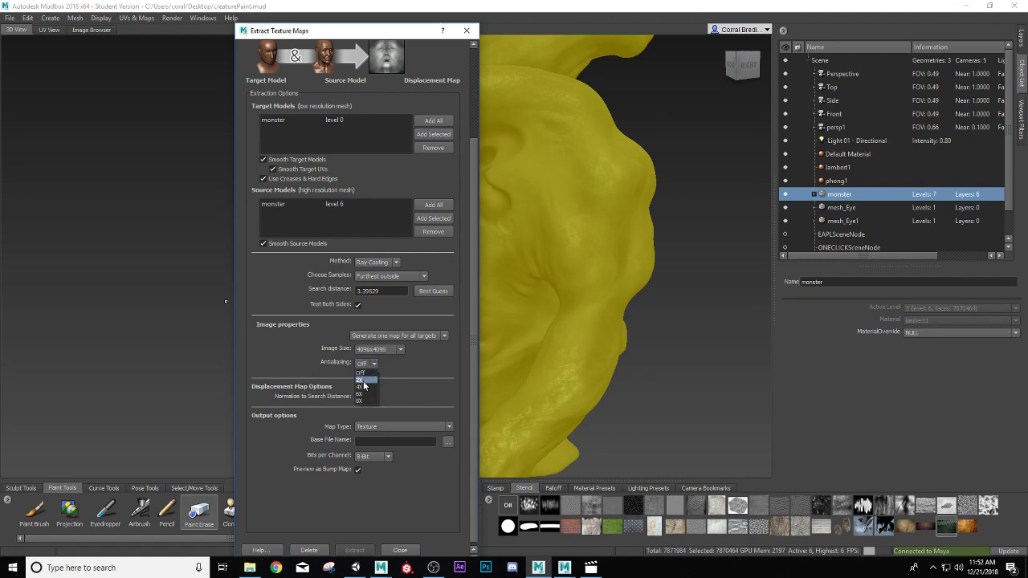
pyautogui.click(360, 379)
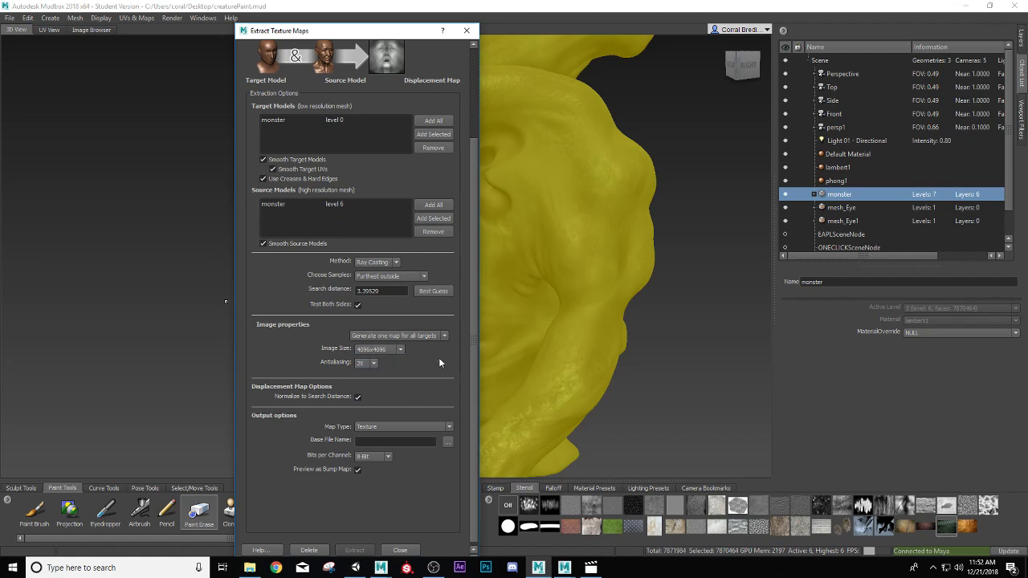
pyautogui.scroll(-1, 473, 351)
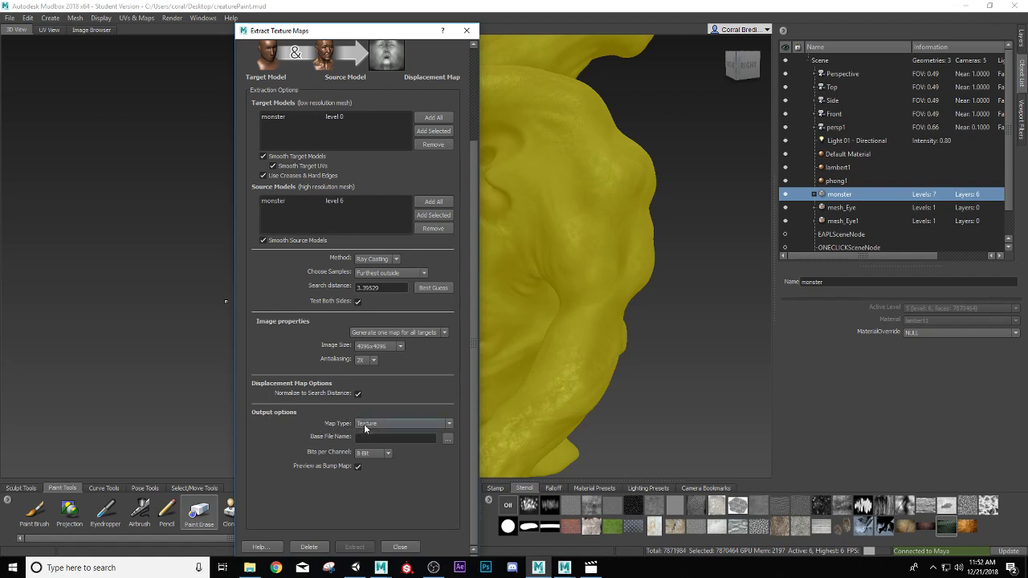
pyautogui.click(447, 438)
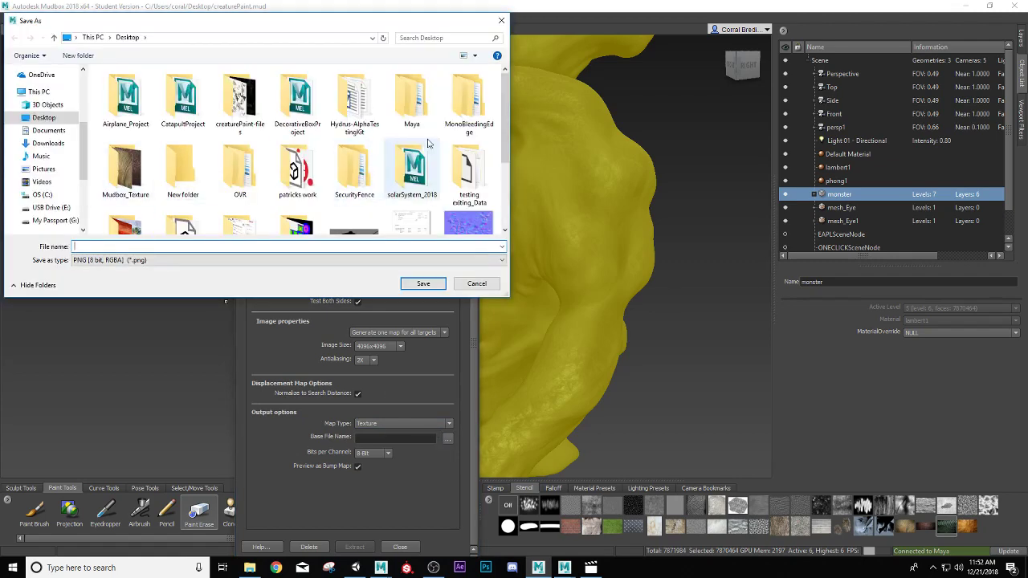
pyautogui.moveTo(505, 138); pyautogui.dragTo(503, 172)
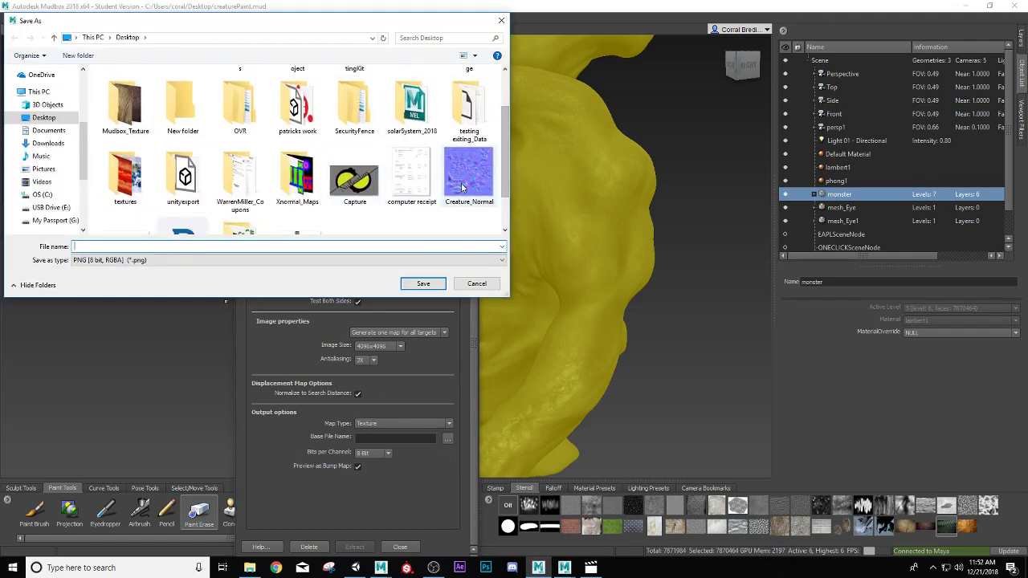
pyautogui.click(475, 284)
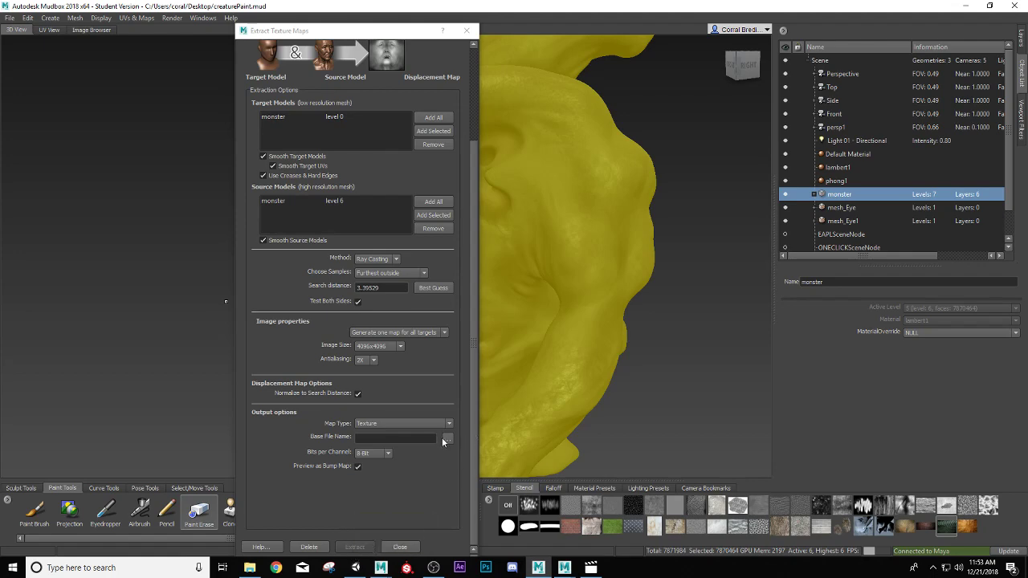
# Step: Set the displacement map's output file to a PNG named Normal_Creature on the Desktop
pyautogui.click(447, 437)
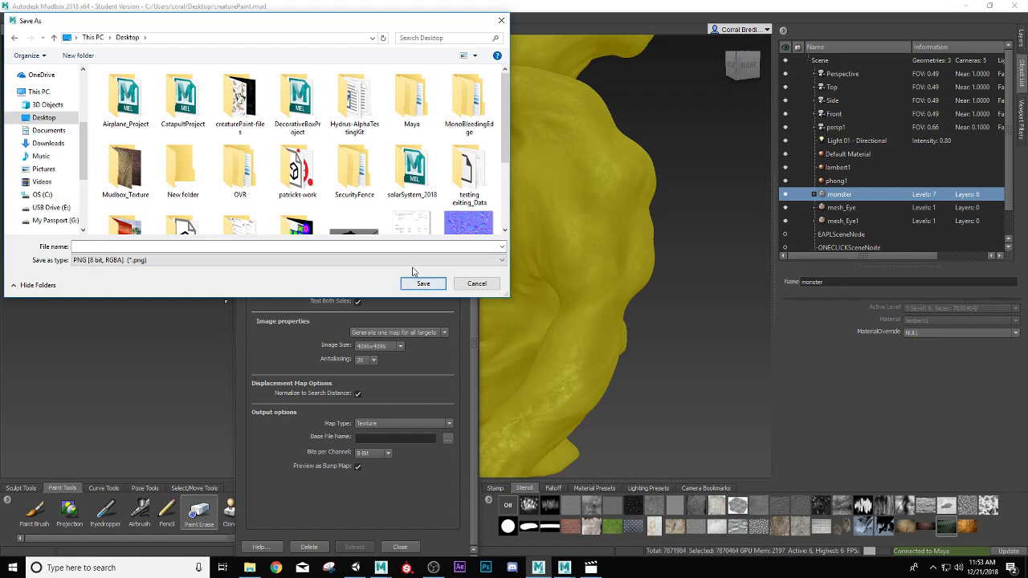
pyautogui.click(150, 248)
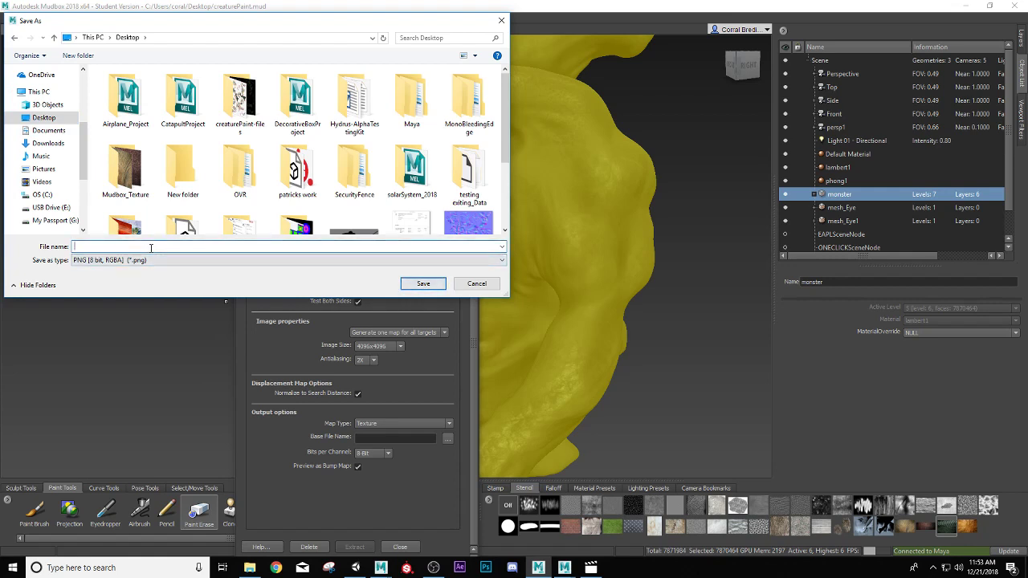
pyautogui.write('No')
pyautogui.write('rmal_Creature')
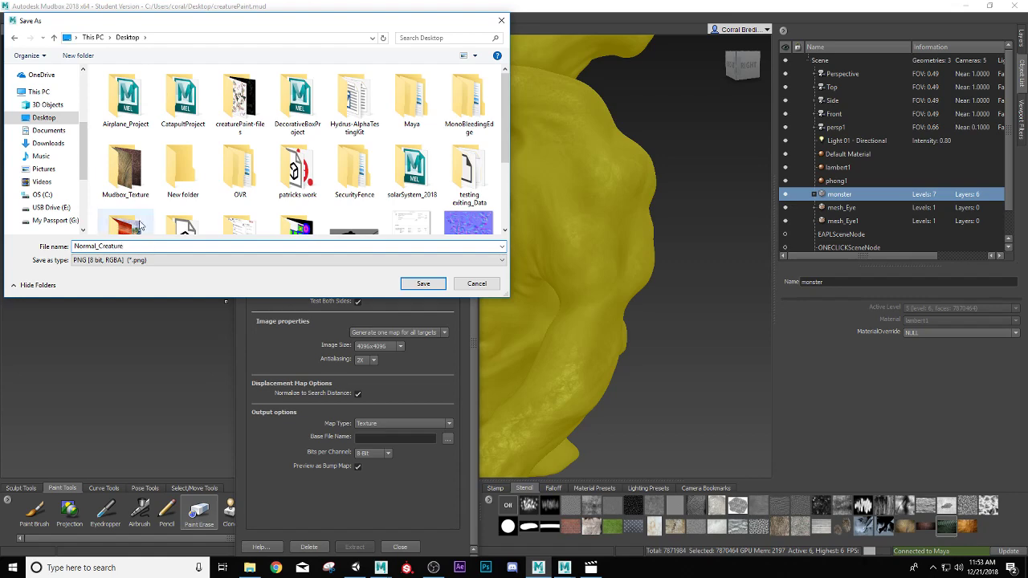
pyautogui.click(421, 284)
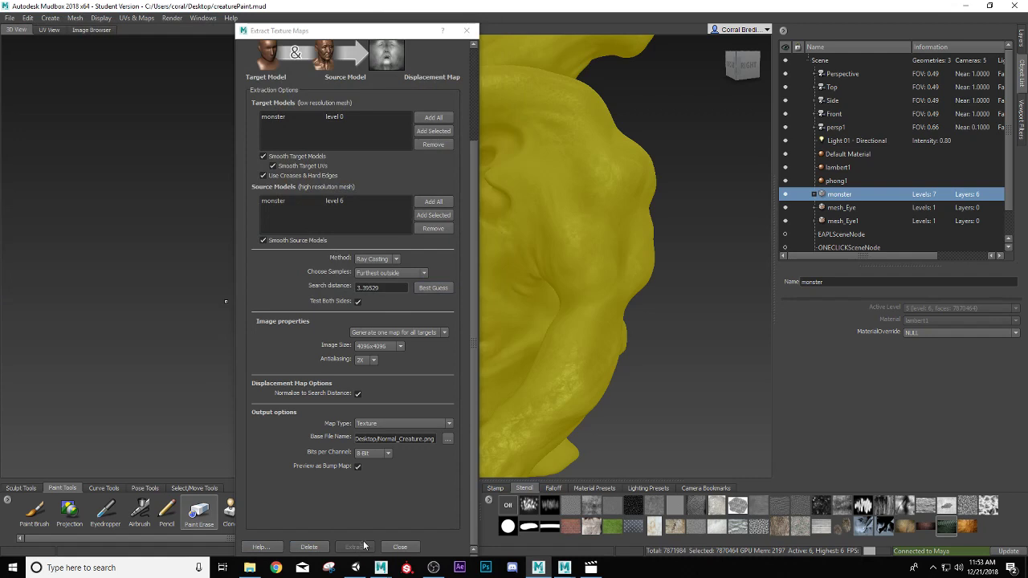
# Step: Set the normal map's output file to a PNG named normal_Creature on the Desktop
pyautogui.click(473, 414)
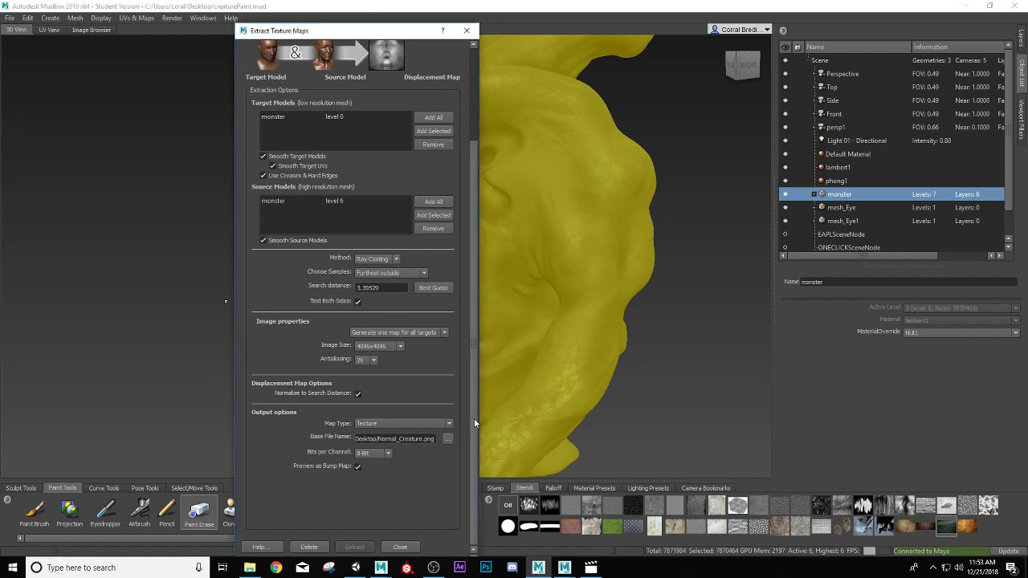
pyautogui.scroll(3, 361, 189)
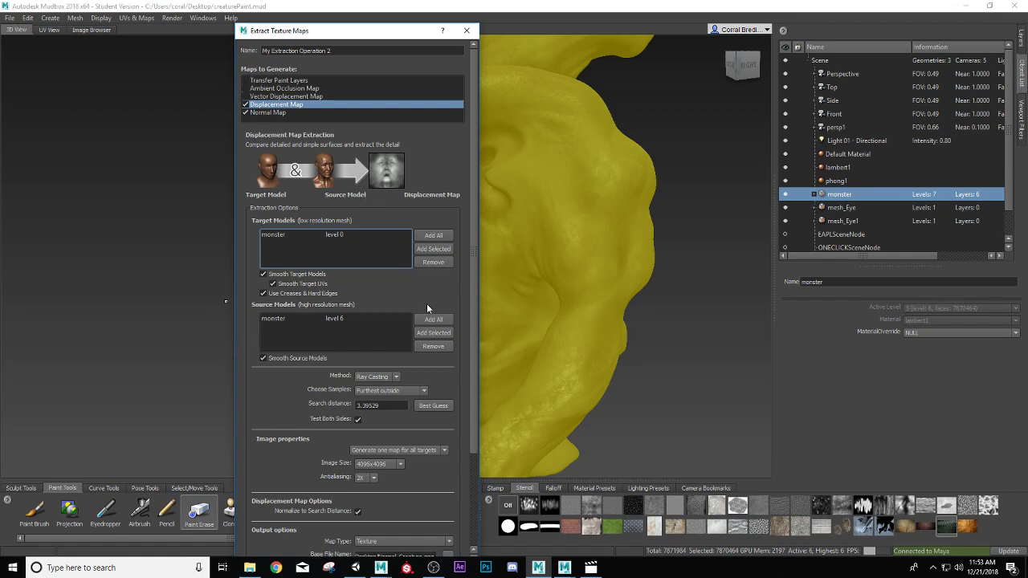
pyautogui.scroll(-3, 426, 304)
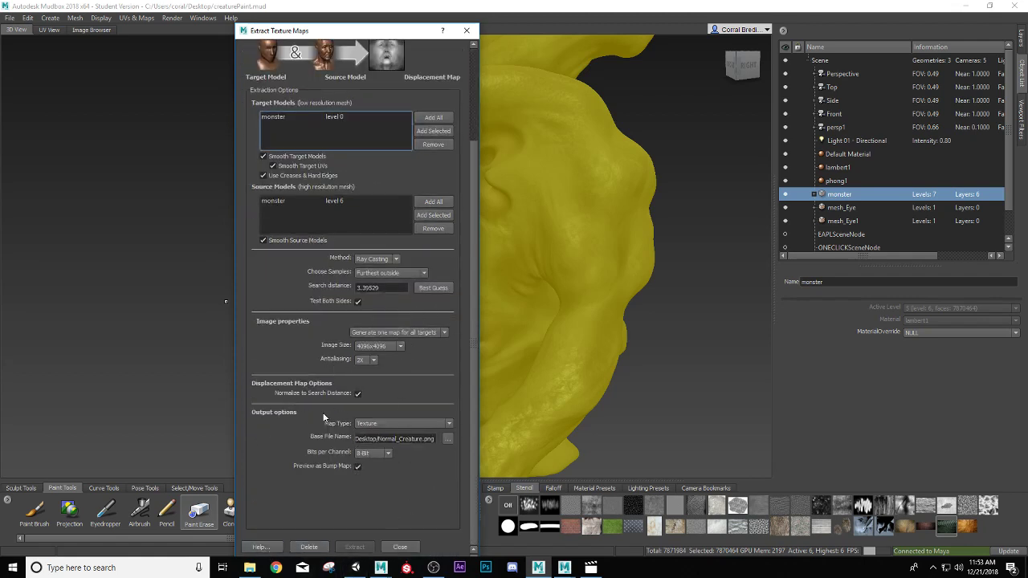
pyautogui.scroll(3, 455, 159)
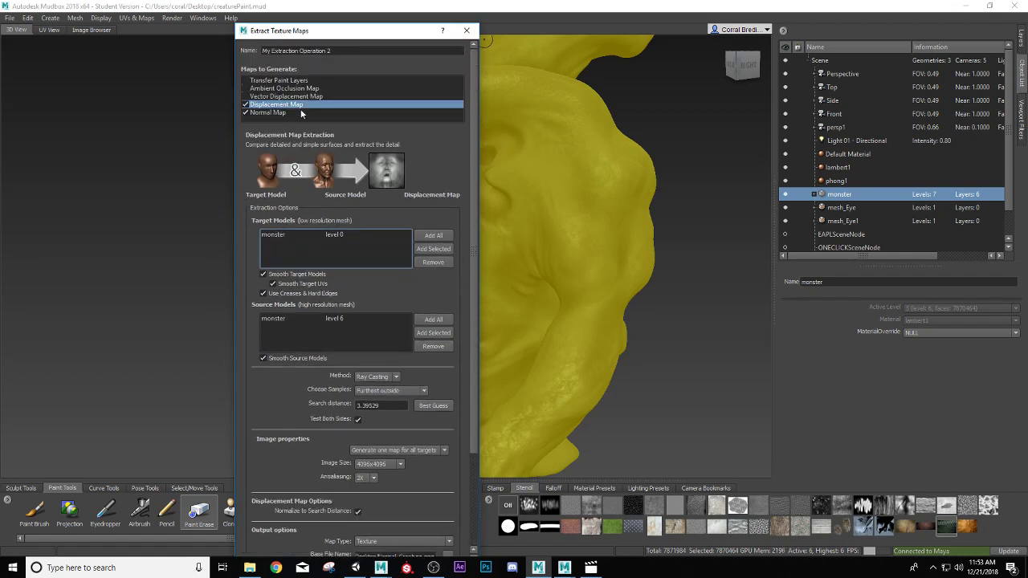
pyautogui.click(274, 113)
pyautogui.scroll(-3, 311, 397)
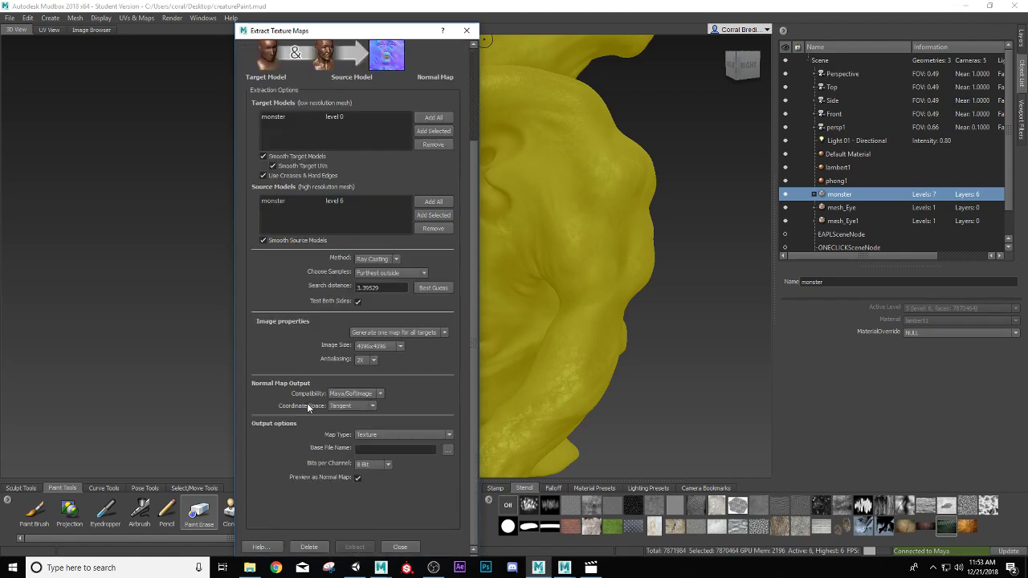
pyautogui.click(446, 451)
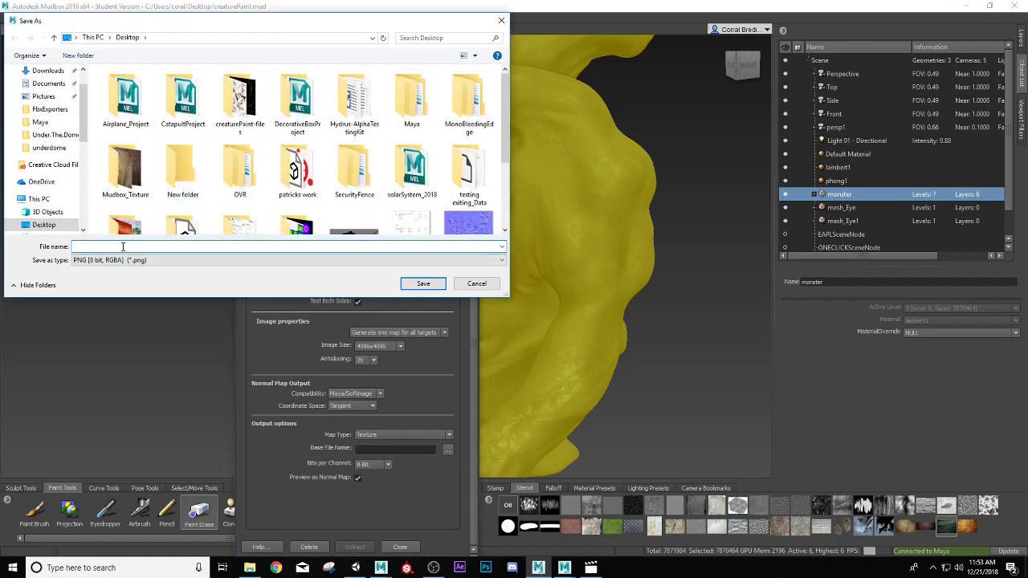
pyautogui.write('normal_Creature')
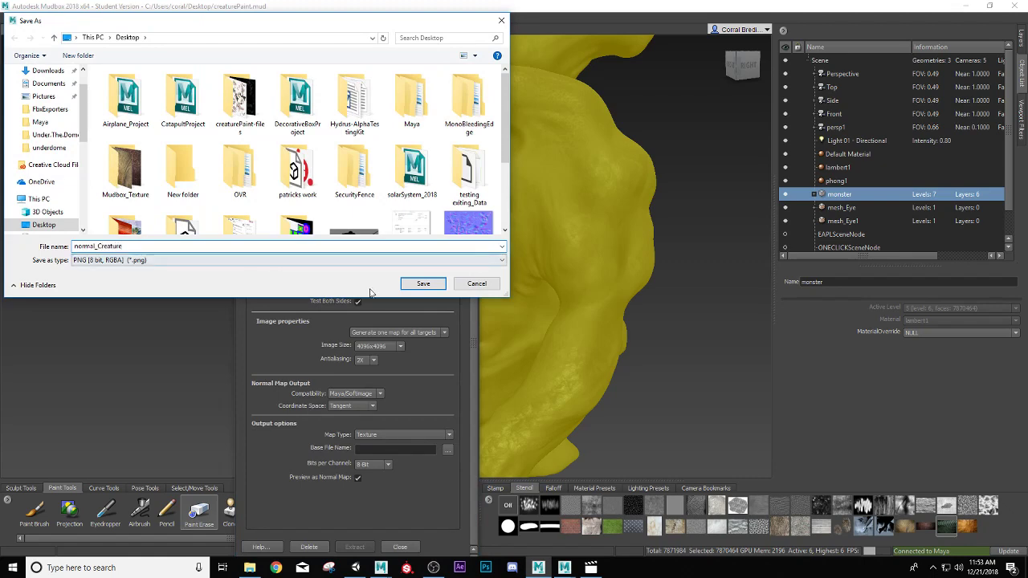
pyautogui.click(418, 285)
pyautogui.scroll(3, 345, 180)
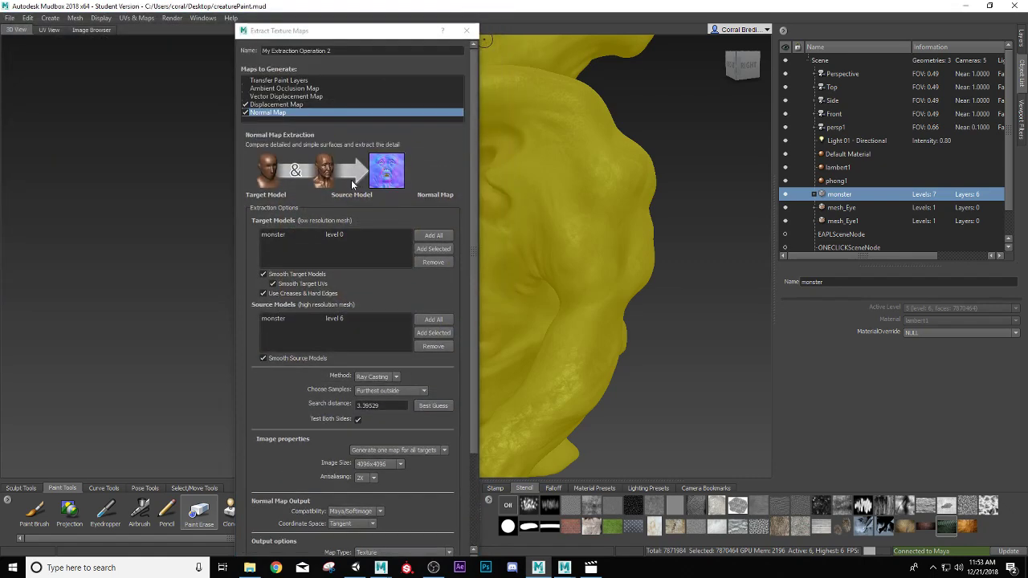
# Step: Set the displacement map's output to a PNG named diplacment_Creature on the Desktop, reapply the best-guess search distance and close the extraction settings
pyautogui.click(292, 105)
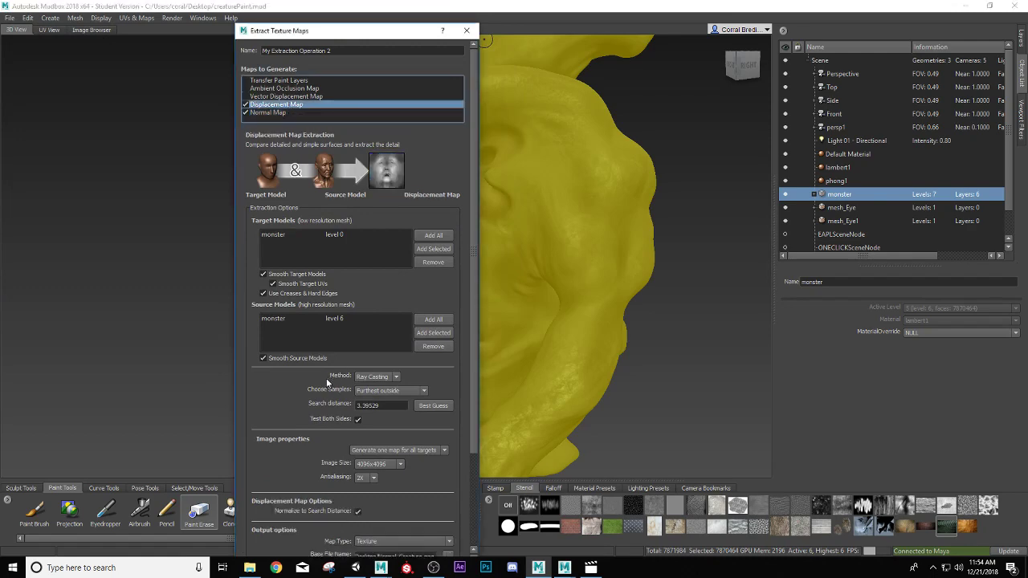
pyautogui.scroll(-3, 329, 384)
pyautogui.click(447, 439)
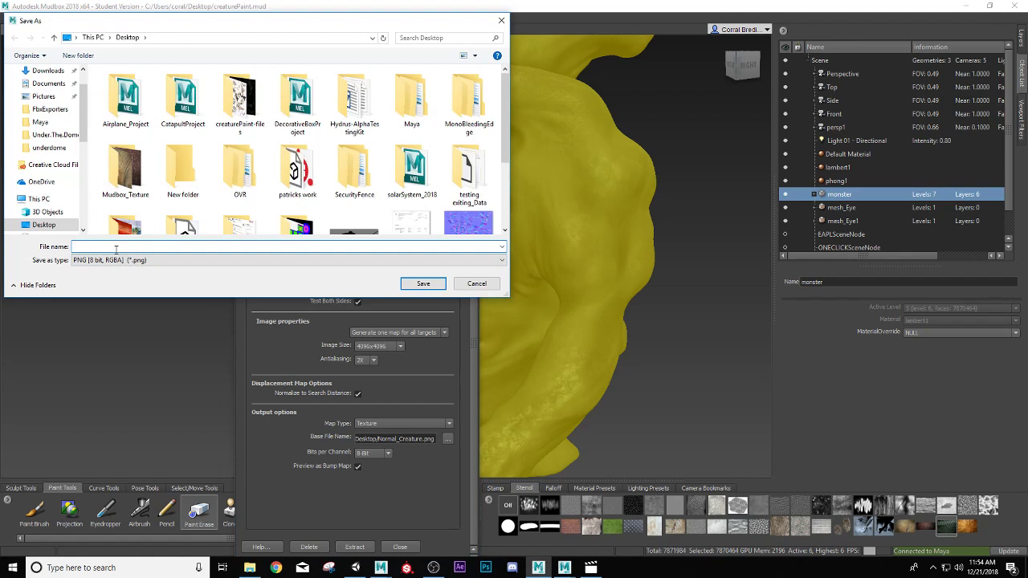
pyautogui.write('diplacment_Creature')
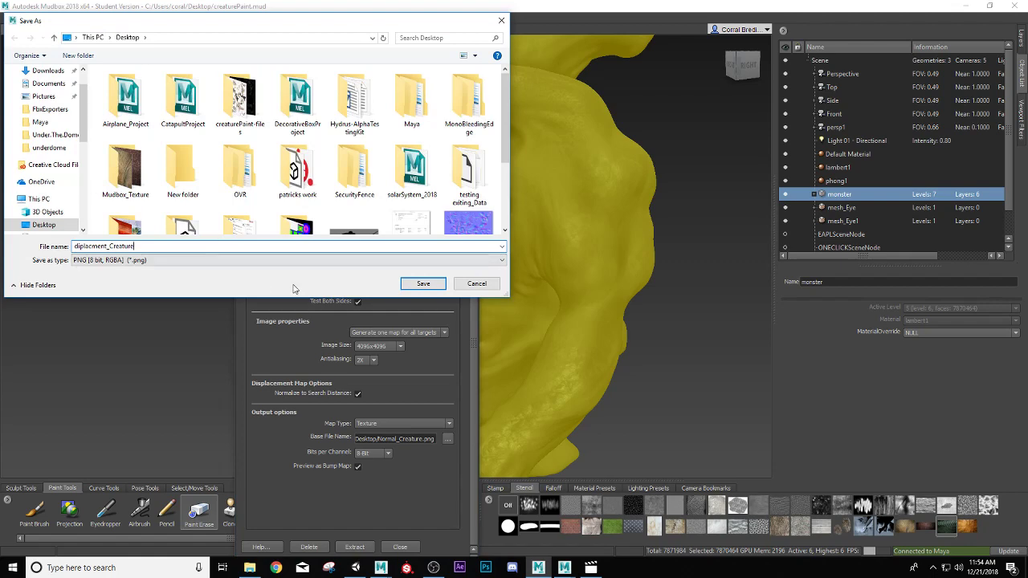
pyautogui.click(426, 284)
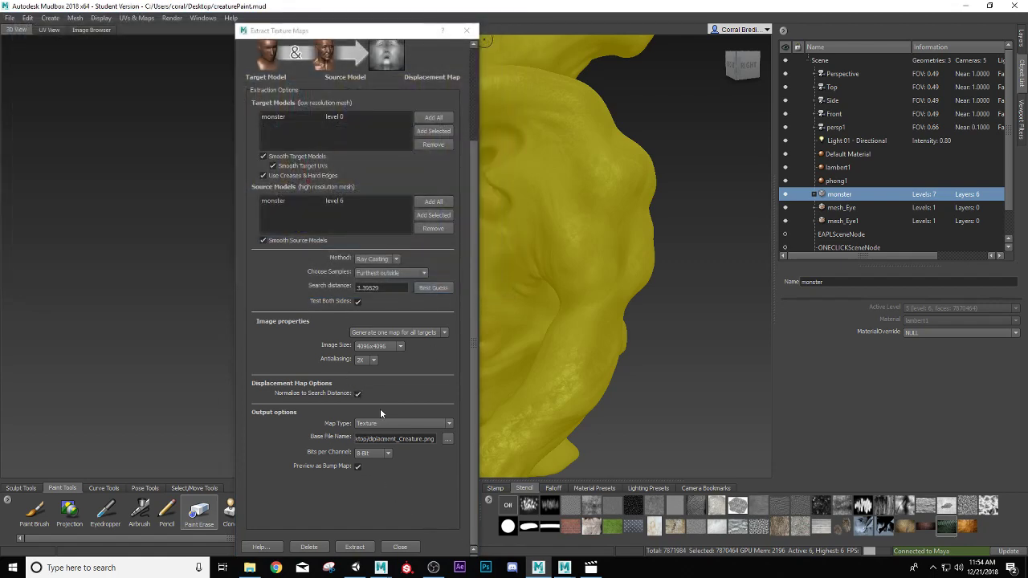
pyautogui.click(439, 291)
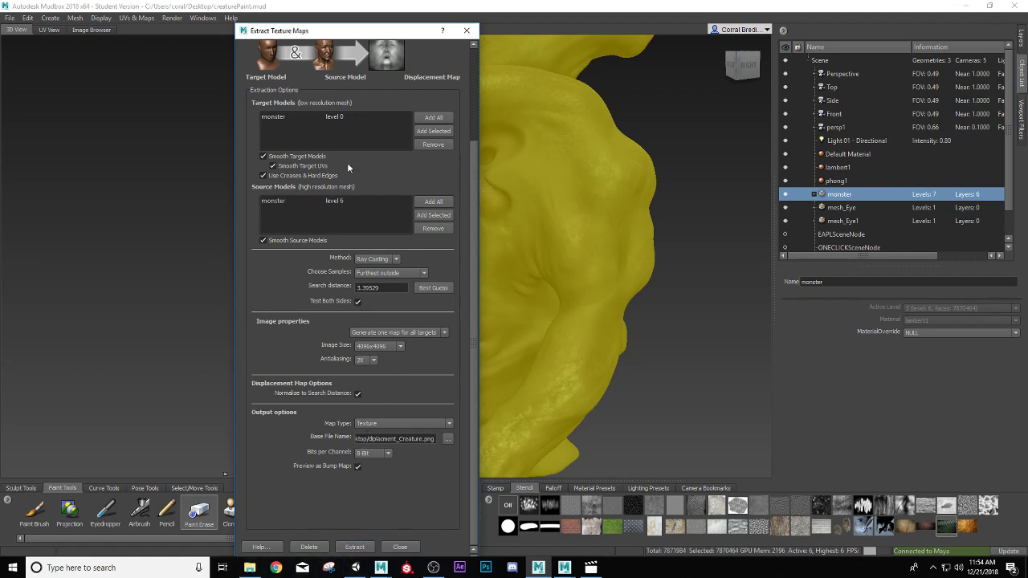
pyautogui.click(467, 30)
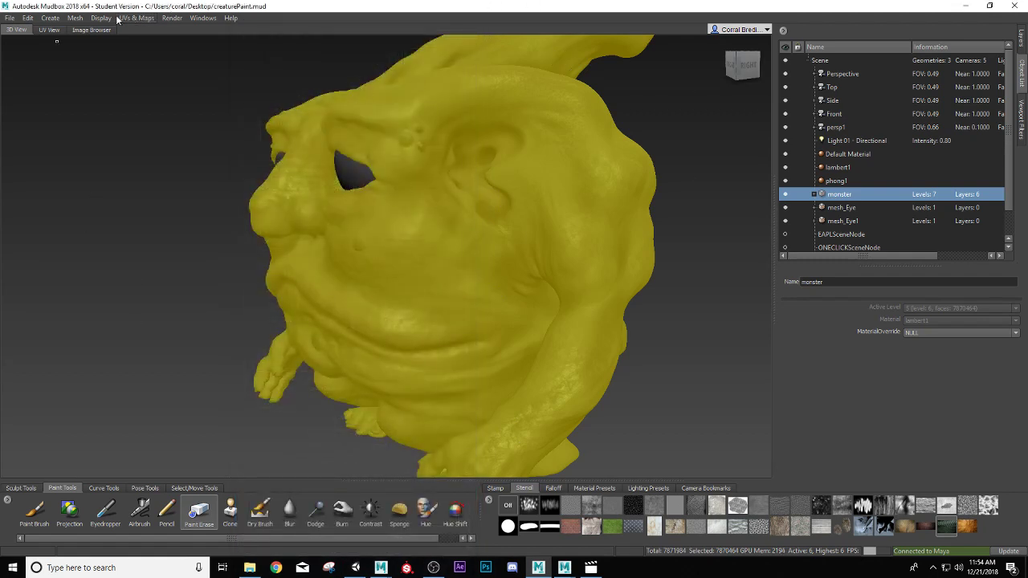
# Step: Step the monster mesh down to subdivision level 0
pyautogui.click(75, 18)
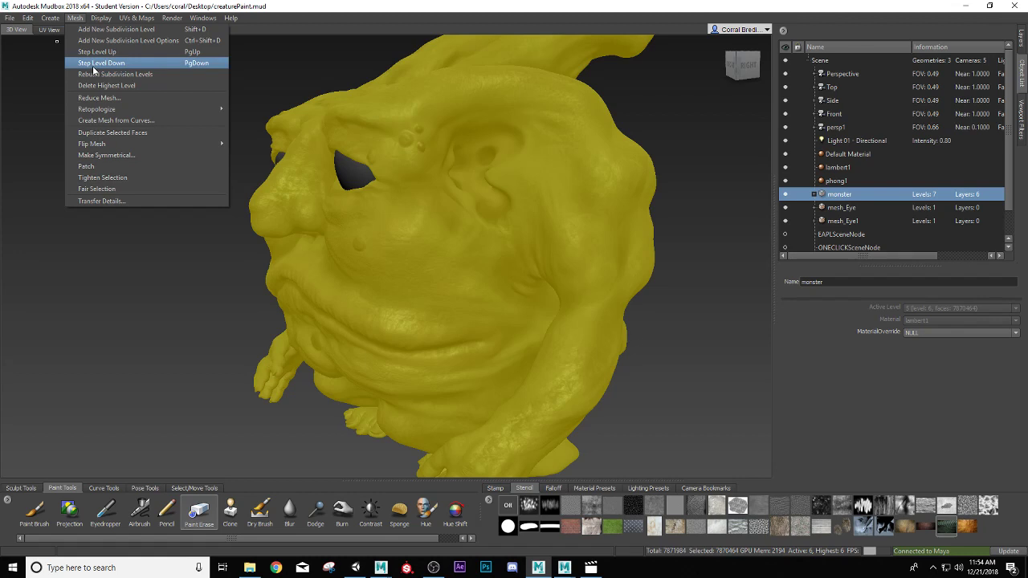
pyautogui.click(80, 17)
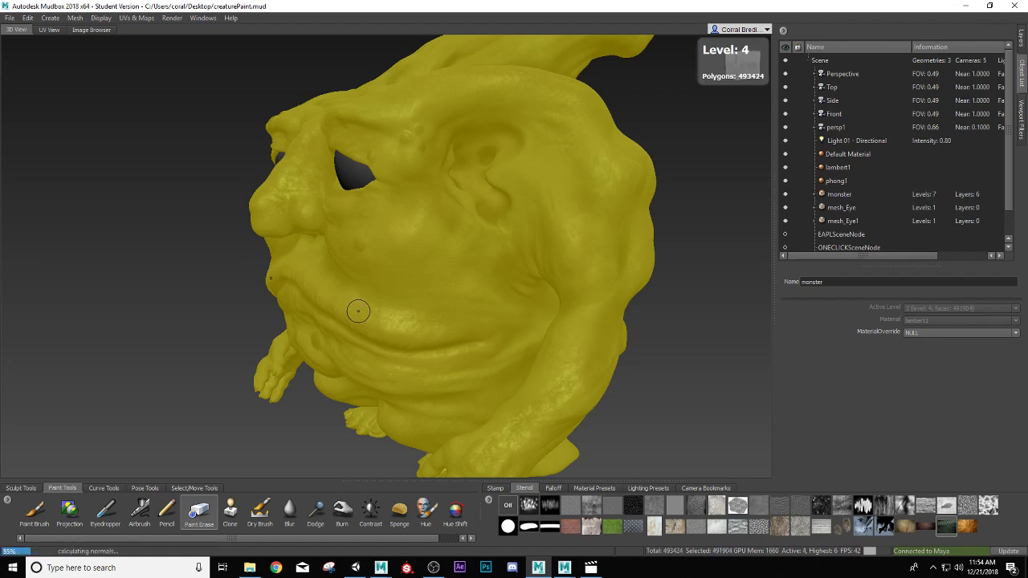
pyautogui.press('pagedown')
pyautogui.press('pagedown')
pyautogui.press('pagedown')
pyautogui.press('pagedown')
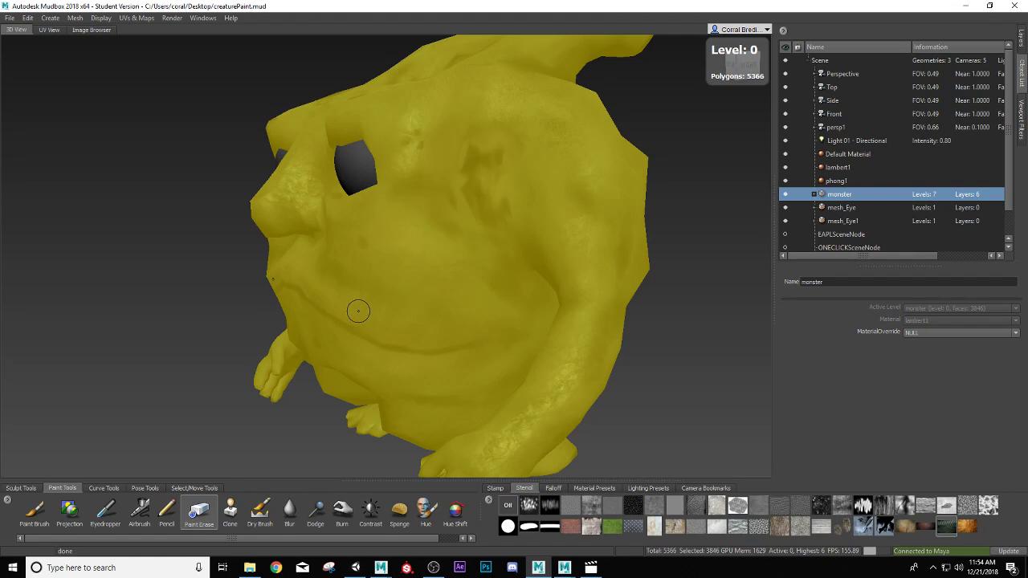
# Step: Turn on the monster's Normal Map paint channel so its layer shows on the low-resolution mesh
pyautogui.scroll(-3, 393, 239)
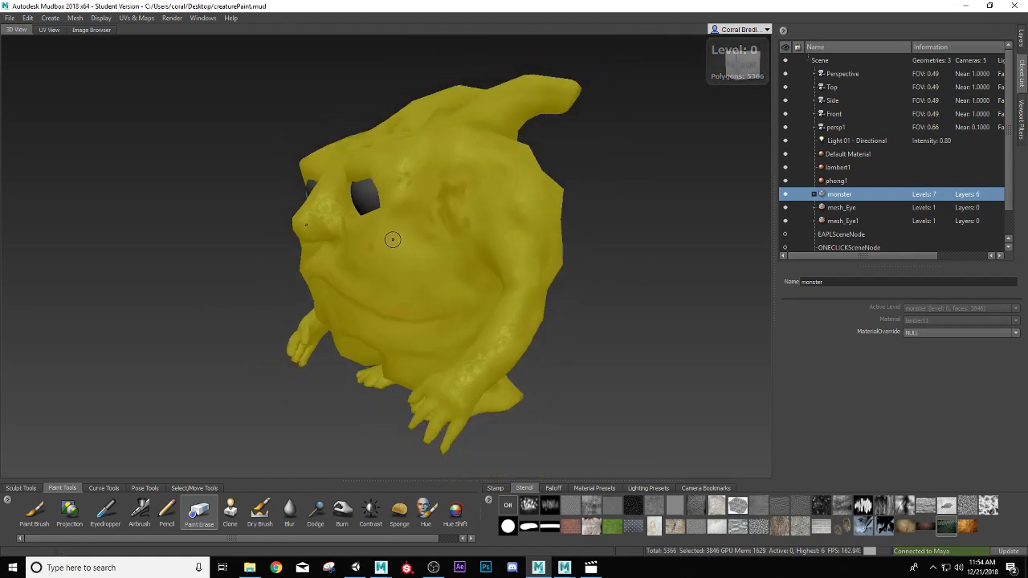
pyautogui.scroll(1, 397, 226)
pyautogui.keyDown('alt'); pyautogui.moveTo(361, 249); pyautogui.dragTo(480, 271); pyautogui.keyUp('alt')
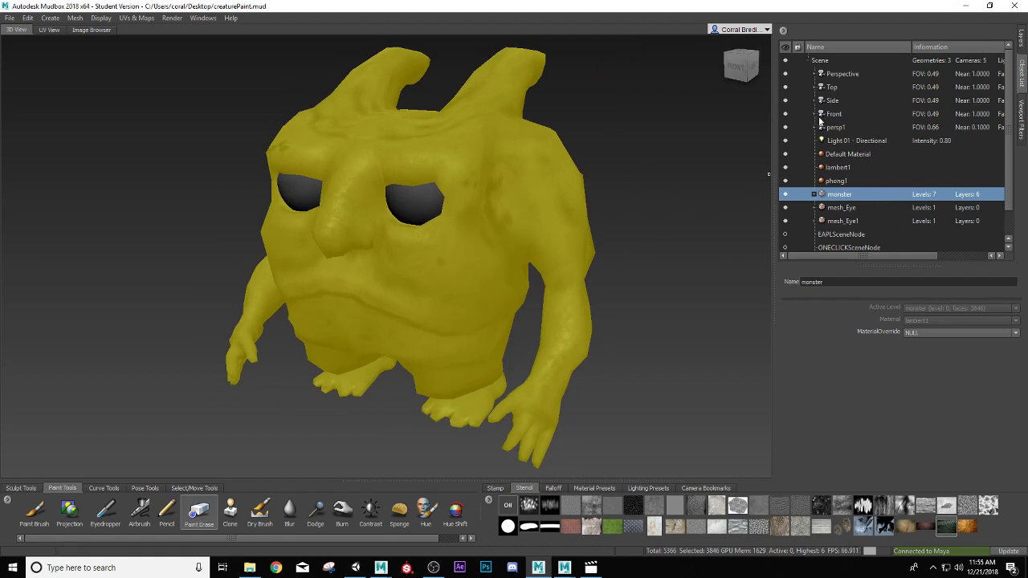
pyautogui.click(1022, 44)
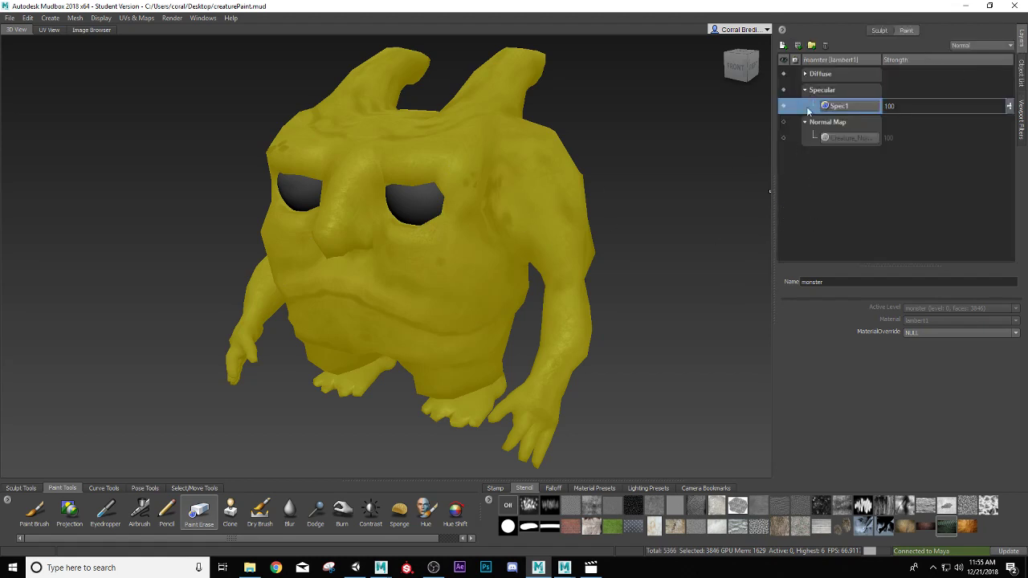
pyautogui.click(783, 122)
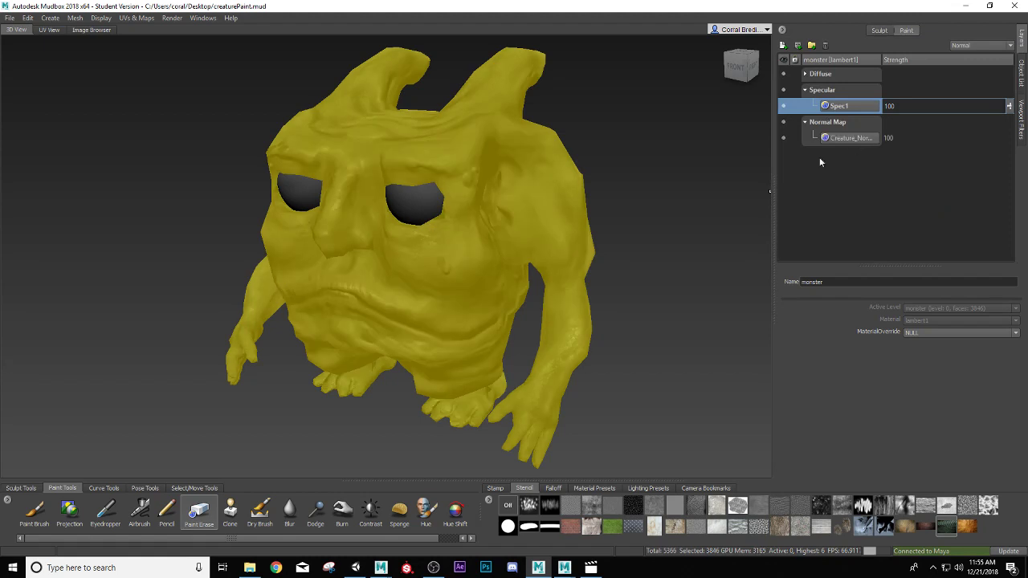
# Step: Deselect everything so the monster displays its painted material
pyautogui.click(75, 18)
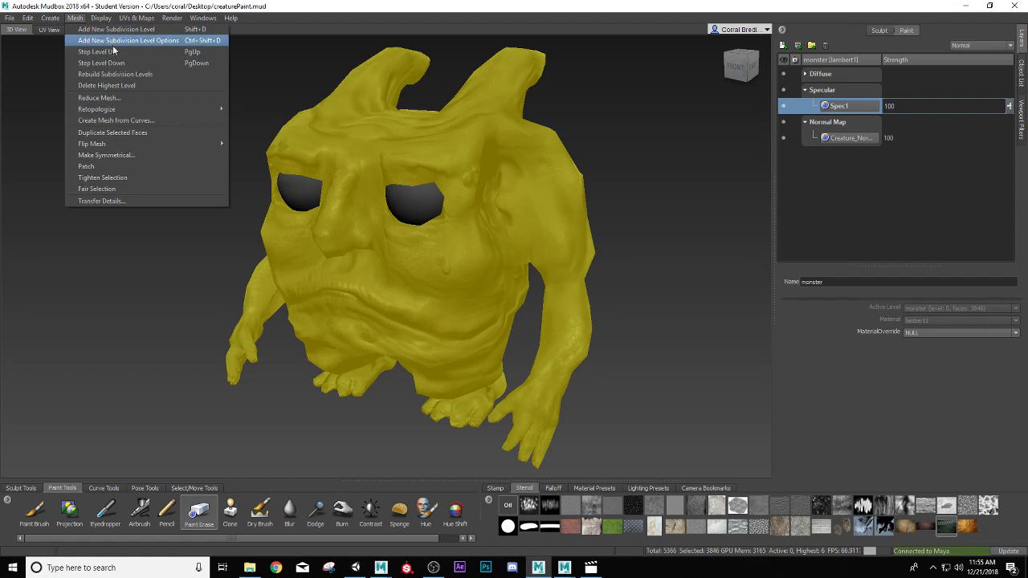
pyautogui.moveTo(27, 17)
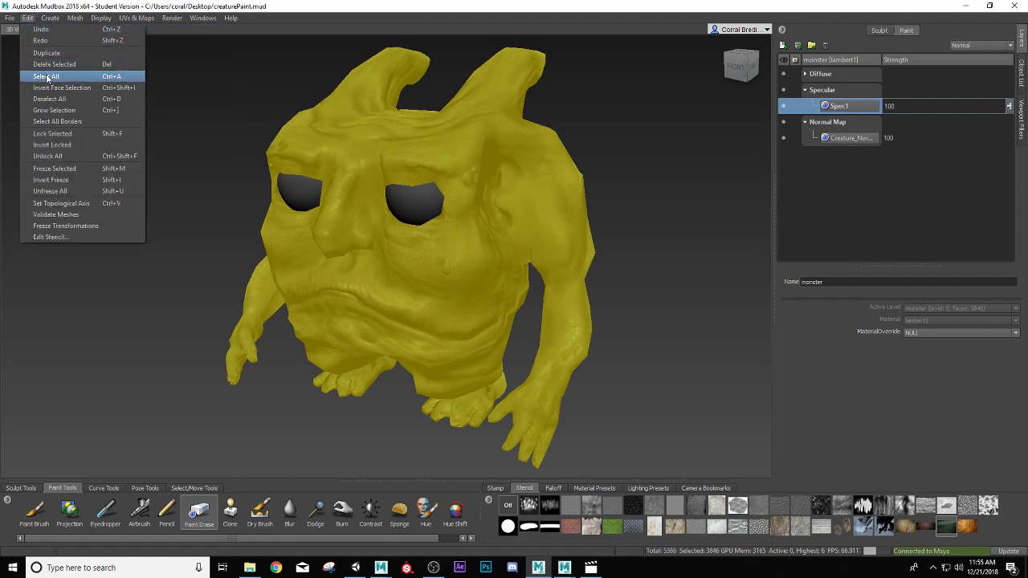
pyautogui.click(49, 99)
# Step: Try Paint Erase on the Spec1 layer below the monster's mouth, then undo the stroke
pyautogui.scroll(3, 479, 297)
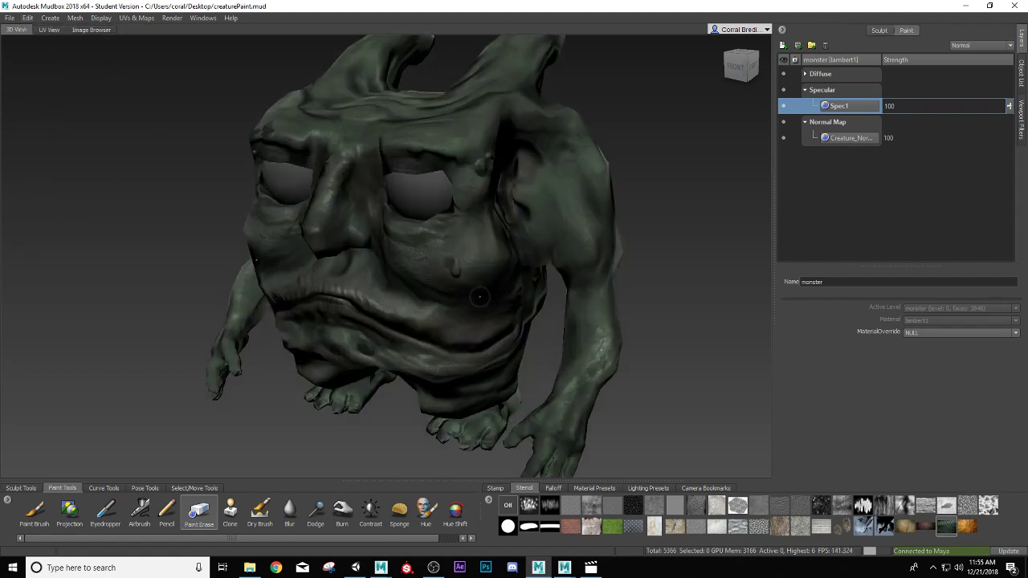
pyautogui.keyDown('alt'); pyautogui.moveTo(479, 297); pyautogui.dragTo(467, 267); pyautogui.keyUp('alt')
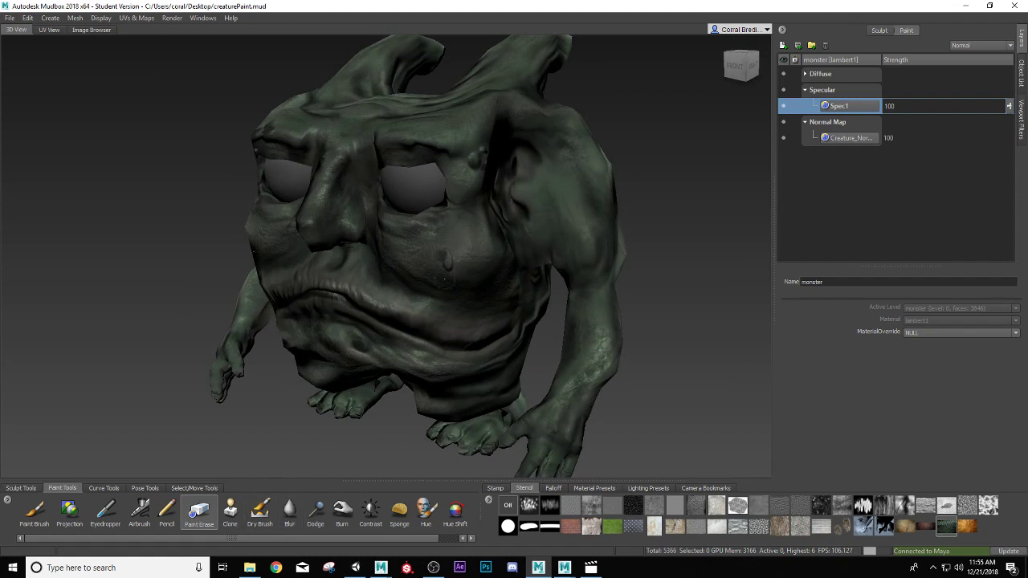
pyautogui.scroll(2, 439, 374)
pyautogui.keyDown('alt'); pyautogui.moveTo(440, 374); pyautogui.dragTo(431, 345); pyautogui.keyUp('alt')
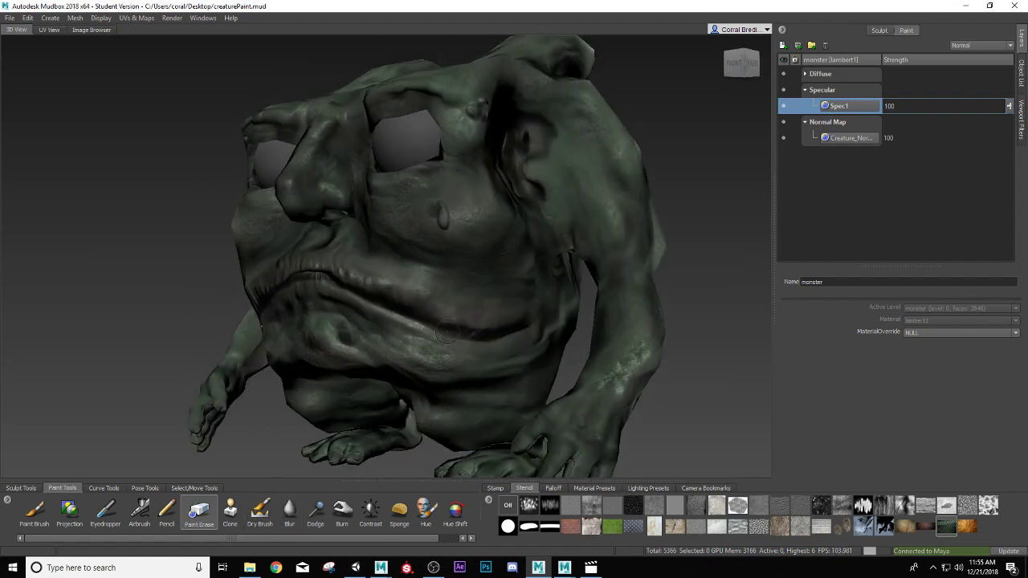
pyautogui.click(198, 511)
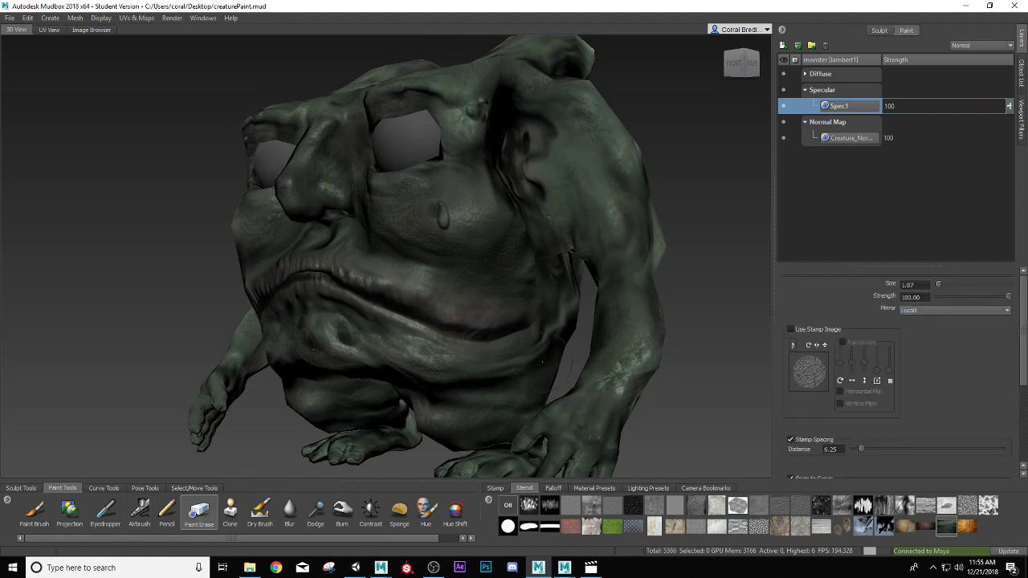
pyautogui.moveTo(441, 355); pyautogui.dragTo(426, 333)
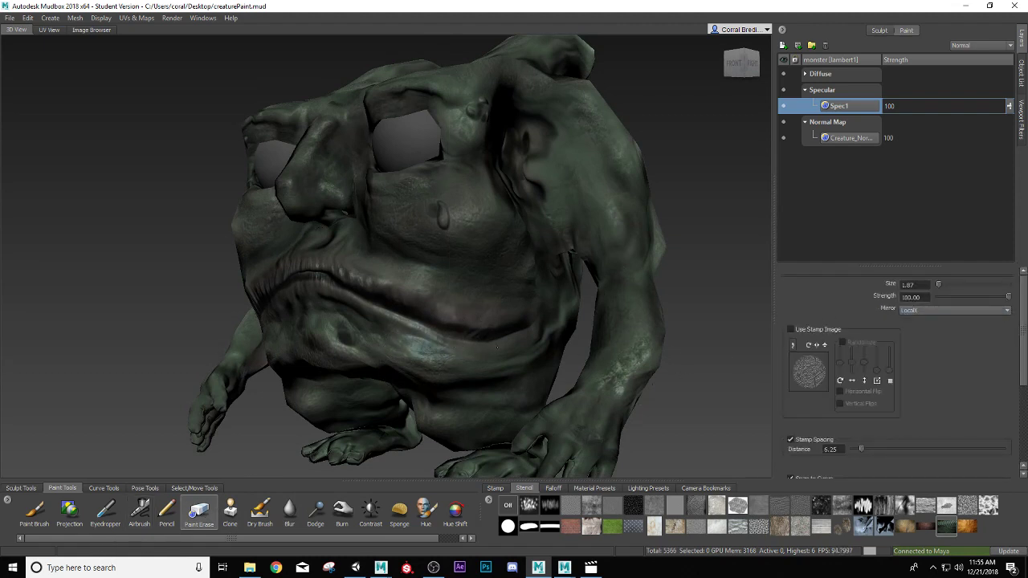
pyautogui.moveTo(497, 346)
pyautogui.mouseDown()
pyautogui.moveTo(426, 377)
pyautogui.moveTo(390, 346)
pyautogui.moveTo(386, 313)
pyautogui.mouseUp()
pyautogui.hotkey('ctrl', 'z')
pyautogui.keyDown('alt'); pyautogui.moveTo(507, 330); pyautogui.dragTo(475, 336); pyautogui.keyUp('alt')
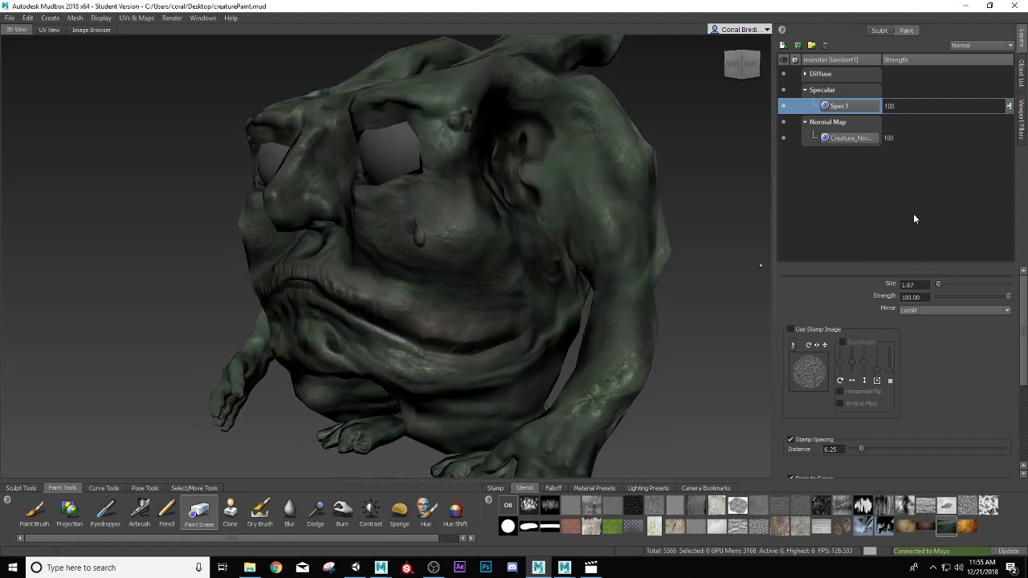
# Step: Select the creature normal map layer and erase the shading artifacts beneath the arm, with the eraser size set to 1.28
pyautogui.click(827, 124)
pyautogui.click(839, 140)
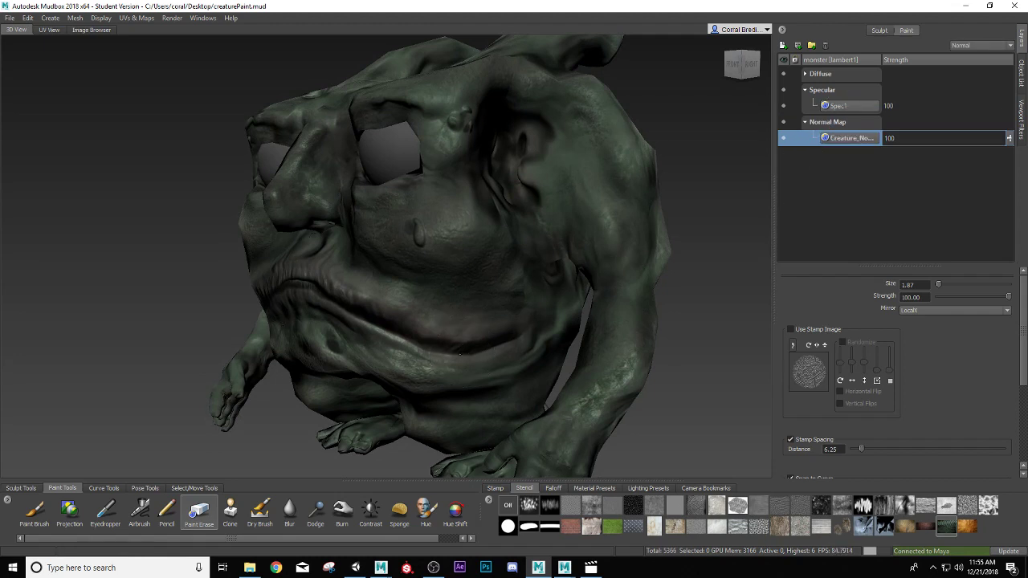
pyautogui.keyDown('alt'); pyautogui.moveTo(428, 341); pyautogui.dragTo(422, 314); pyautogui.keyUp('alt')
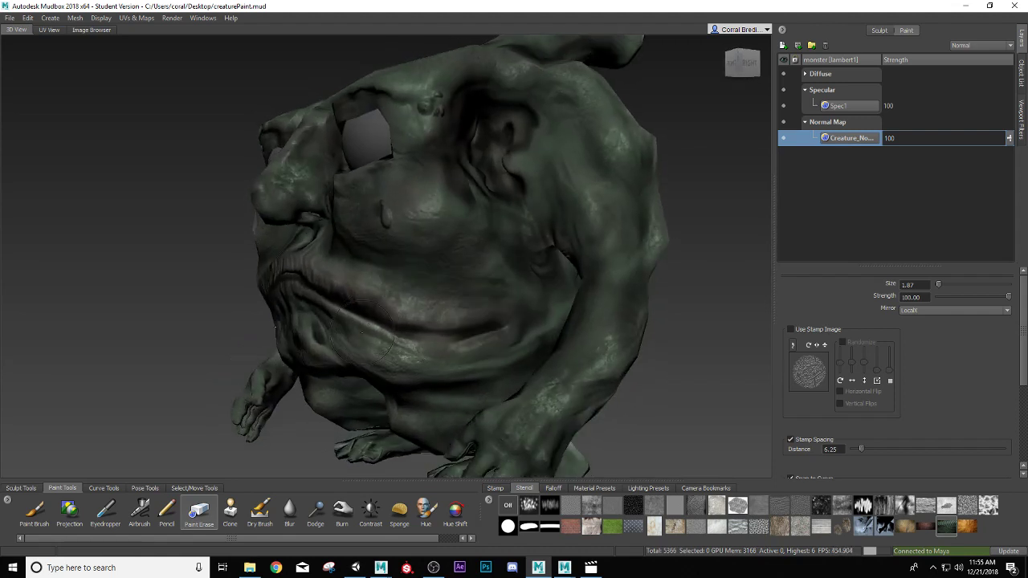
pyautogui.moveTo(362, 334)
pyautogui.keyDown('alt'); pyautogui.mouseDown()
pyautogui.moveTo(259, 285)
pyautogui.moveTo(127, 269)
pyautogui.moveTo(199, 220)
pyautogui.mouseUp(); pyautogui.keyUp('alt')
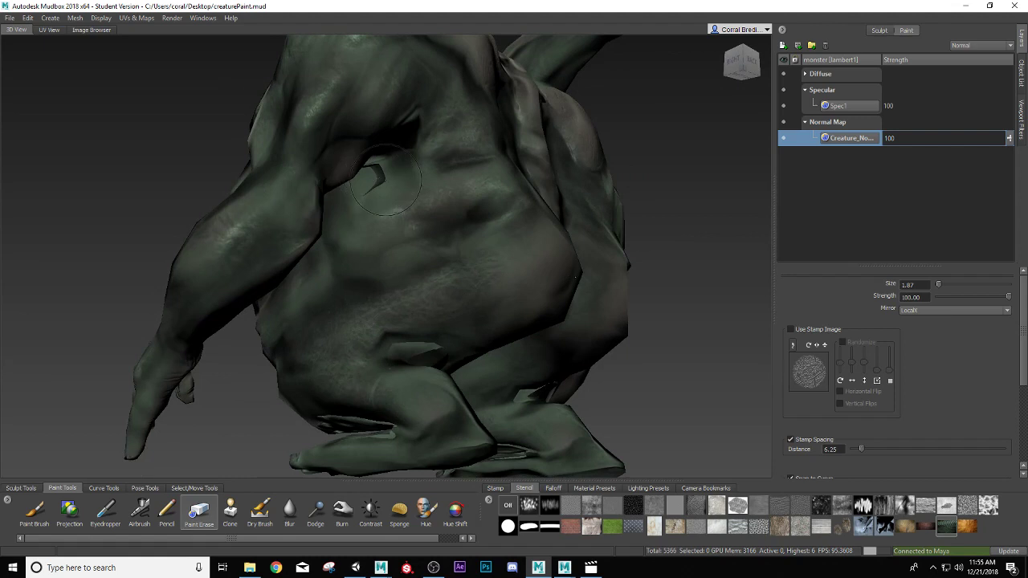
pyautogui.moveTo(389, 178)
pyautogui.mouseDown()
pyautogui.moveTo(378, 178)
pyautogui.moveTo(384, 171)
pyautogui.moveTo(543, 239)
pyautogui.mouseUp()
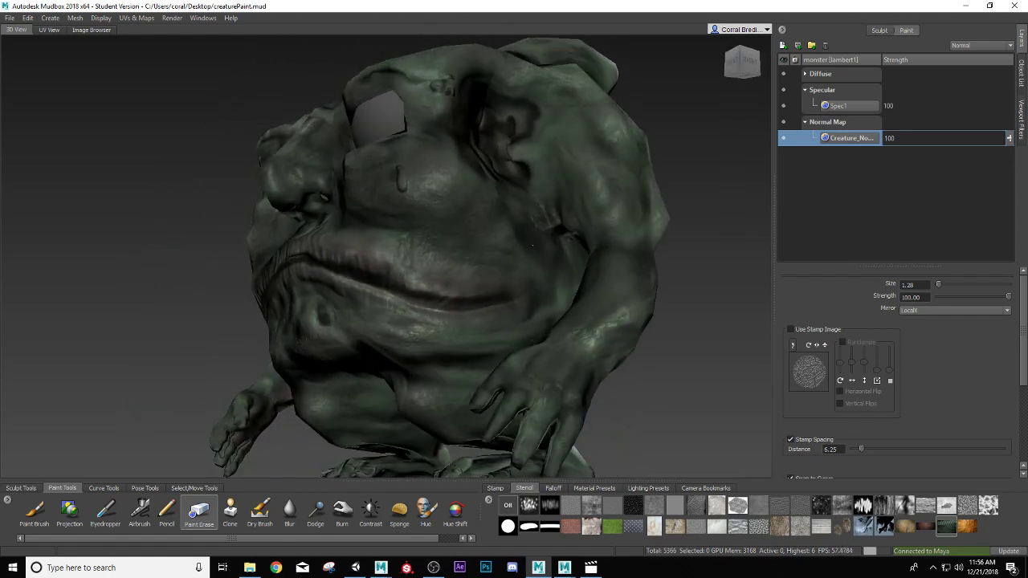
# Step: Erase the normal map artifacts behind the monster's knees
pyautogui.keyDown('alt'); pyautogui.moveTo(461, 251); pyautogui.dragTo(443, 353); pyautogui.keyUp('alt')
pyautogui.scroll(1, 443, 353)
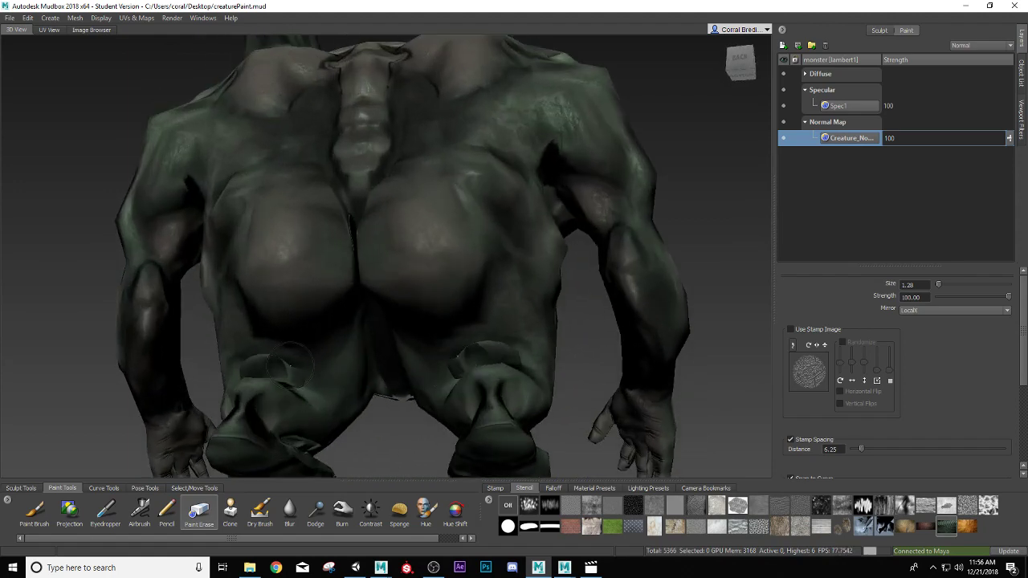
pyautogui.keyDown('alt'); pyautogui.moveTo(365, 356); pyautogui.dragTo(482, 377); pyautogui.keyUp('alt')
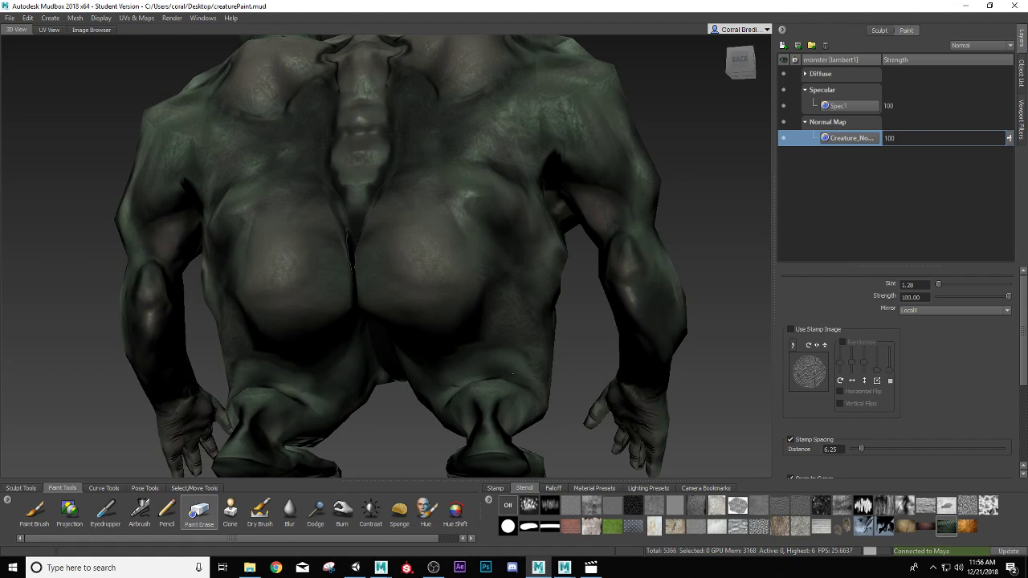
pyautogui.keyDown('alt'); pyautogui.moveTo(512, 373); pyautogui.dragTo(462, 400); pyautogui.keyUp('alt')
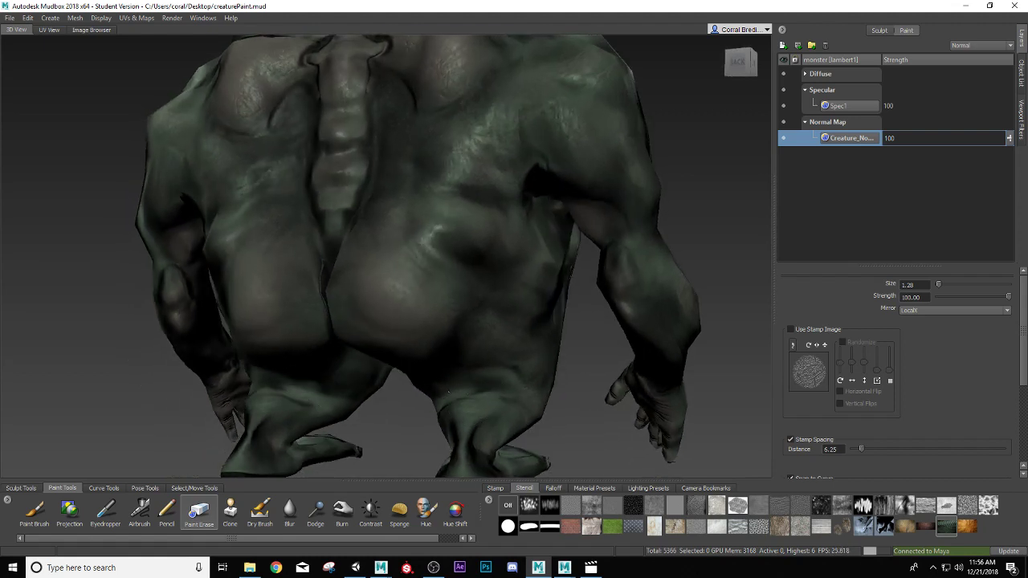
pyautogui.keyDown('alt'); pyautogui.moveTo(495, 389); pyautogui.dragTo(371, 363); pyautogui.keyUp('alt')
pyautogui.scroll(3, 370, 363)
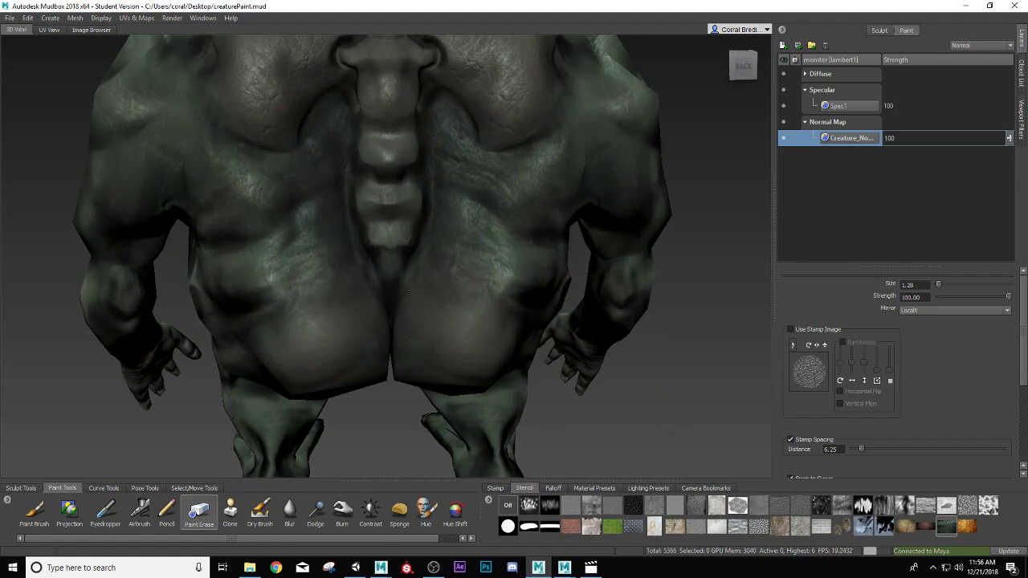
# Step: Erase the normal map artifacts around the monster's feet and toes
pyautogui.keyDown('alt'); pyautogui.moveTo(408, 291); pyautogui.dragTo(478, 329); pyautogui.keyUp('alt')
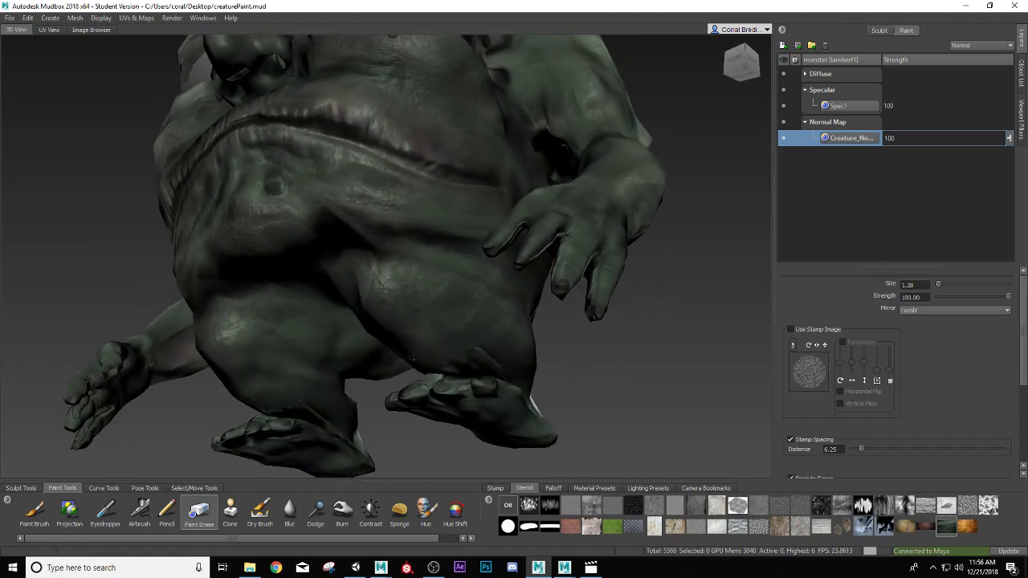
pyautogui.keyDown('alt'); pyautogui.moveTo(502, 365); pyautogui.dragTo(446, 401); pyautogui.keyUp('alt')
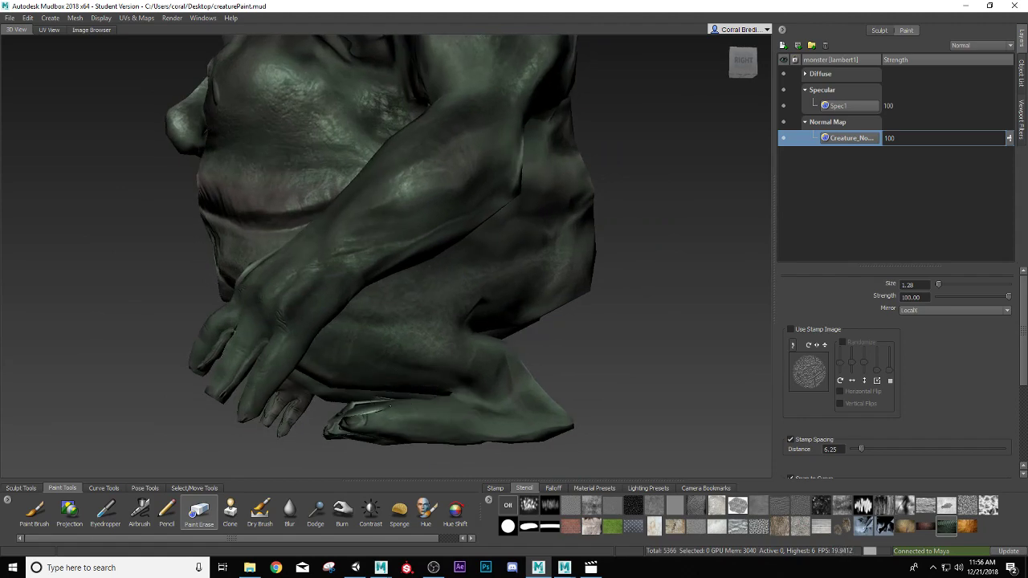
pyautogui.keyDown('alt'); pyautogui.moveTo(434, 416); pyautogui.dragTo(371, 391); pyautogui.keyUp('alt')
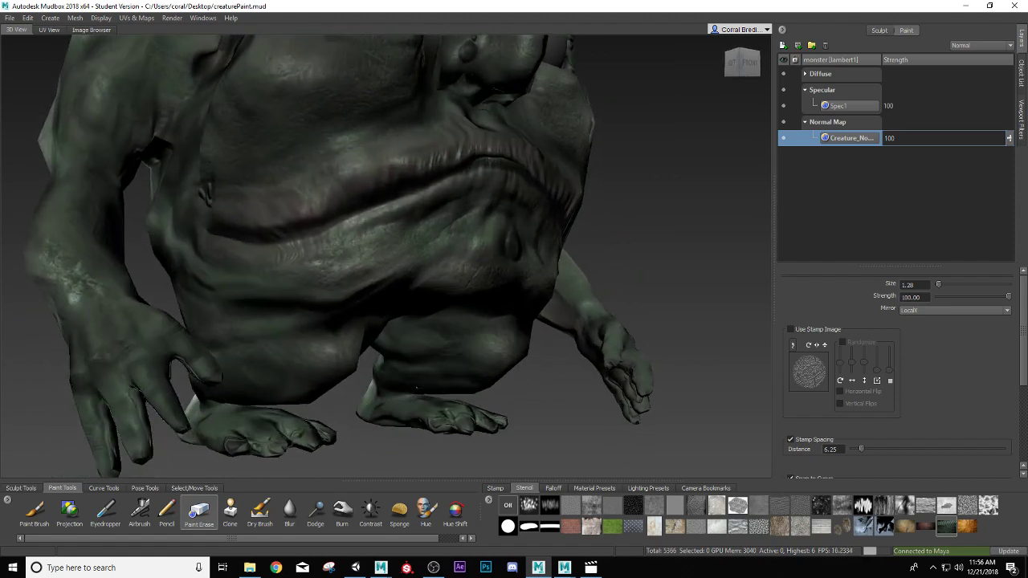
pyautogui.keyDown('alt'); pyautogui.moveTo(399, 408); pyautogui.dragTo(198, 427); pyautogui.keyUp('alt')
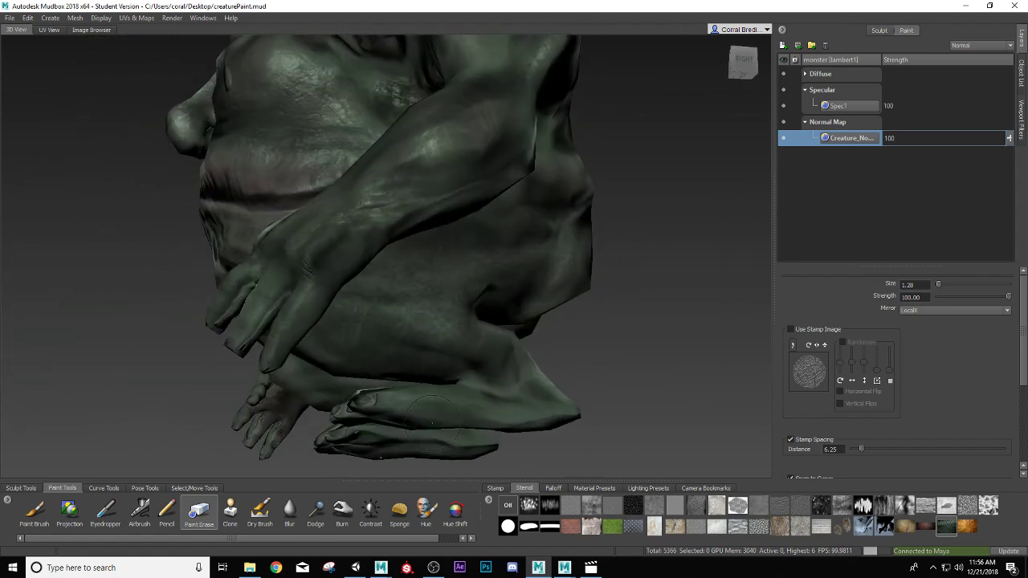
pyautogui.moveTo(431, 423)
pyautogui.keyDown('alt'); pyautogui.mouseDown()
pyautogui.moveTo(403, 432)
pyautogui.moveTo(435, 451)
pyautogui.moveTo(486, 455)
pyautogui.mouseUp(); pyautogui.keyUp('alt')
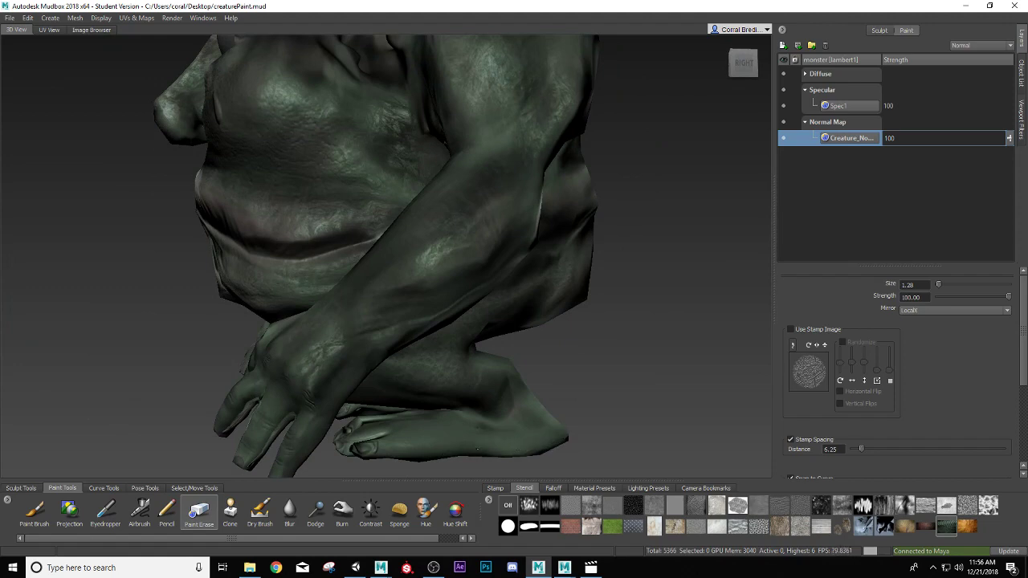
pyautogui.keyDown('alt'); pyautogui.moveTo(301, 410); pyautogui.dragTo(273, 367); pyautogui.keyUp('alt')
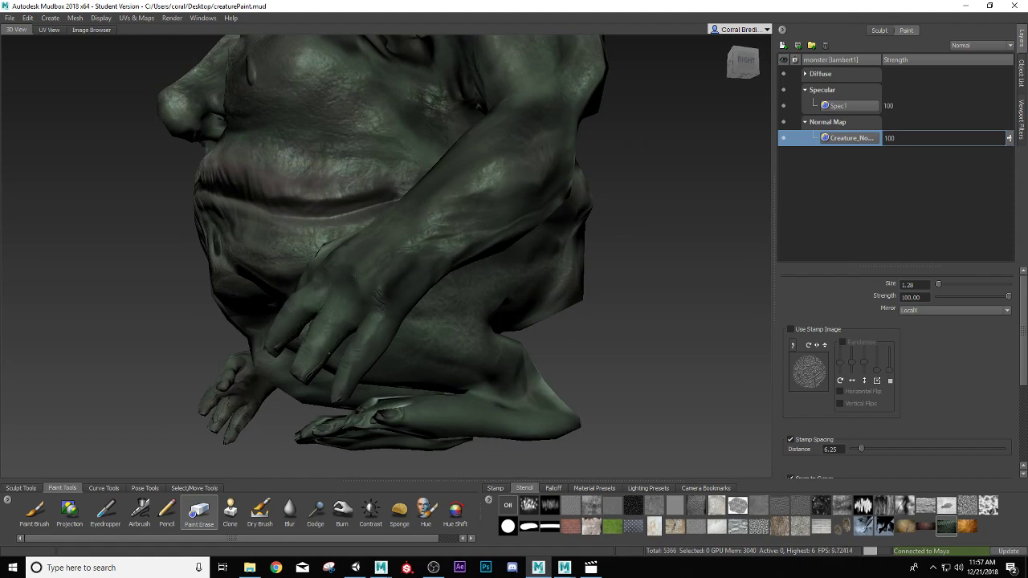
# Step: Inspect the cleaned normal map on the monster's front, back, face and limbs
pyautogui.keyDown('alt'); pyautogui.moveTo(360, 347); pyautogui.dragTo(496, 375); pyautogui.keyUp('alt')
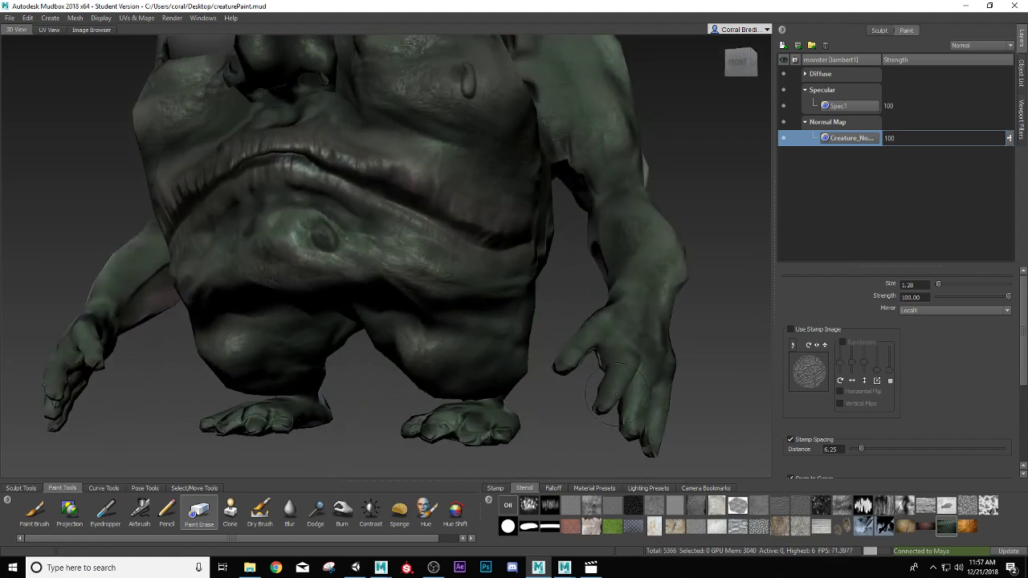
pyautogui.keyDown('alt'); pyautogui.moveTo(279, 359); pyautogui.dragTo(636, 361); pyautogui.keyUp('alt')
pyautogui.keyDown('alt'); pyautogui.moveTo(593, 363); pyautogui.dragTo(392, 329); pyautogui.keyUp('alt')
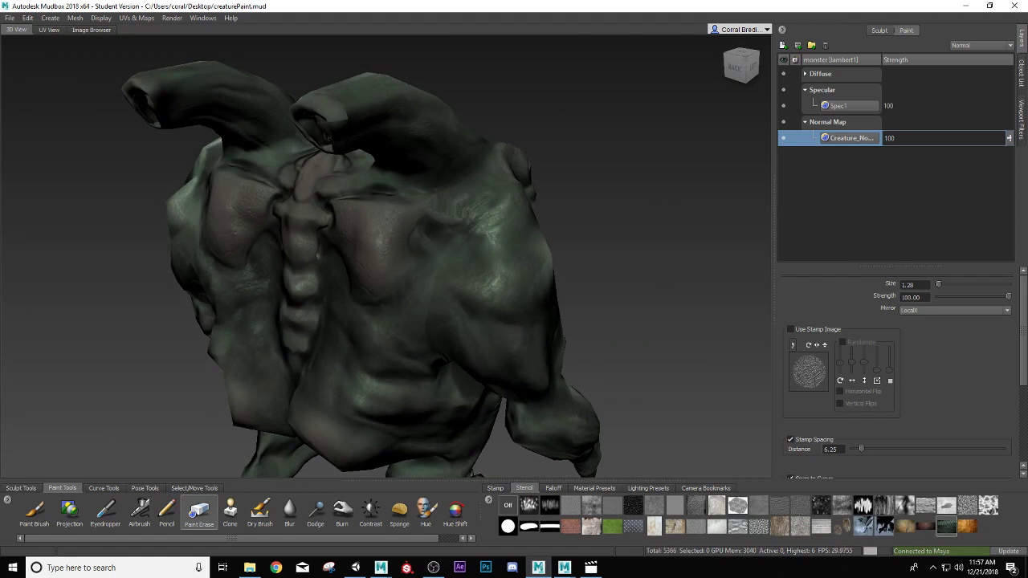
pyautogui.keyDown('alt'); pyautogui.moveTo(452, 202); pyautogui.dragTo(753, 284); pyautogui.keyUp('alt')
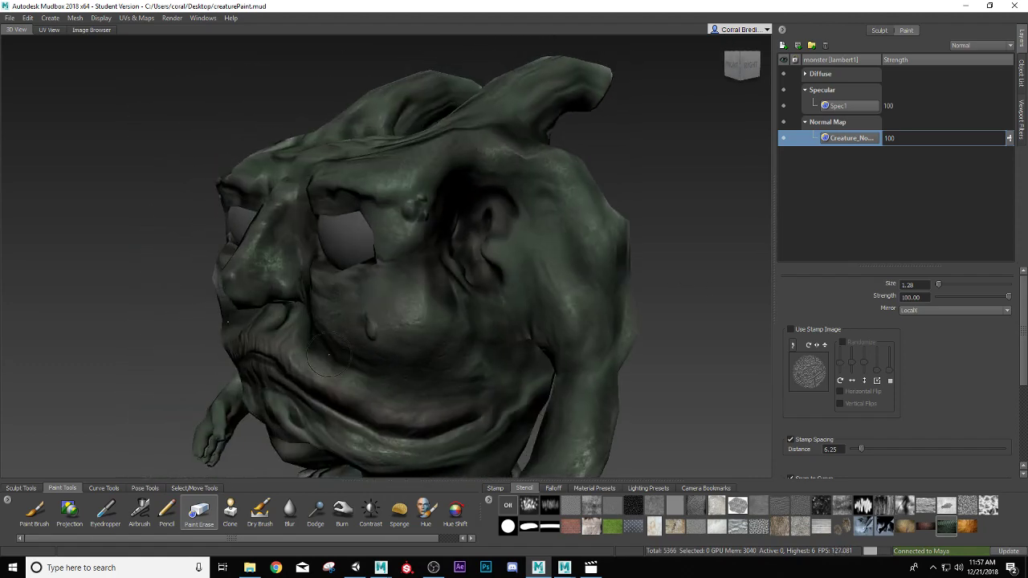
pyautogui.moveTo(265, 323)
pyautogui.keyDown('alt'); pyautogui.mouseDown()
pyautogui.moveTo(380, 328)
pyautogui.moveTo(465, 262)
pyautogui.moveTo(237, 431)
pyautogui.mouseUp(); pyautogui.keyUp('alt')
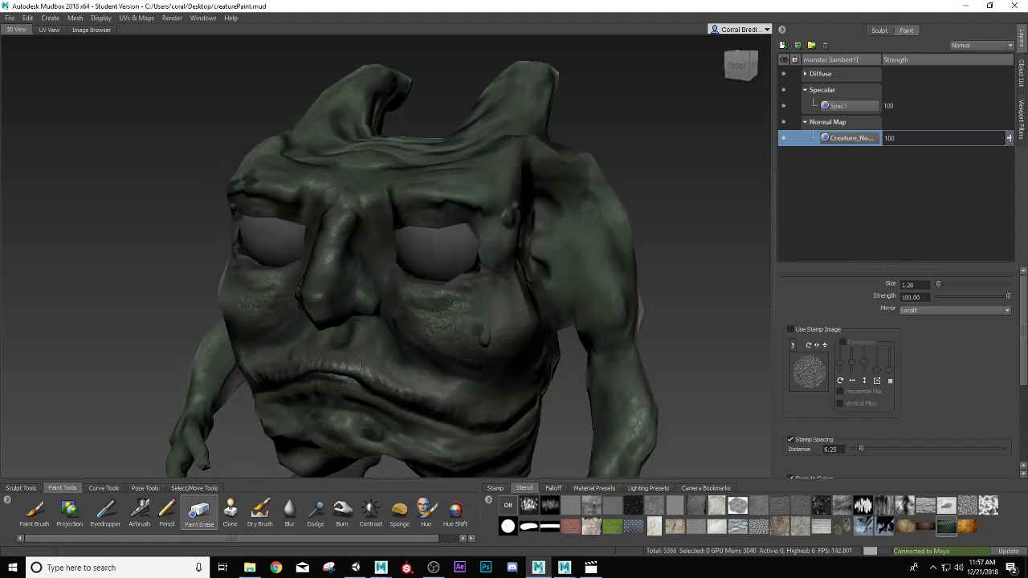
pyautogui.keyDown('alt'); pyautogui.moveTo(341, 365); pyautogui.dragTo(462, 309); pyautogui.keyUp('alt')
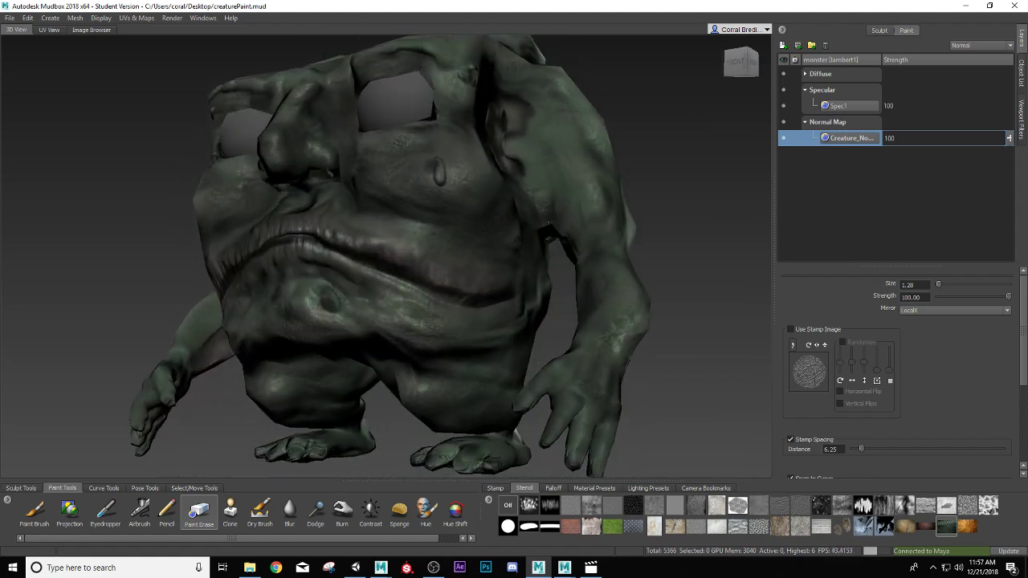
pyautogui.keyDown('alt'); pyautogui.moveTo(552, 236); pyautogui.dragTo(322, 448, button='right'); pyautogui.keyUp('alt')
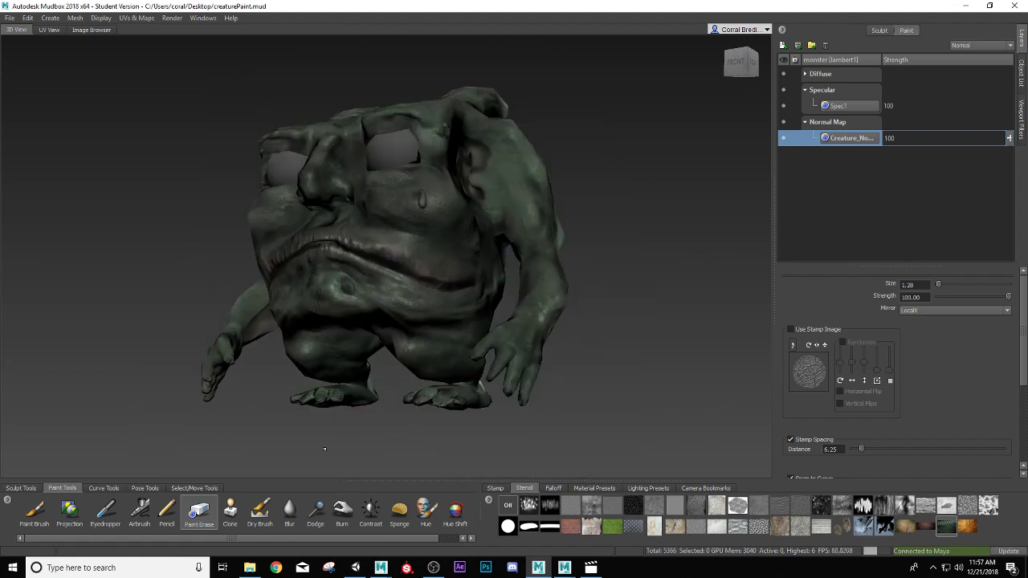
pyautogui.moveTo(323, 447)
pyautogui.keyDown('alt'); pyautogui.mouseDown()
pyautogui.moveTo(350, 442)
pyautogui.moveTo(317, 437)
pyautogui.mouseUp(); pyautogui.keyUp('alt')
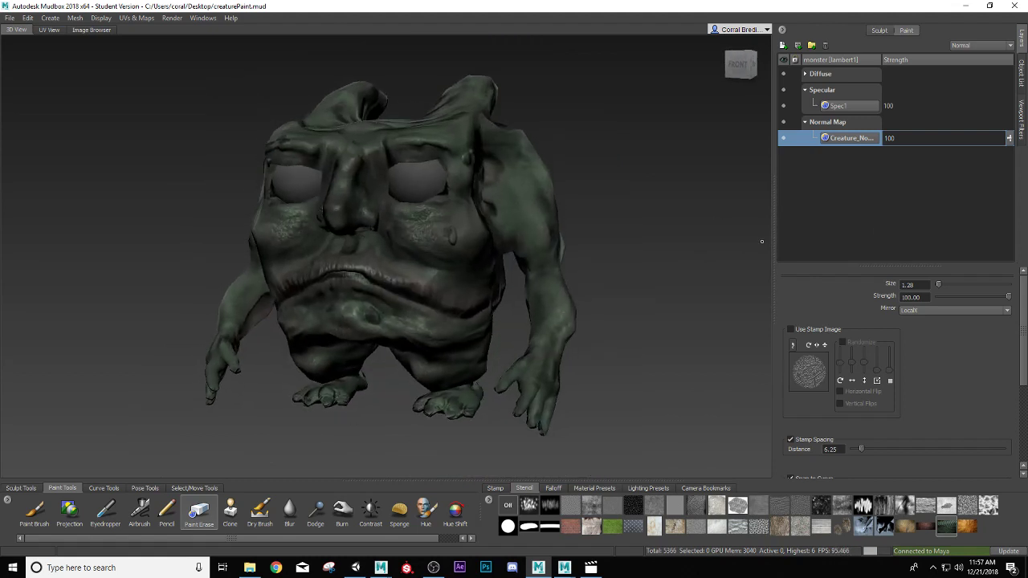
# Step: Send the monster mesh to Maya as a new scene, accepting the default texture paths with merged channels
pyautogui.click(1021, 76)
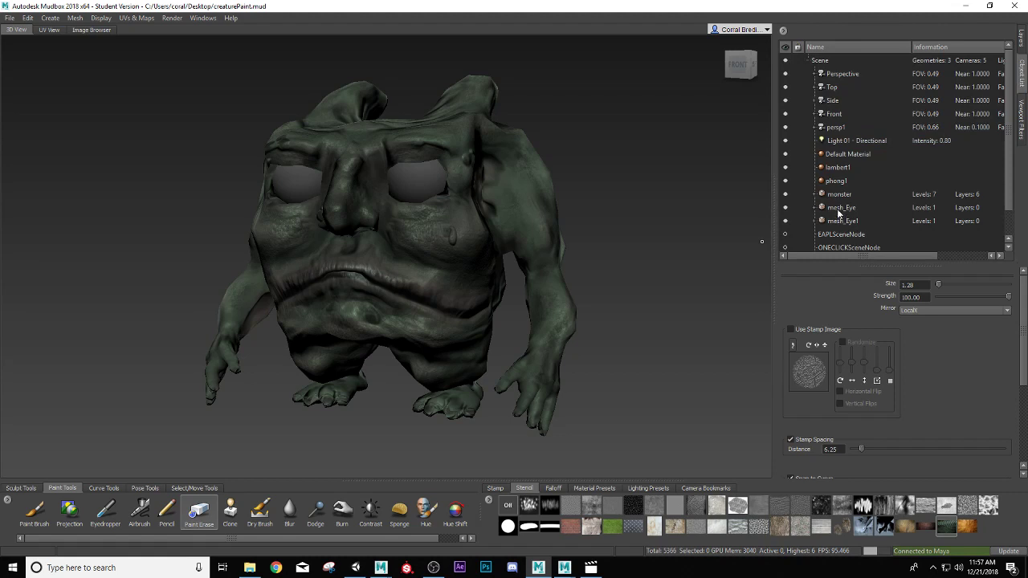
pyautogui.click(839, 194)
pyautogui.click(8, 19)
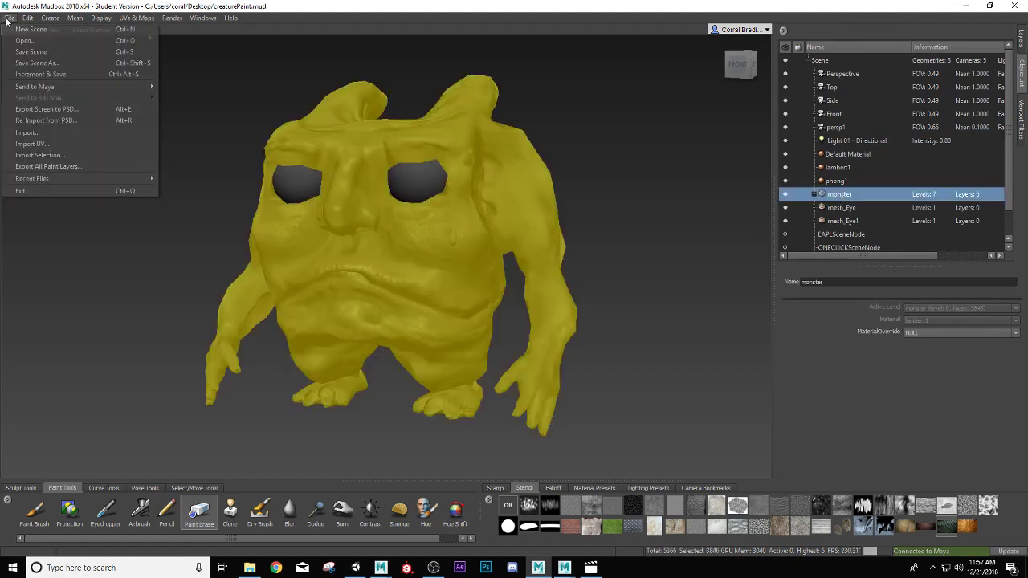
pyautogui.moveTo(39, 90)
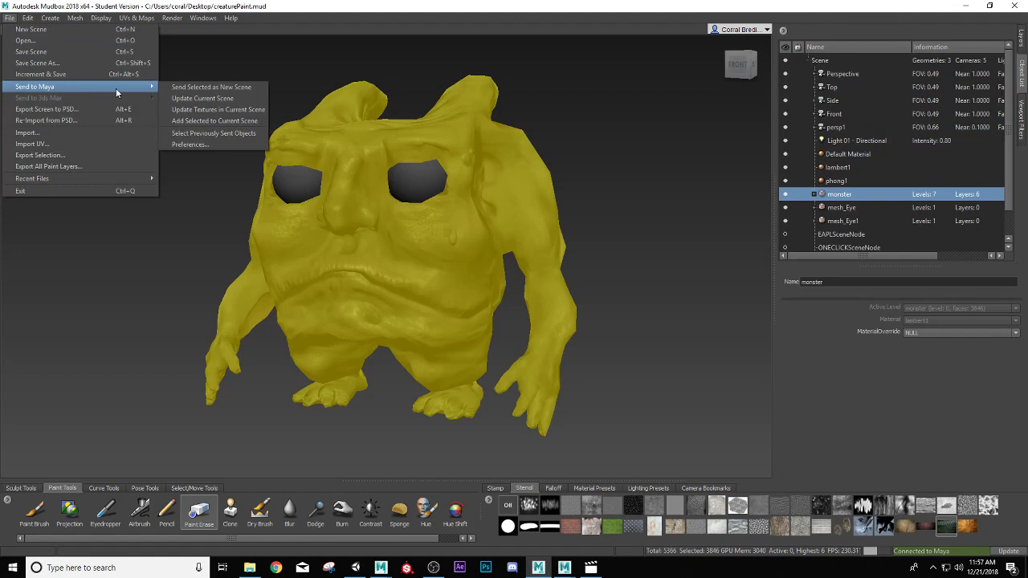
pyautogui.click(181, 90)
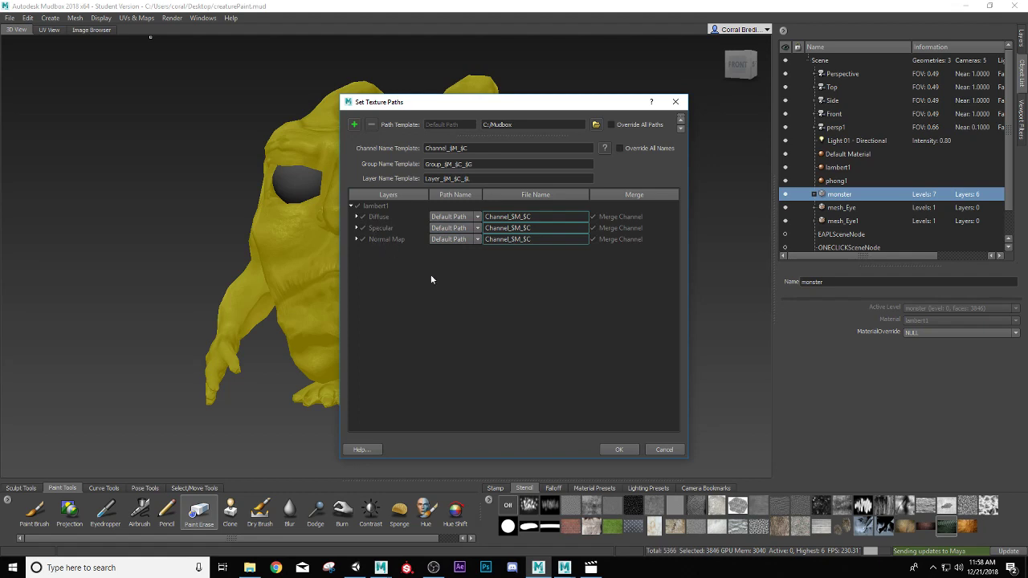
pyautogui.click(619, 450)
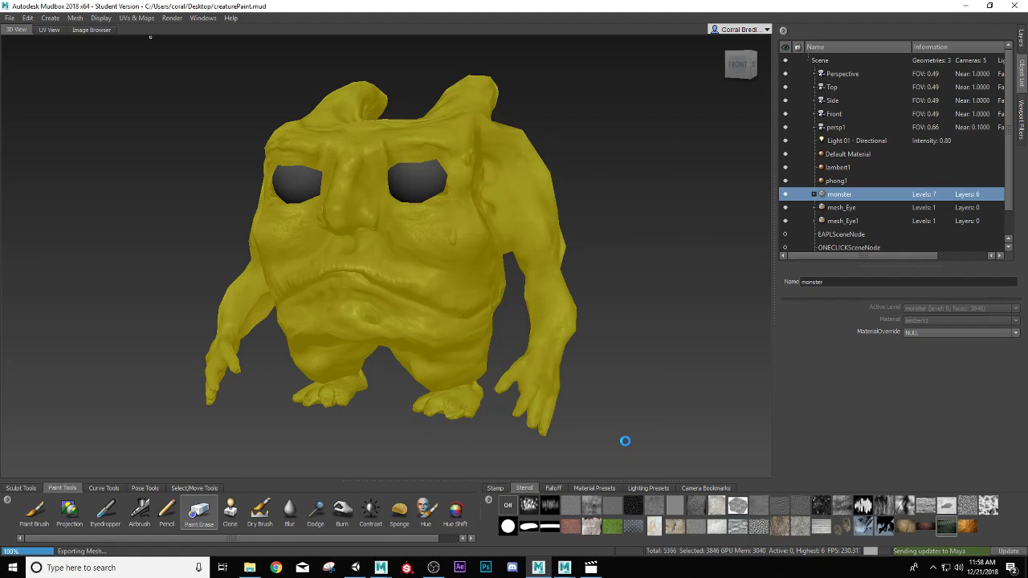
# Step: Switch to Maya and discard the unsaved untitled scene to let the monster sent from Mudbox load
pyautogui.moveTo(562, 570)
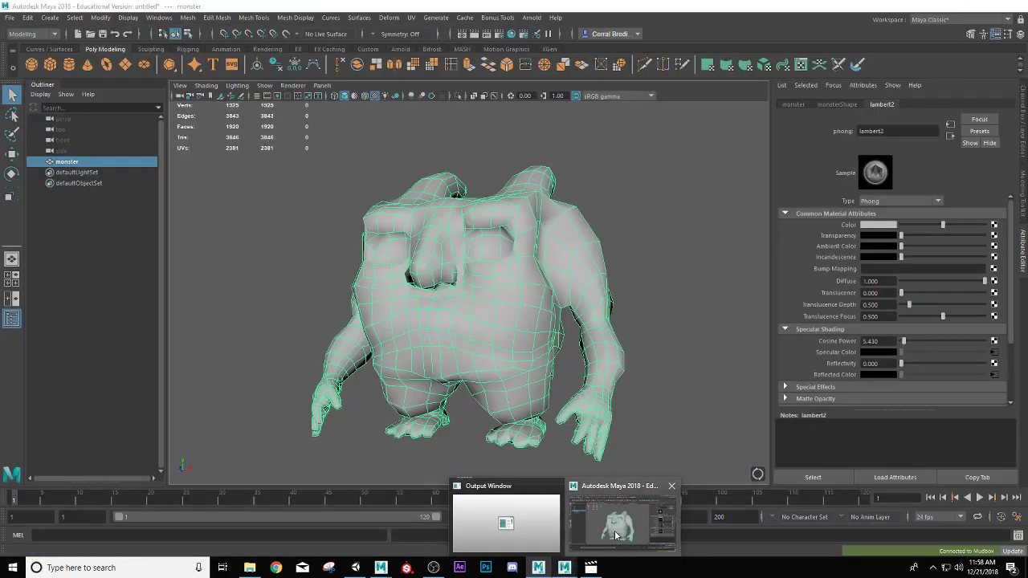
pyautogui.click(614, 526)
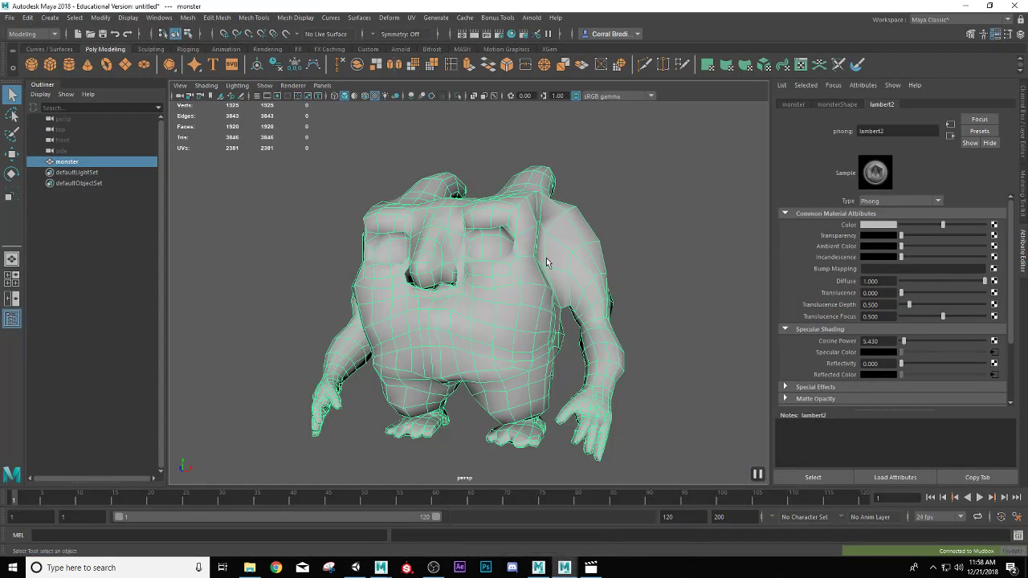
pyautogui.keyDown('alt'); pyautogui.moveTo(549, 263); pyautogui.dragTo(518, 265); pyautogui.keyUp('alt')
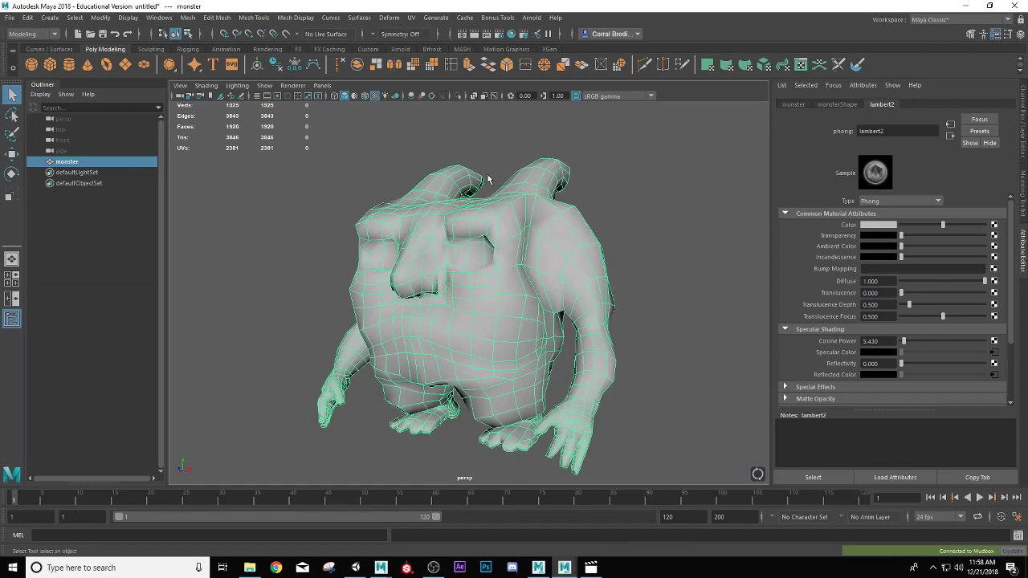
pyautogui.keyDown('alt'); pyautogui.moveTo(488, 189); pyautogui.dragTo(486, 203); pyautogui.keyUp('alt')
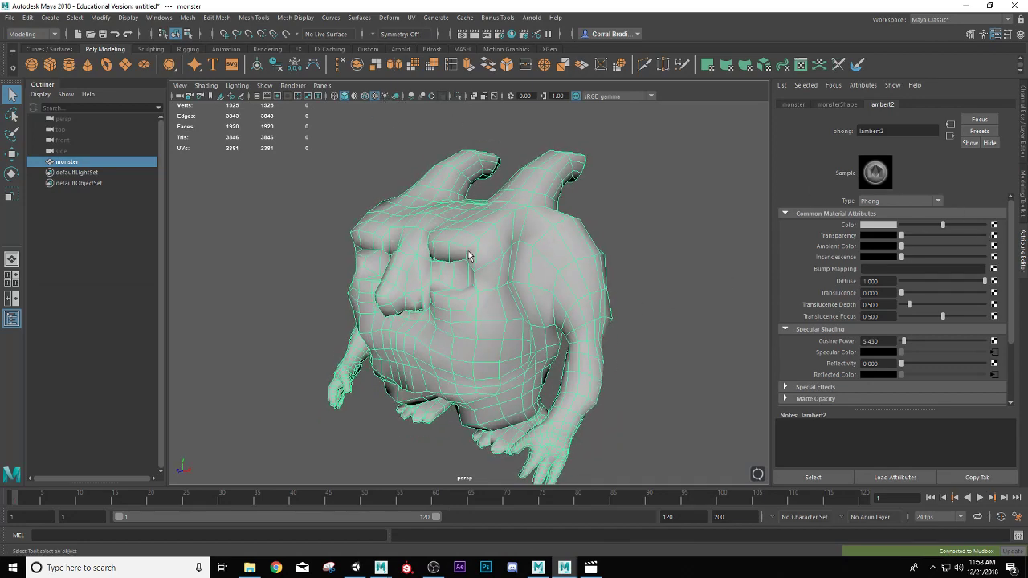
pyautogui.scroll(2, 471, 253)
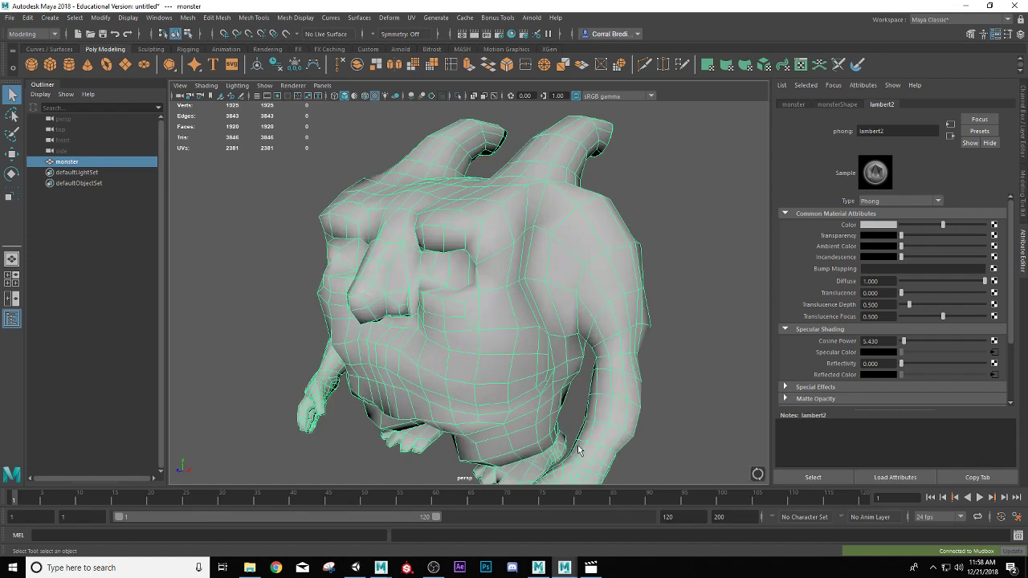
pyautogui.hotkey('ctrl', 'n')
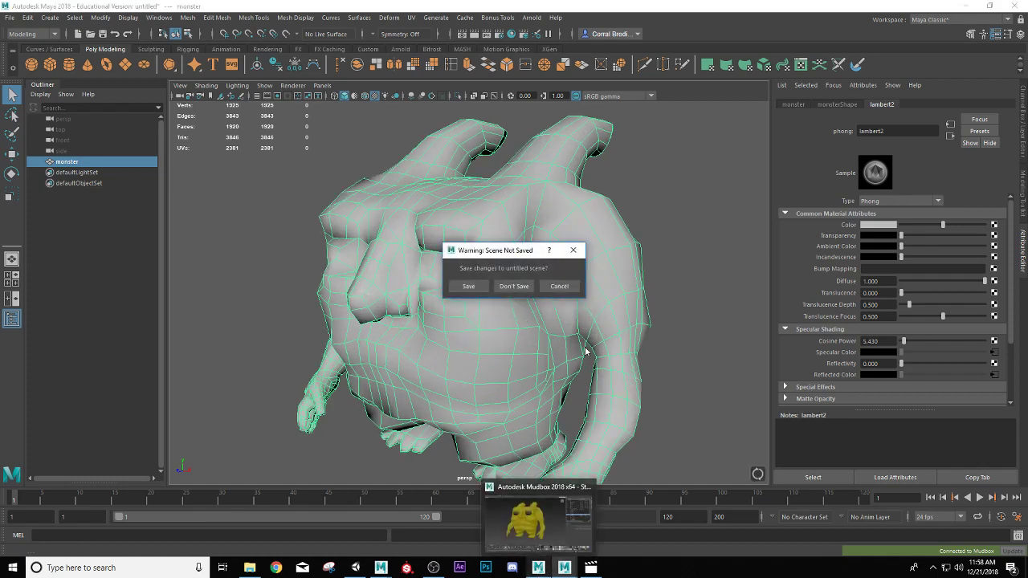
pyautogui.click(518, 287)
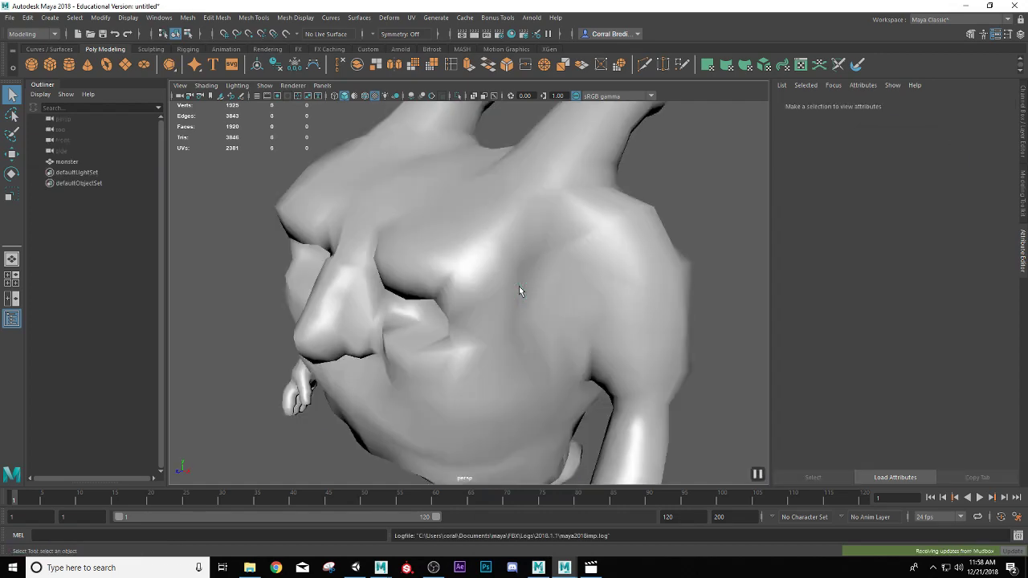
# Step: Select the monster, show its lambert2 material attributes and turn on textured display in the viewport
pyautogui.keyDown('alt'); pyautogui.moveTo(551, 358); pyautogui.dragTo(514, 343); pyautogui.keyUp('alt')
pyautogui.click(513, 343)
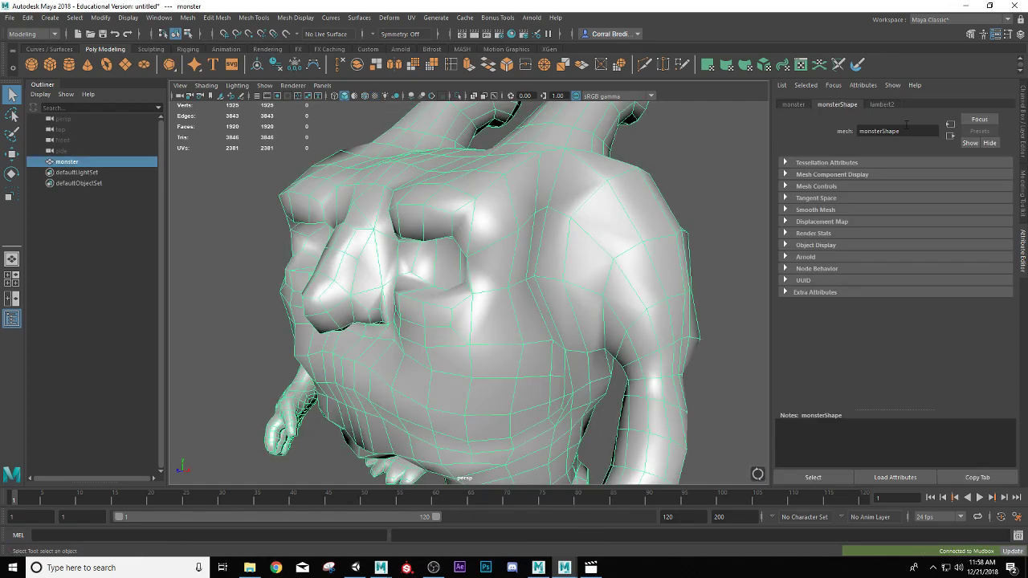
pyautogui.click(887, 105)
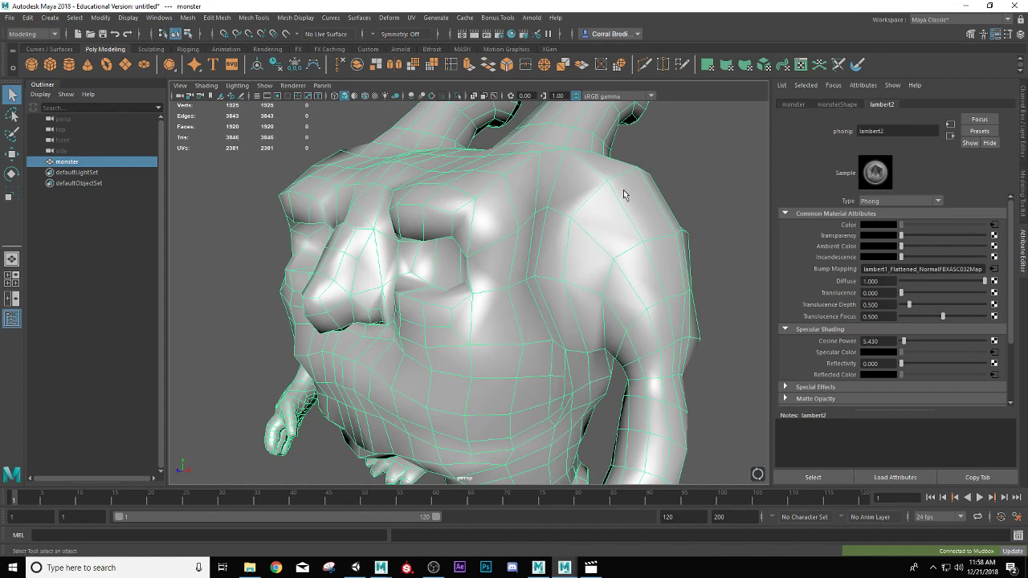
pyautogui.click(376, 96)
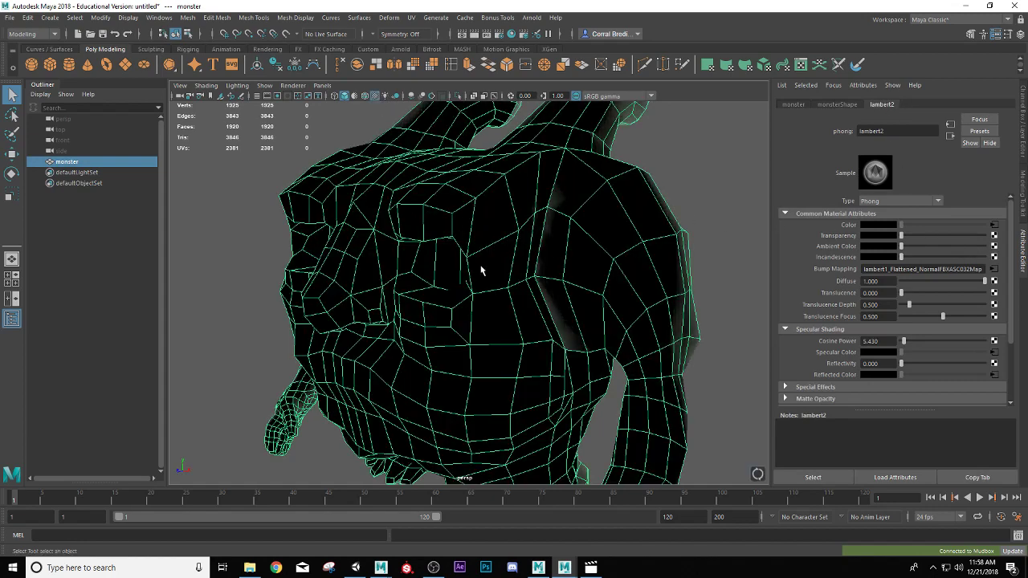
# Step: Examine the transferred textures on the monster's face and shoulder and review the lambert2 material's attributes
pyautogui.scroll(-3, 483, 270)
pyautogui.moveTo(607, 299)
pyautogui.keyDown('alt'); pyautogui.mouseDown()
pyautogui.moveTo(585, 292)
pyautogui.moveTo(601, 289)
pyautogui.moveTo(592, 273)
pyautogui.moveTo(605, 277)
pyautogui.moveTo(578, 270)
pyautogui.moveTo(695, 285)
pyautogui.moveTo(676, 280)
pyautogui.moveTo(692, 268)
pyautogui.moveTo(633, 269)
pyautogui.moveTo(580, 249)
pyautogui.moveTo(523, 266)
pyautogui.moveTo(447, 239)
pyautogui.moveTo(396, 257)
pyautogui.moveTo(402, 289)
pyautogui.moveTo(447, 318)
pyautogui.moveTo(555, 313)
pyautogui.moveTo(581, 298)
pyautogui.mouseUp(); pyautogui.keyUp('alt')
pyautogui.click(733, 244)
pyautogui.click(508, 257)
pyautogui.scroll(5, 509, 257)
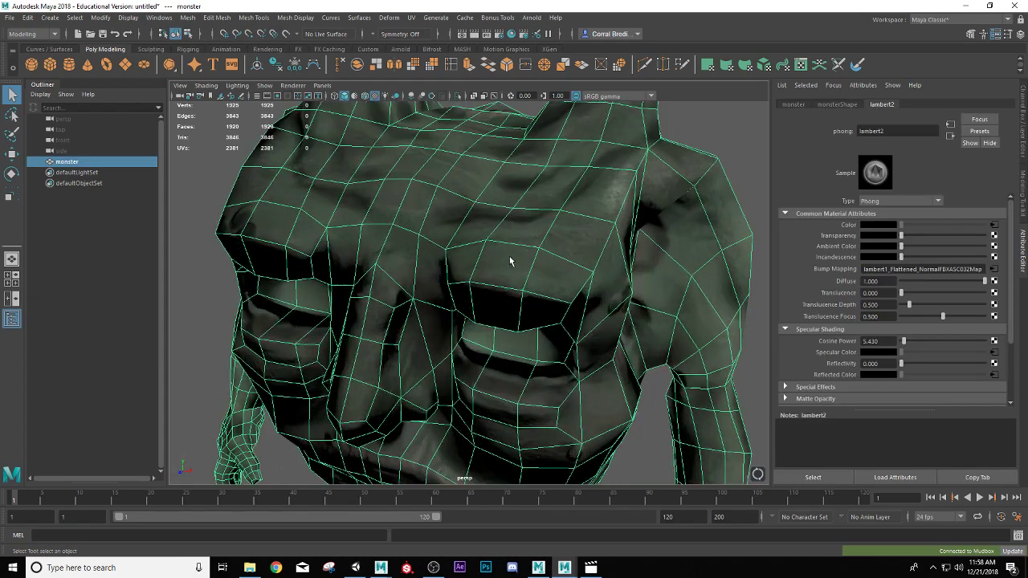
pyautogui.scroll(-2, 517, 262)
pyautogui.keyDown('alt'); pyautogui.moveTo(580, 274); pyautogui.dragTo(571, 268); pyautogui.keyUp('alt')
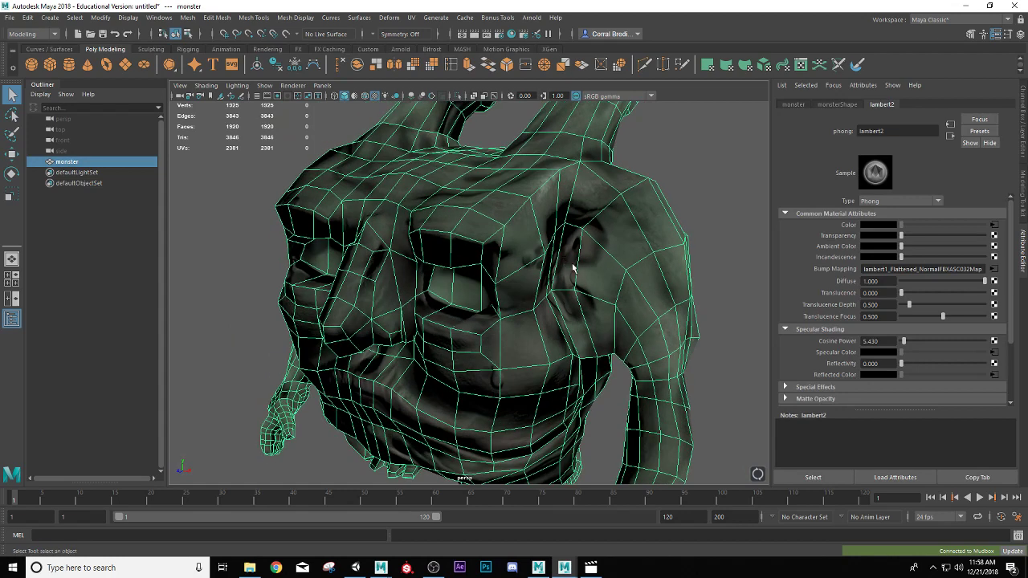
pyautogui.scroll(-1, 853, 359)
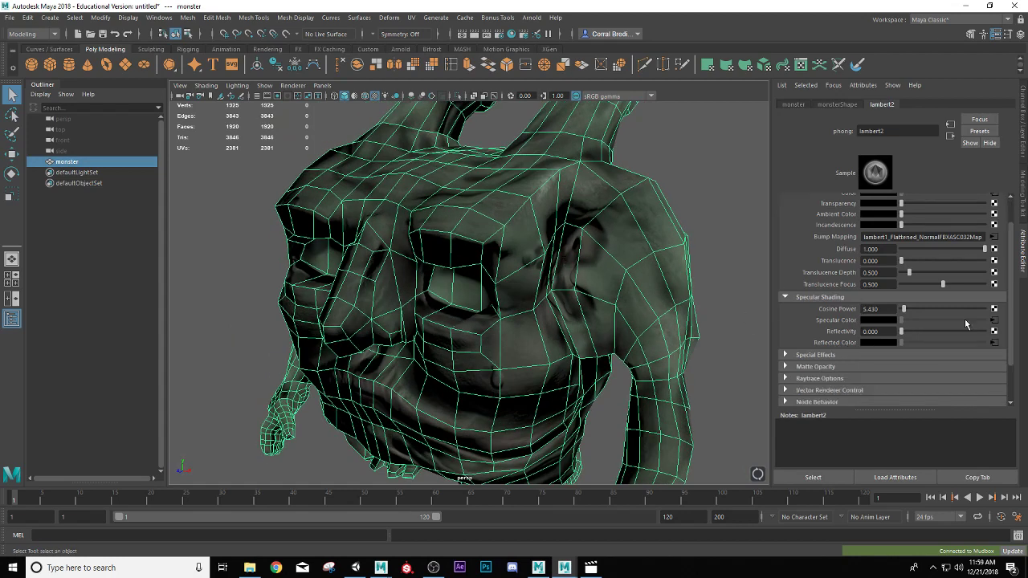
pyautogui.scroll(1, 924, 297)
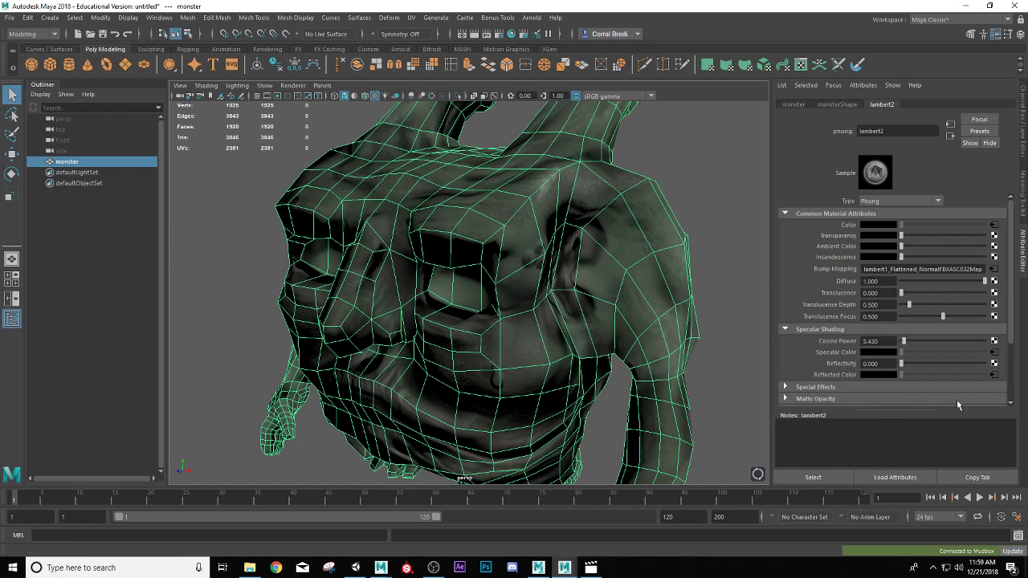
pyautogui.click(691, 187)
pyautogui.click(618, 266)
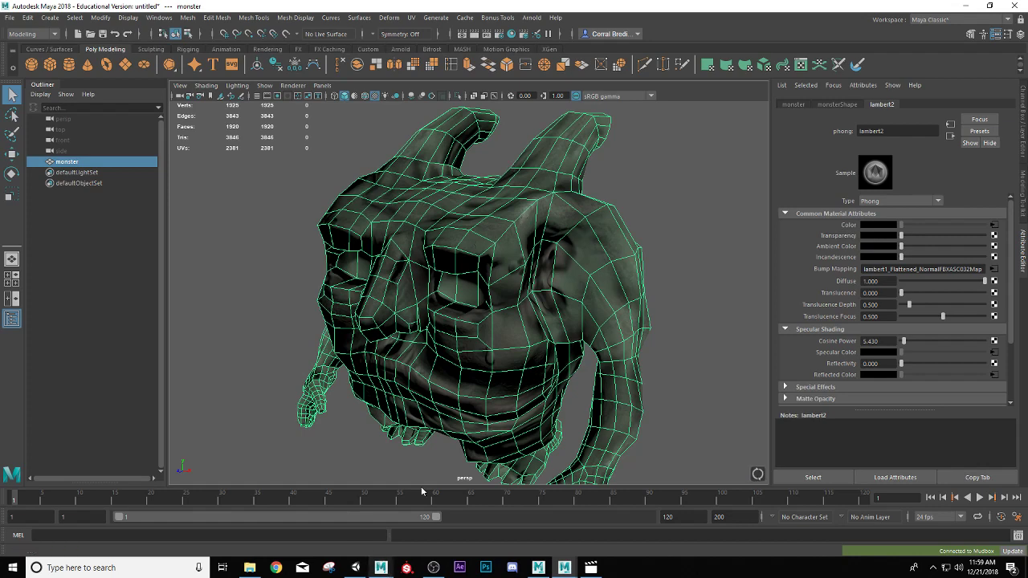
# Step: Assign a new Lambert material to the monster mesh
pyautogui.keyDown('alt'); pyautogui.moveTo(514, 451); pyautogui.dragTo(444, 410); pyautogui.keyUp('alt')
pyautogui.click(646, 396)
pyautogui.click(580, 342)
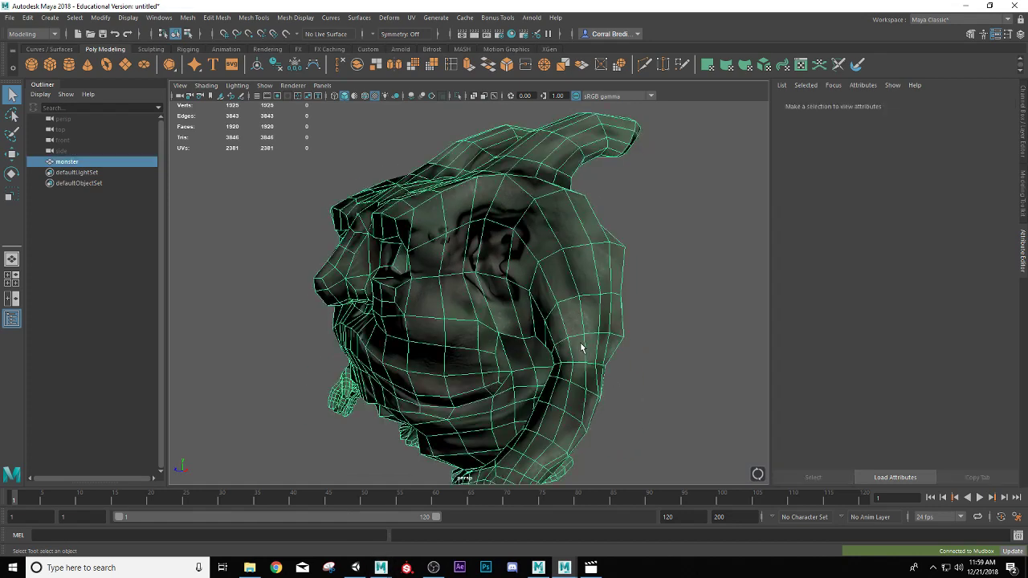
pyautogui.rightClick(576, 259)
pyautogui.moveTo(580, 555)
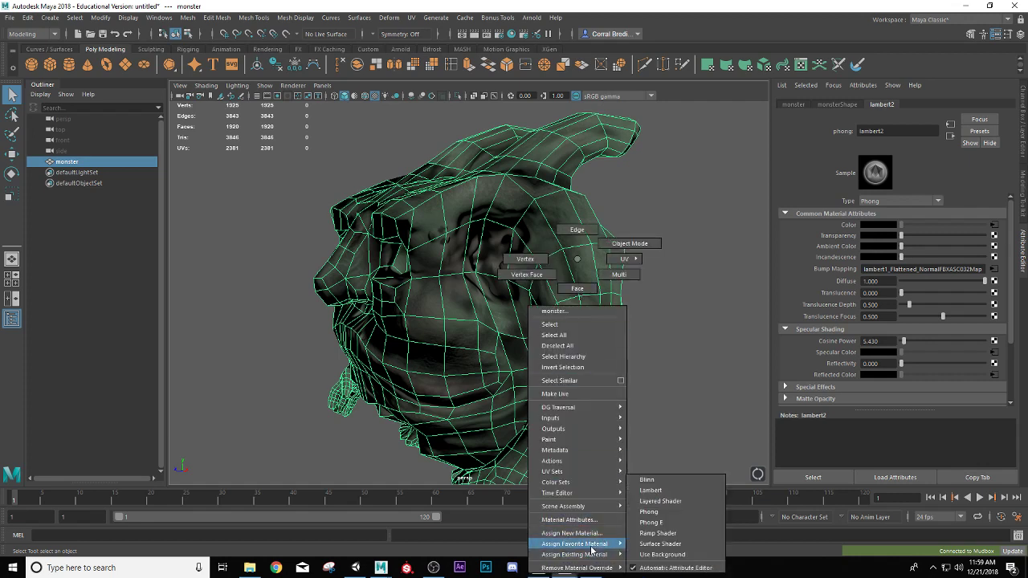
pyautogui.click(660, 491)
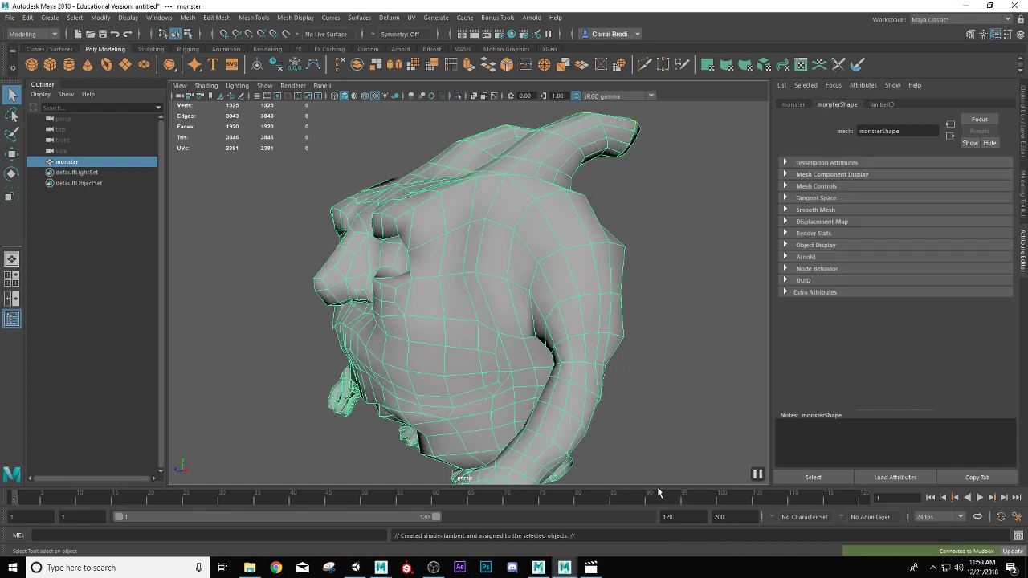
# Step: Connect a File texture to the Color attribute of the monster's lambert3 material
pyautogui.click(536, 308)
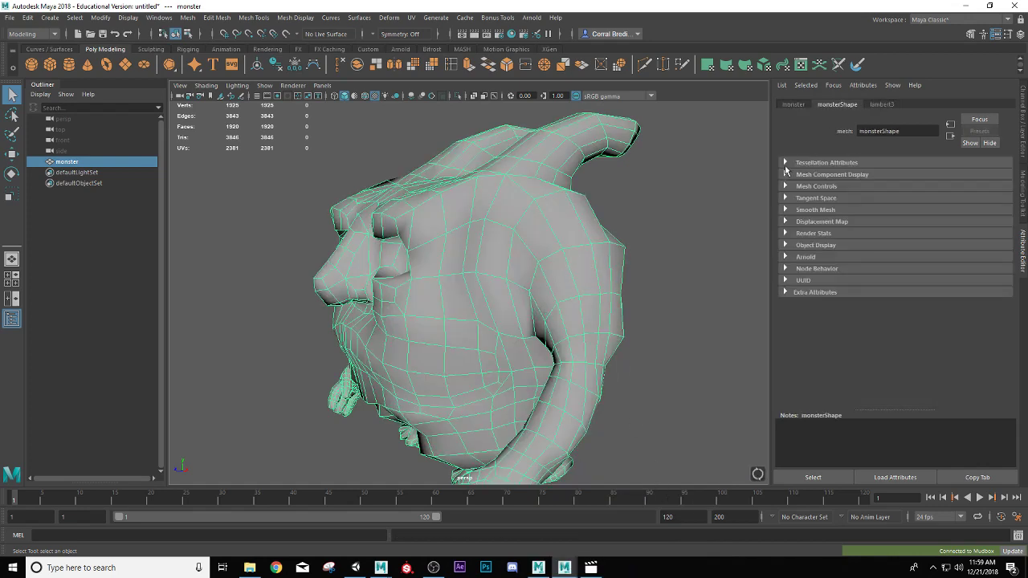
pyautogui.click(869, 105)
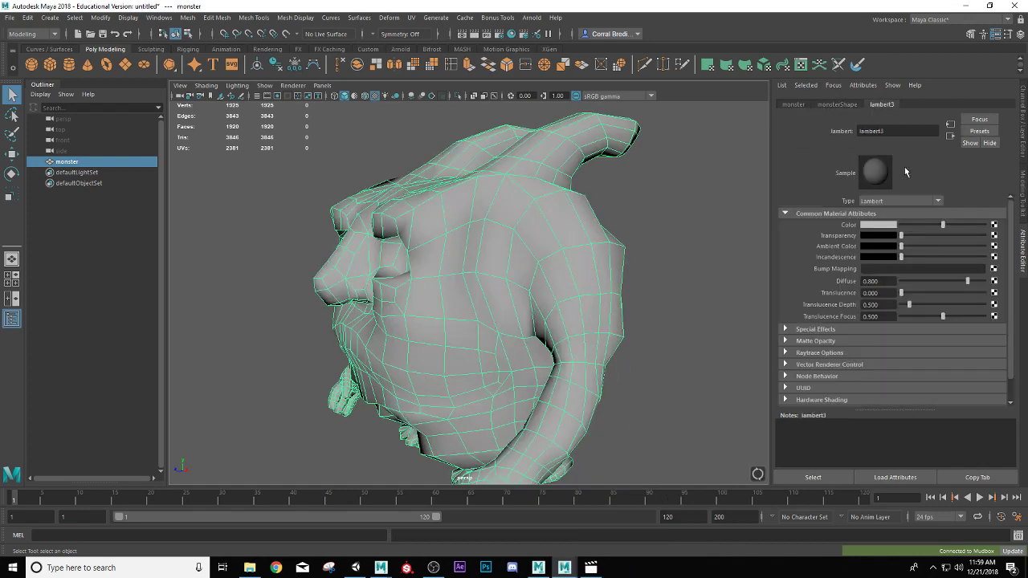
pyautogui.click(993, 228)
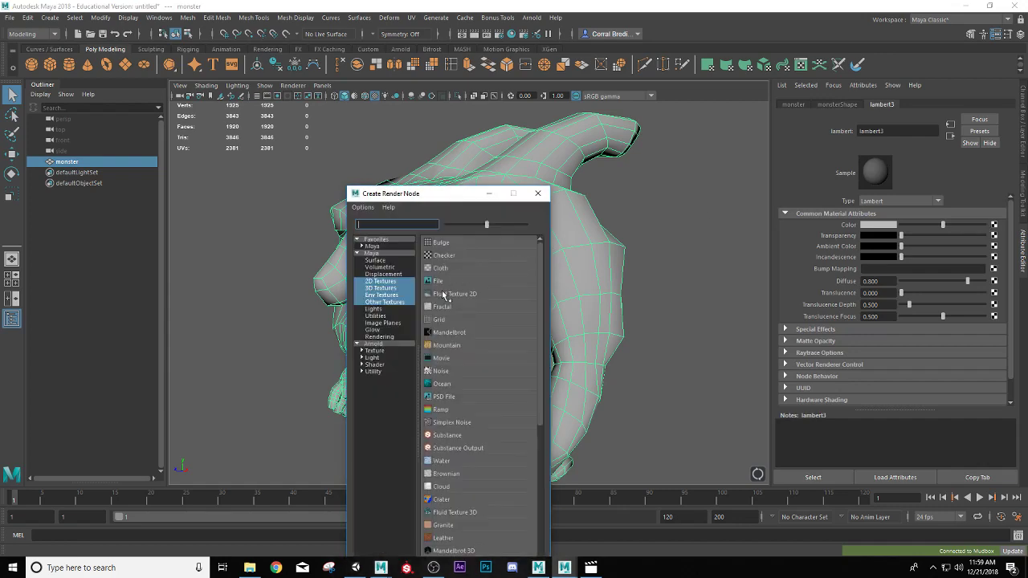
pyautogui.click(439, 281)
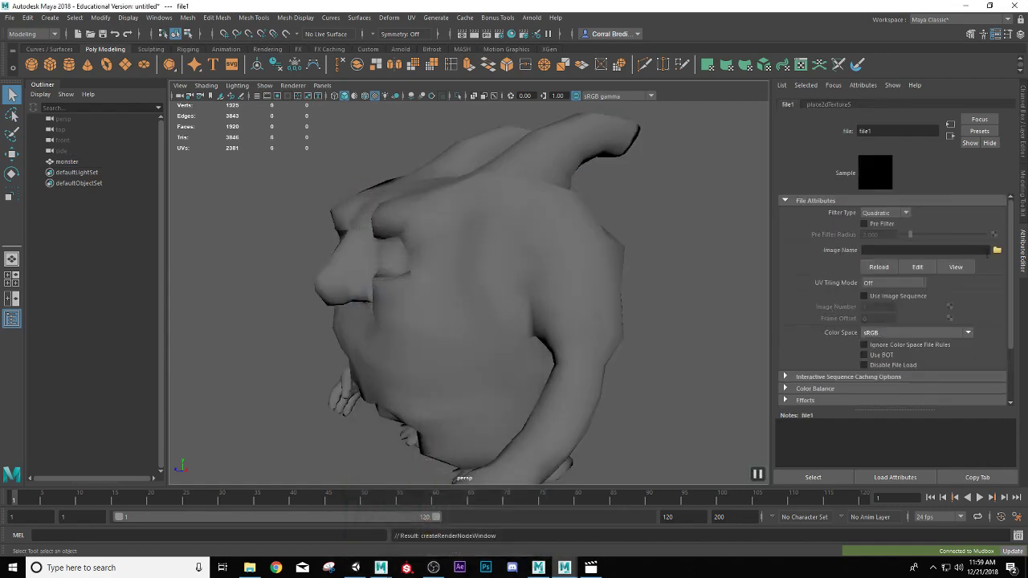
# Step: Load Channel_lambert1_Diffuse.tif from C:\Mudbox as the color texture's image and inspect it on the monster
pyautogui.click(996, 251)
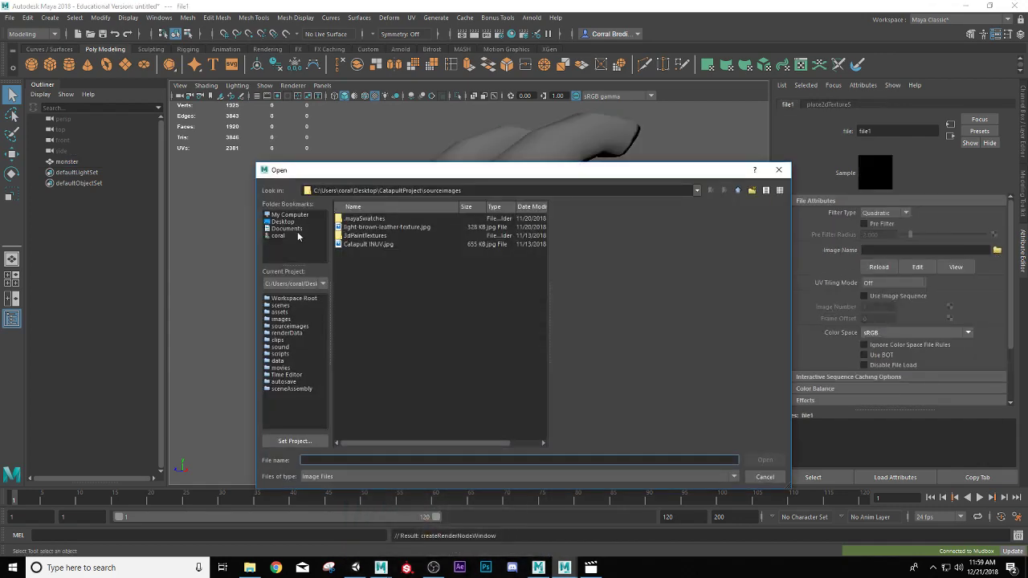
pyautogui.click(285, 215)
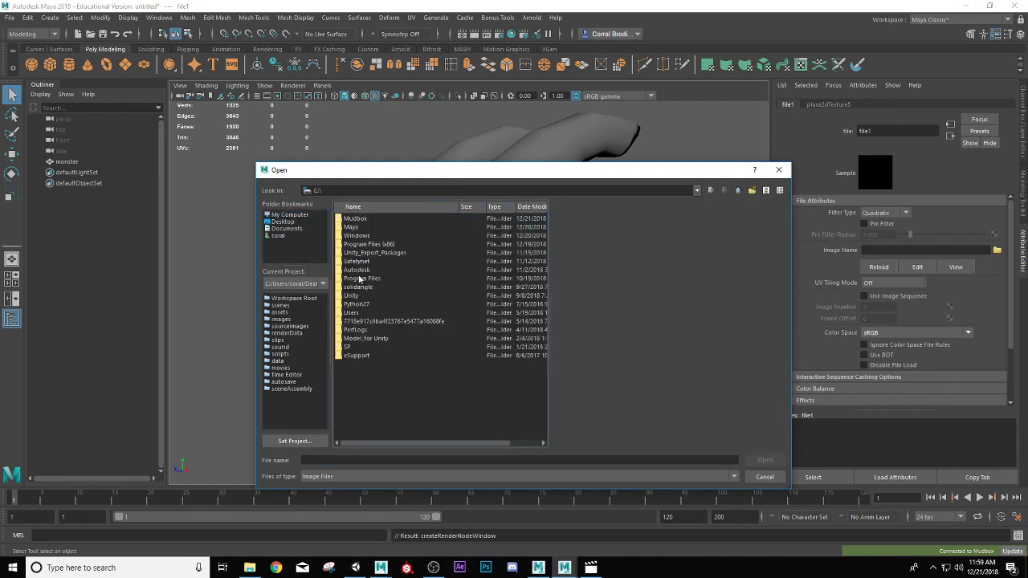
pyautogui.doubleClick(356, 221)
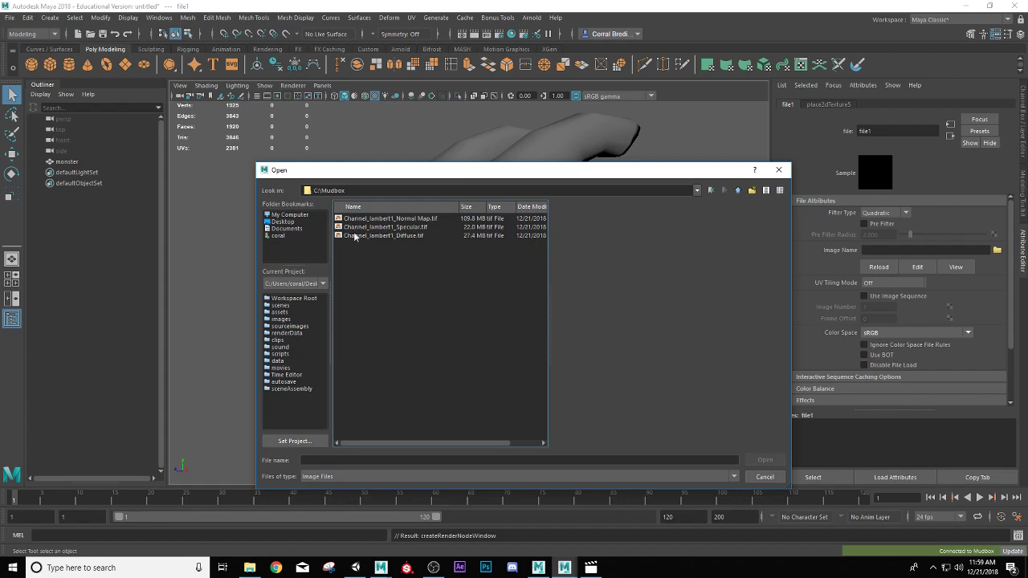
pyautogui.click(369, 236)
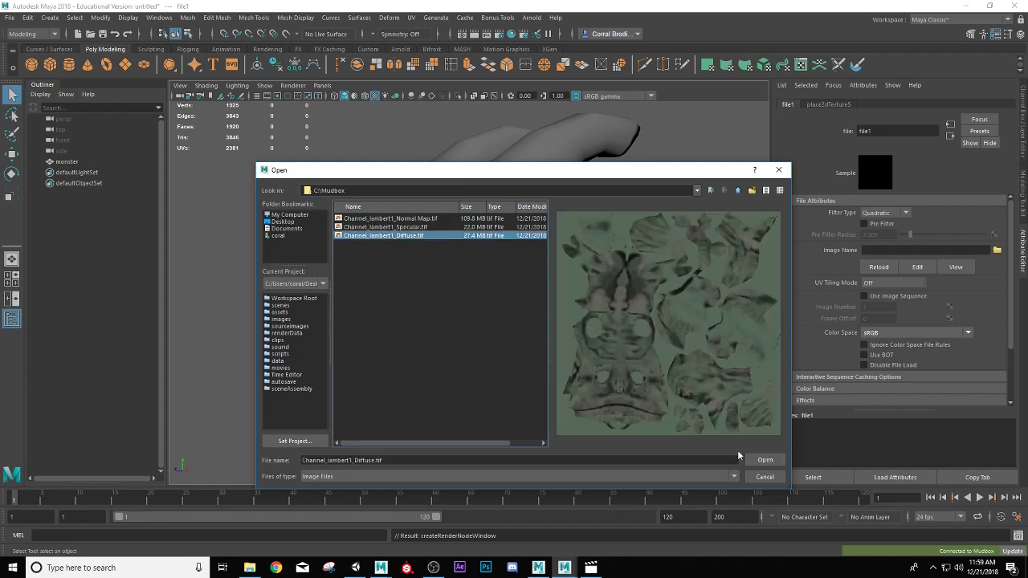
pyautogui.click(763, 460)
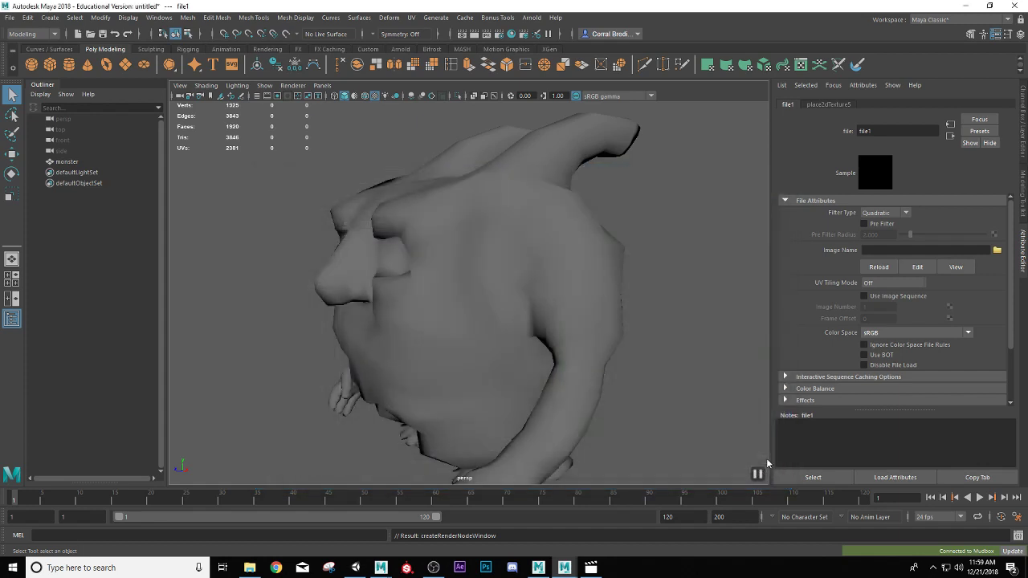
pyautogui.keyDown('alt'); pyautogui.moveTo(498, 290); pyautogui.dragTo(506, 325); pyautogui.keyUp('alt')
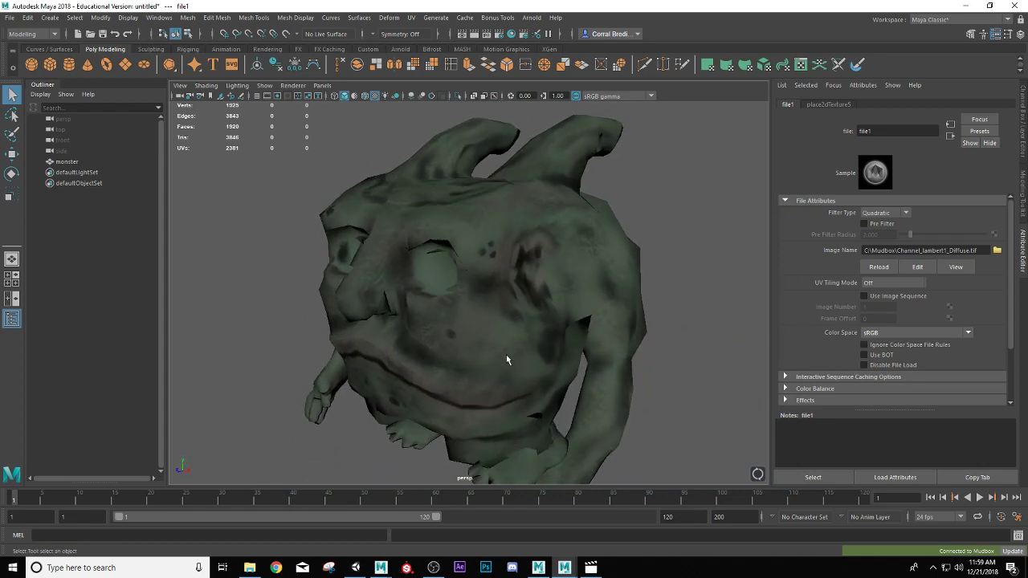
# Step: Examine the monster's shading and the available attribute sections of its lambert3 material
pyautogui.click(507, 355)
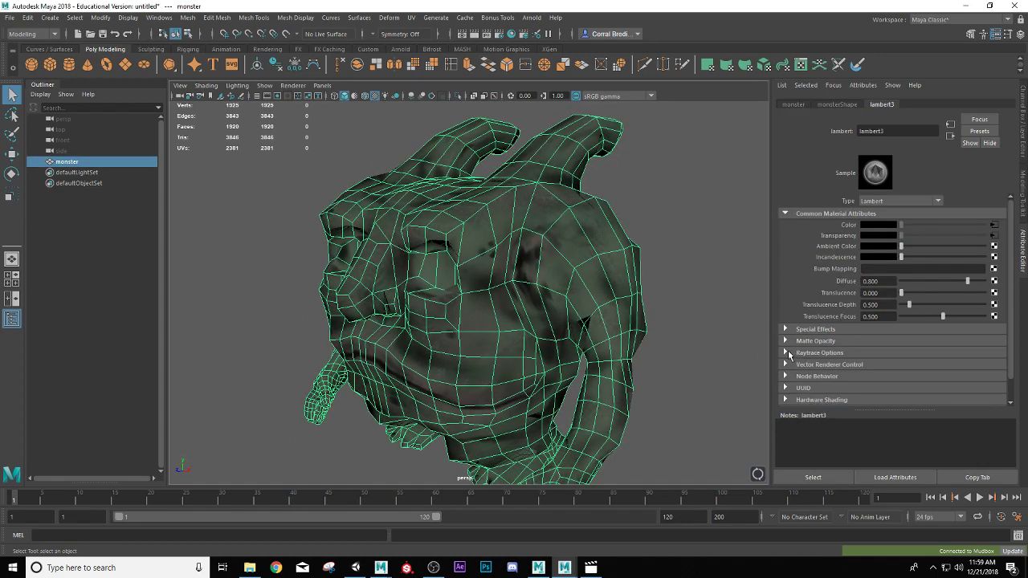
pyautogui.scroll(-1, 793, 379)
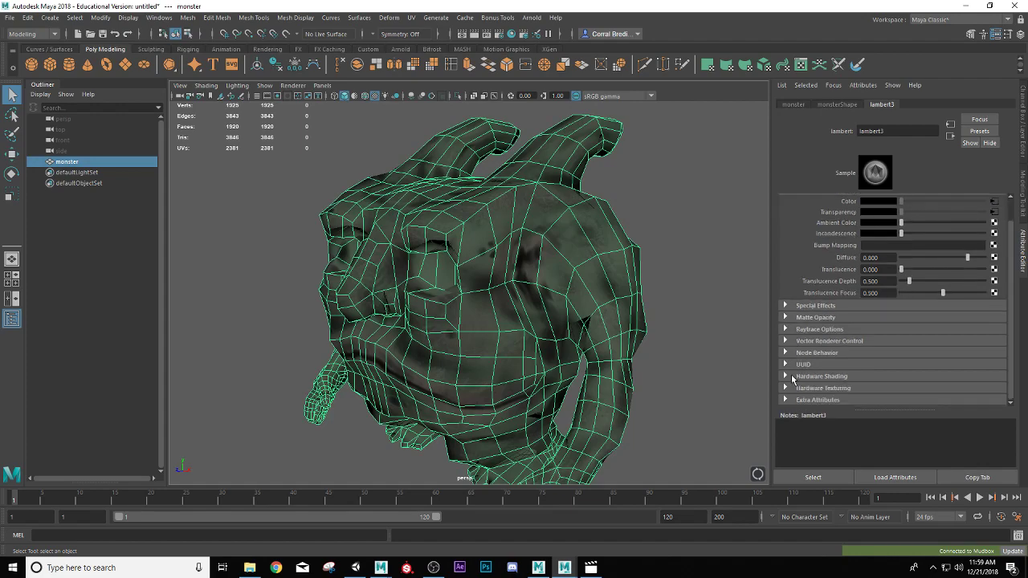
pyautogui.keyDown('alt'); pyautogui.moveTo(655, 299); pyautogui.dragTo(614, 334); pyautogui.keyUp('alt')
pyautogui.click(673, 318)
pyautogui.click(613, 301)
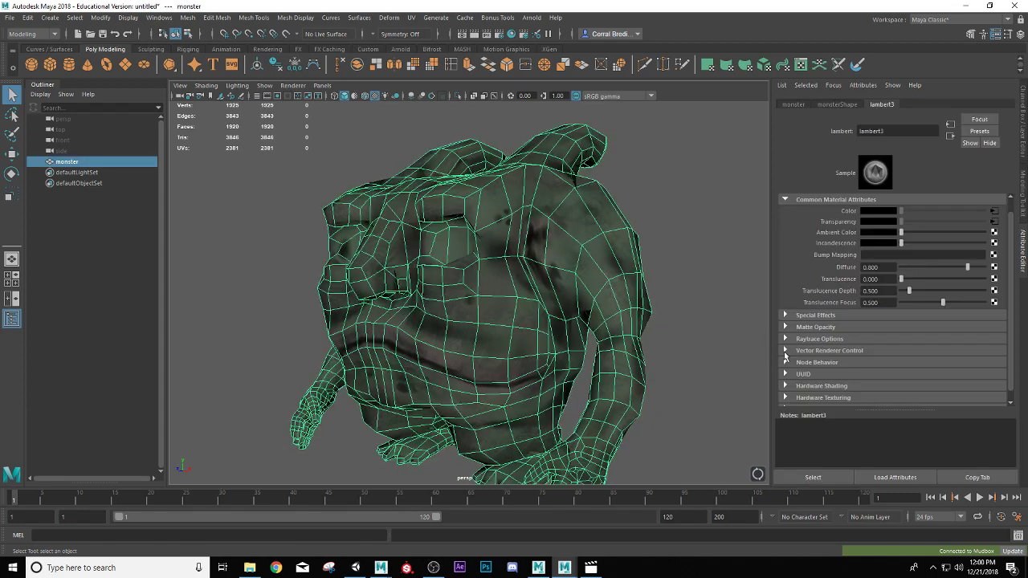
pyautogui.scroll(-1, 787, 363)
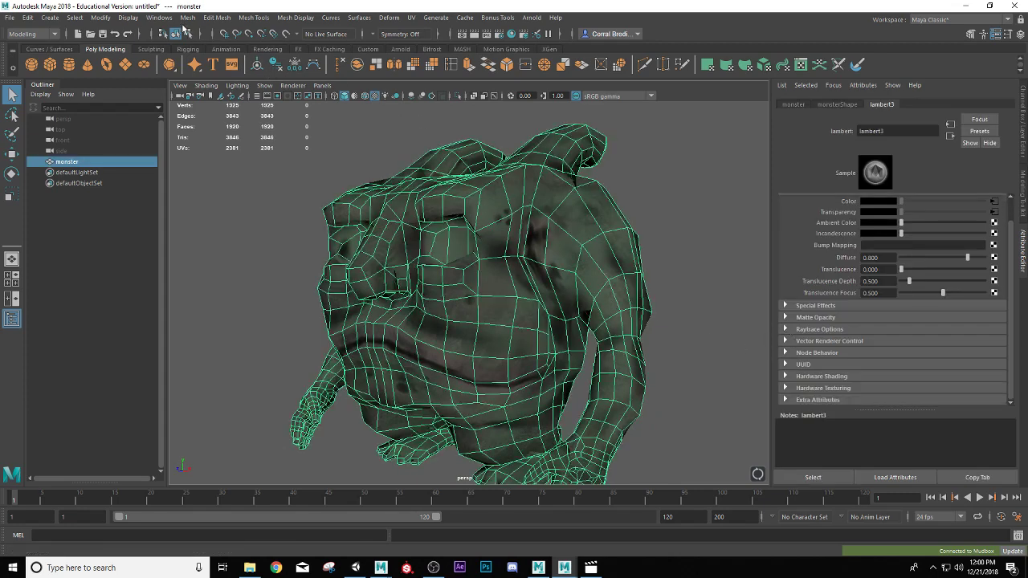
# Step: Set polygon Backface culling to On in the display preferences, save them and inspect the monster's surface
pyautogui.click(159, 17)
pyautogui.moveTo(181, 38)
pyautogui.moveTo(218, 56)
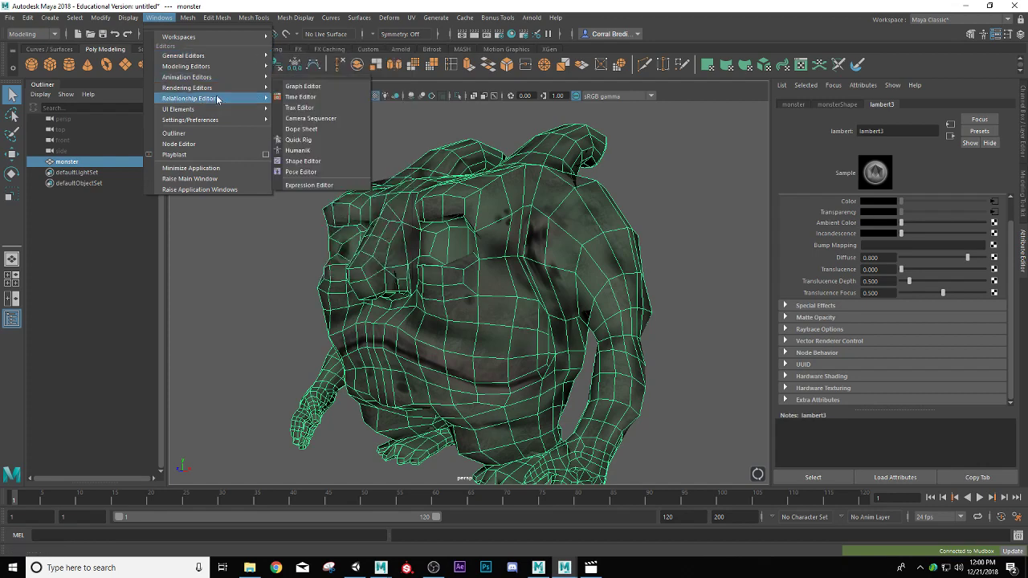
pyautogui.moveTo(255, 122)
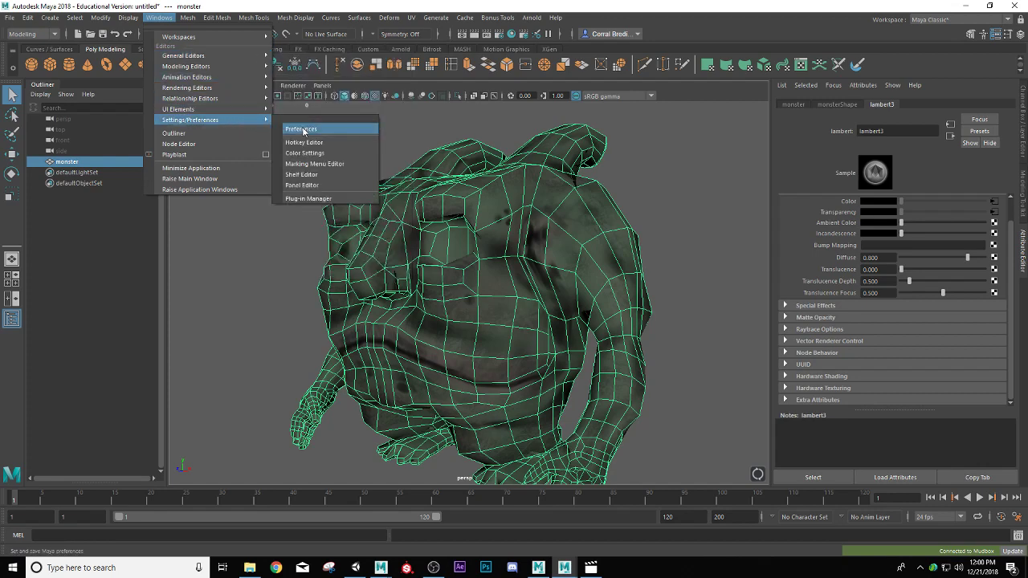
pyautogui.click(301, 129)
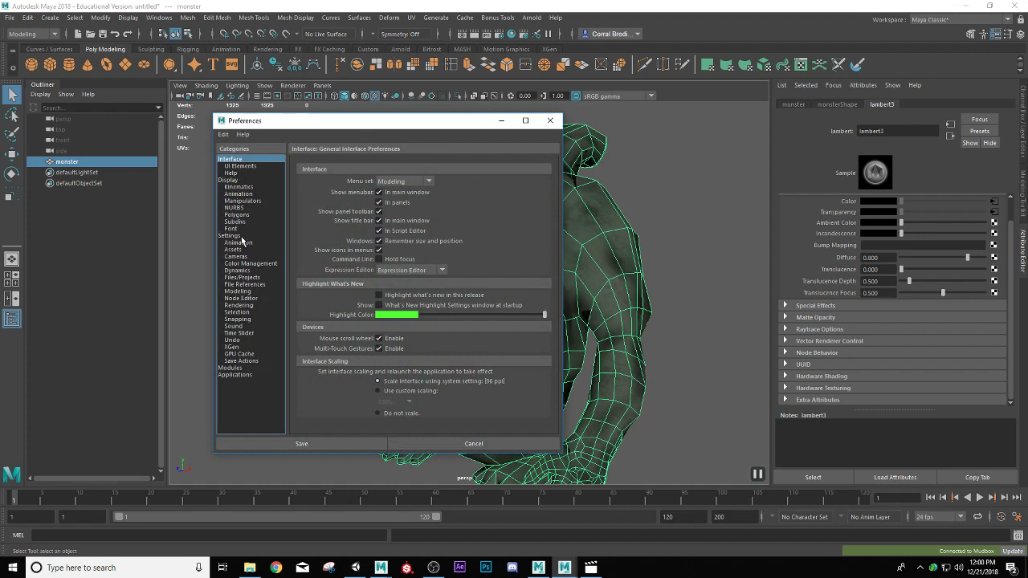
pyautogui.click(234, 215)
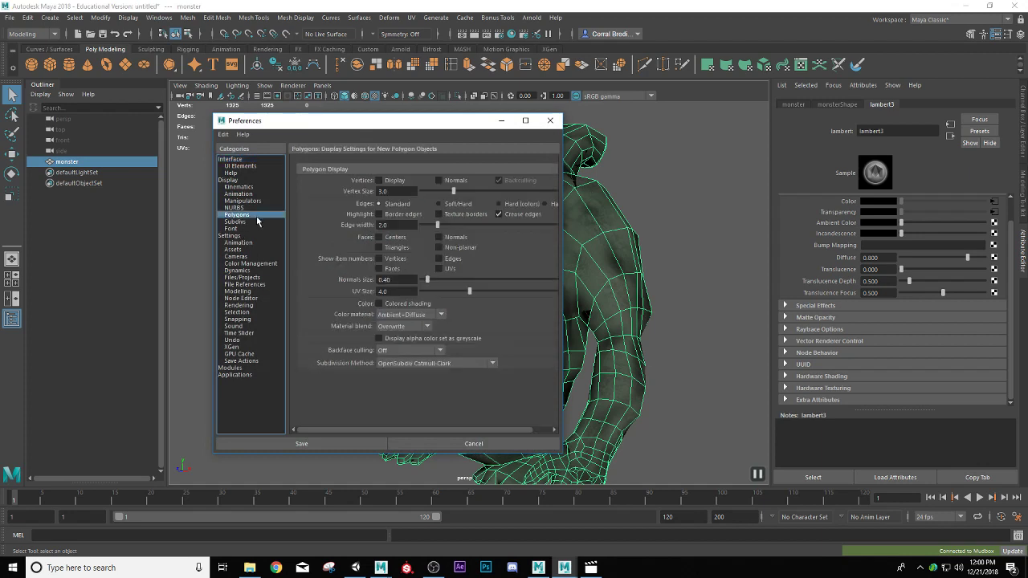
pyautogui.click(439, 351)
pyautogui.click(415, 374)
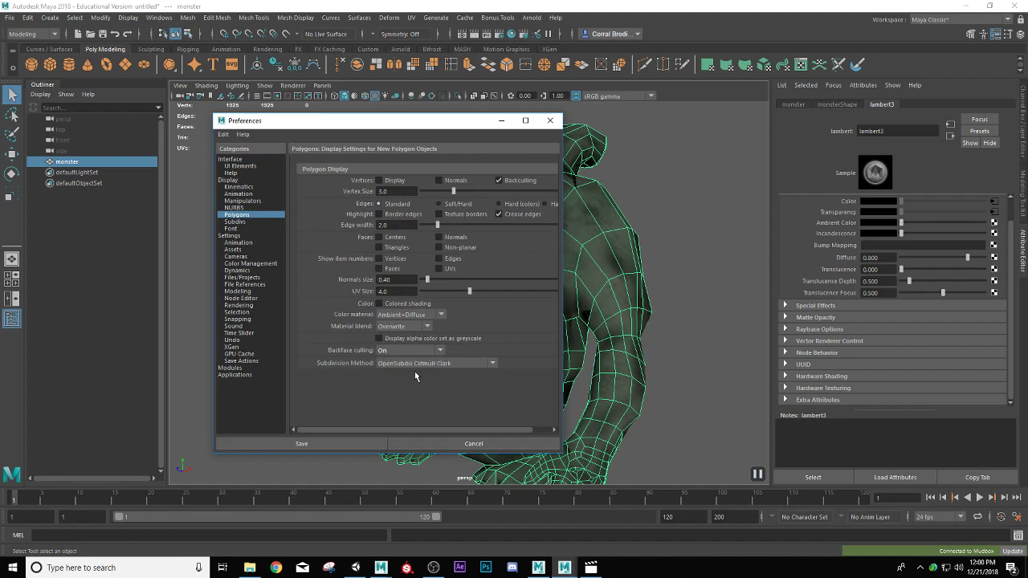
pyautogui.click(347, 443)
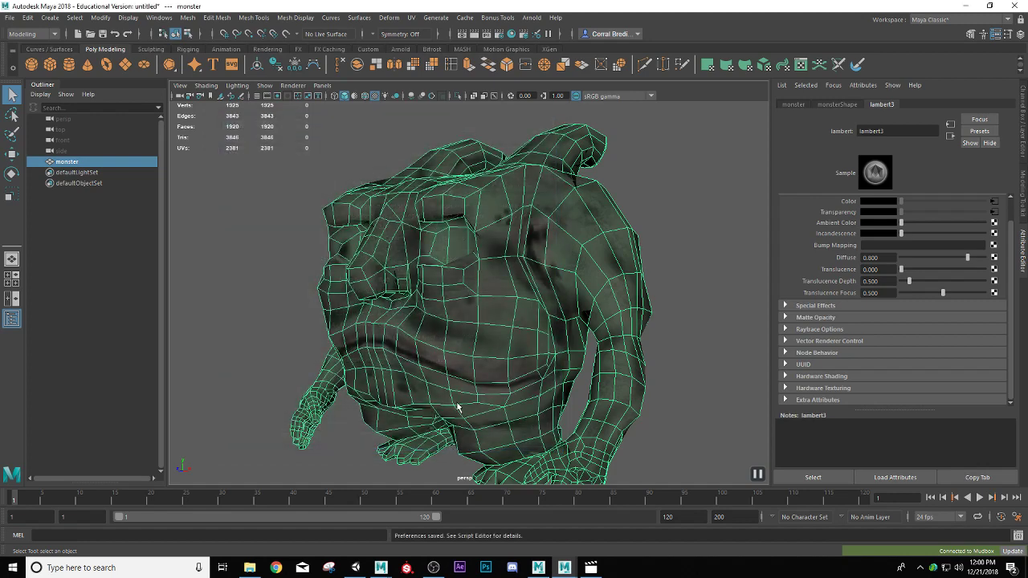
pyautogui.click(657, 244)
pyautogui.moveTo(583, 289)
pyautogui.keyDown('alt'); pyautogui.mouseDown()
pyautogui.moveTo(594, 289)
pyautogui.moveTo(558, 301)
pyautogui.moveTo(586, 282)
pyautogui.moveTo(616, 280)
pyautogui.moveTo(595, 294)
pyautogui.mouseUp(); pyautogui.keyUp('alt')
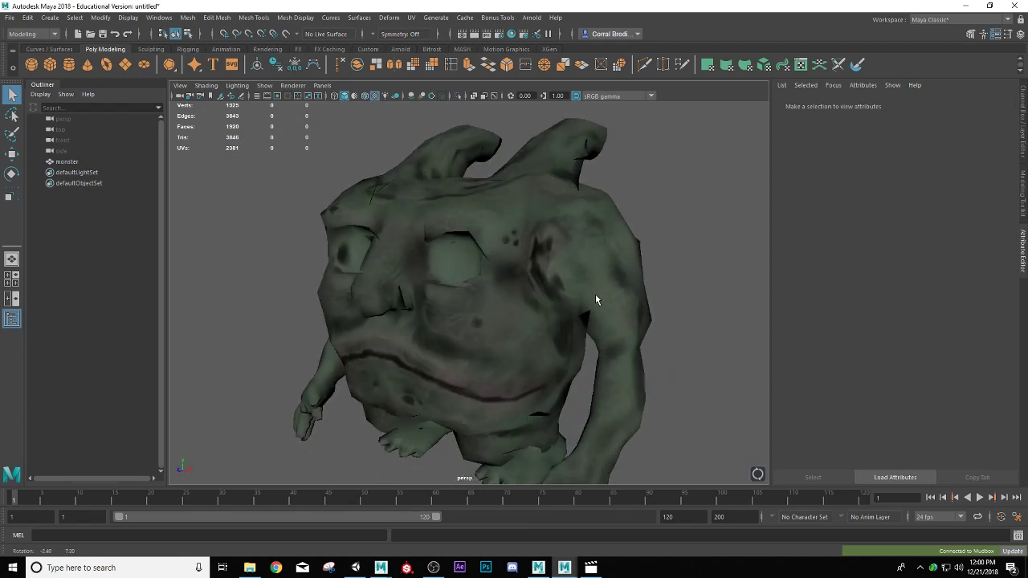
# Step: Review the Render Stats options of the monster's shape node
pyautogui.click(599, 296)
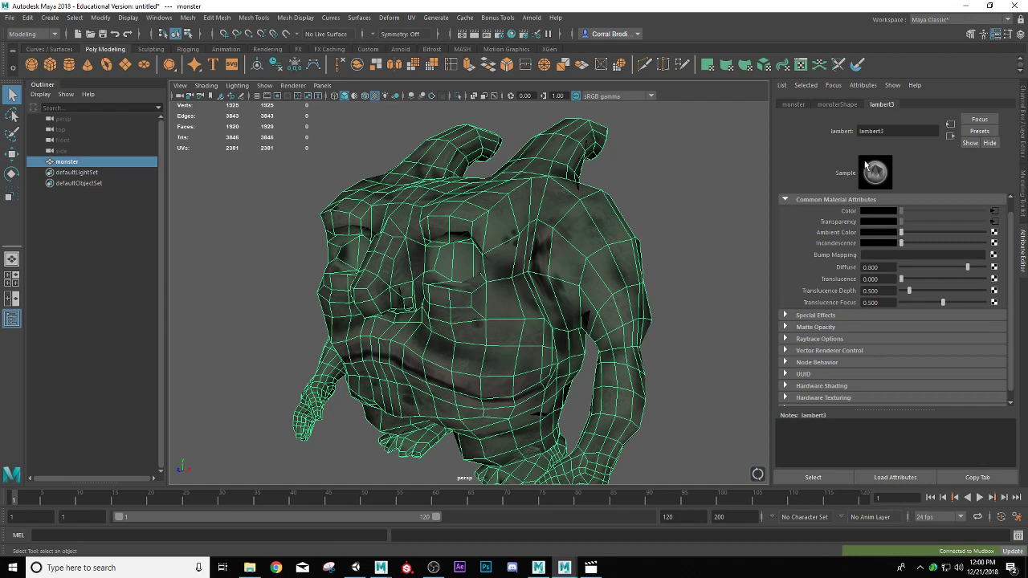
pyautogui.click(822, 106)
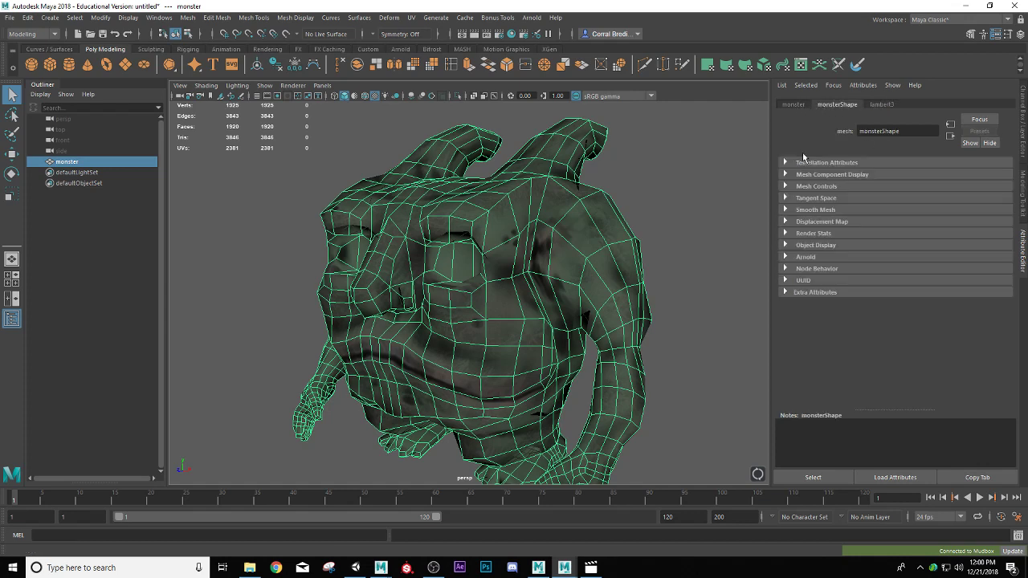
pyautogui.click(785, 233)
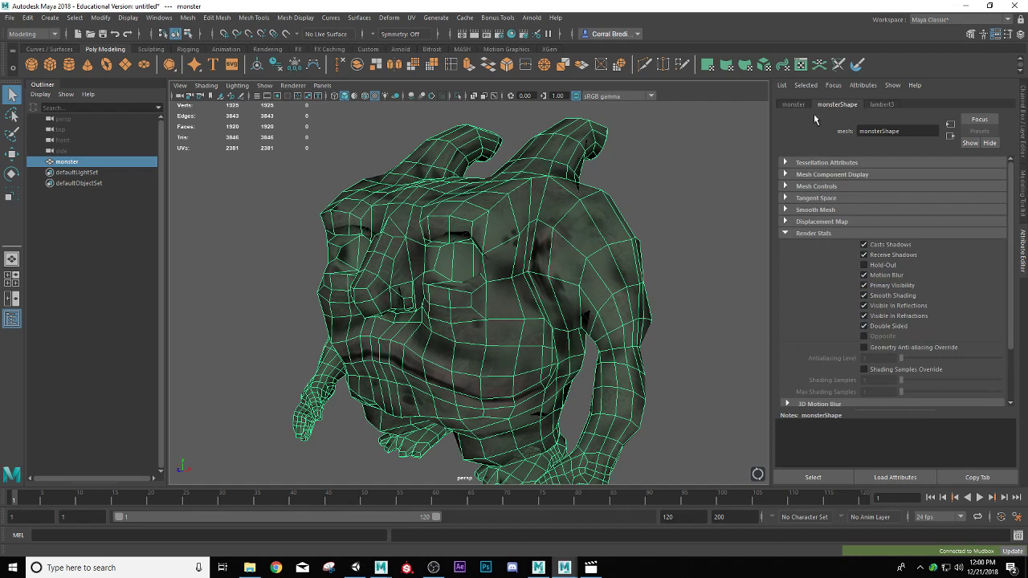
# Step: Connect a File texture to the lambert3 material's Bump Mapping attribute
pyautogui.click(880, 105)
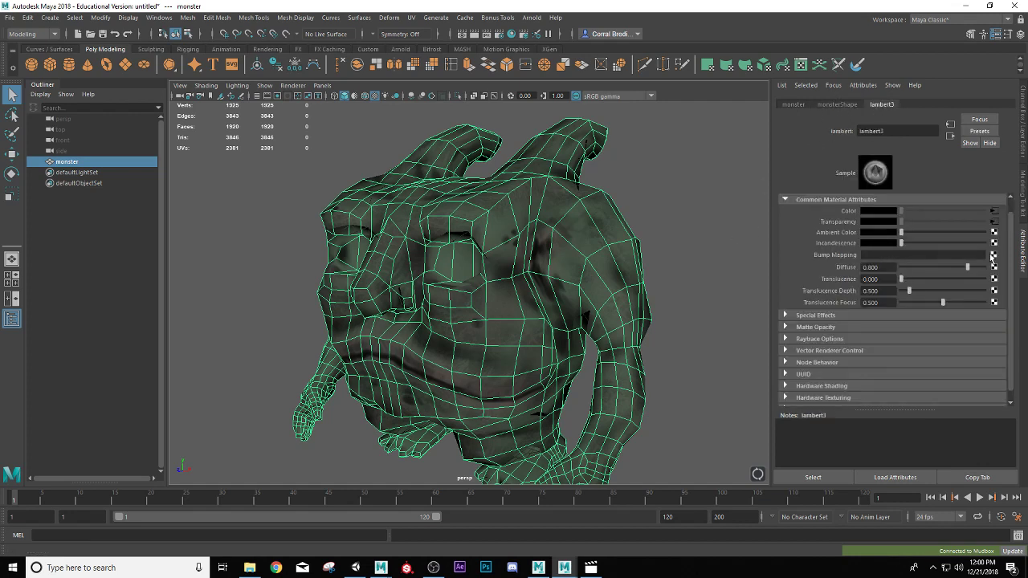
pyautogui.click(993, 256)
pyautogui.click(478, 281)
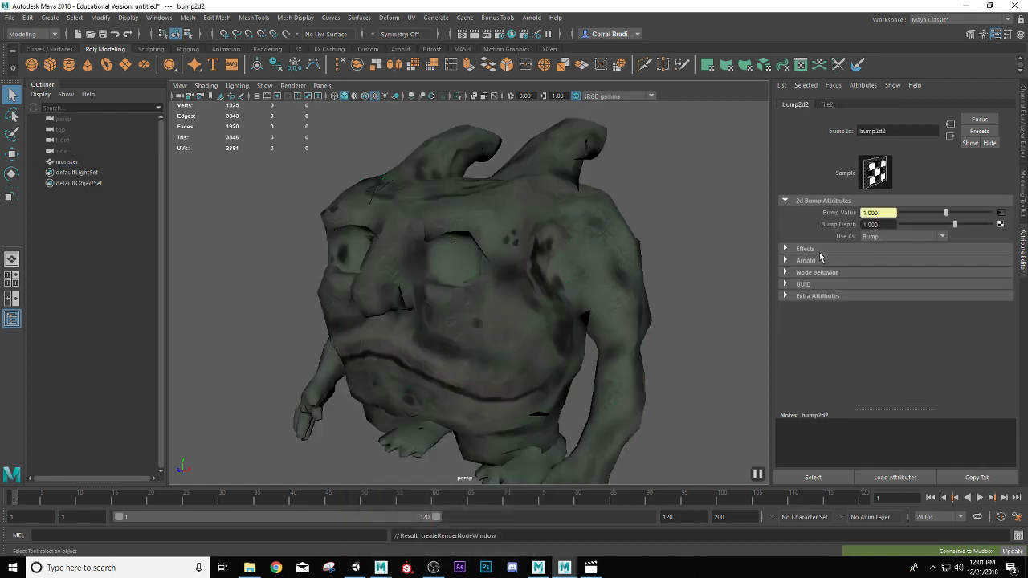
# Step: Load Channel_lambert1_Normal Map.tif from C:\Mudbox as the bump texture's image and inspect the surface detail
pyautogui.click(827, 105)
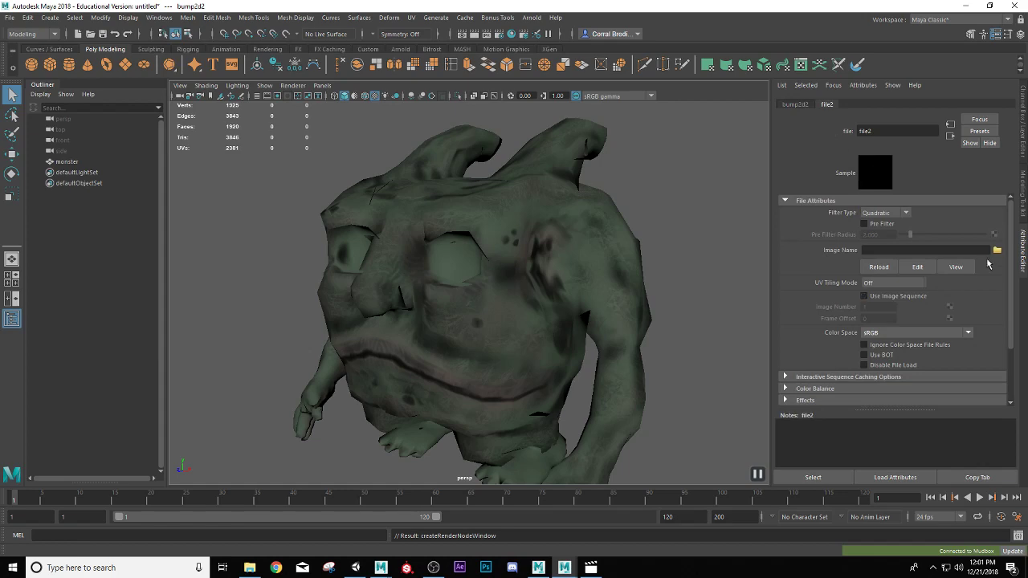
pyautogui.click(996, 251)
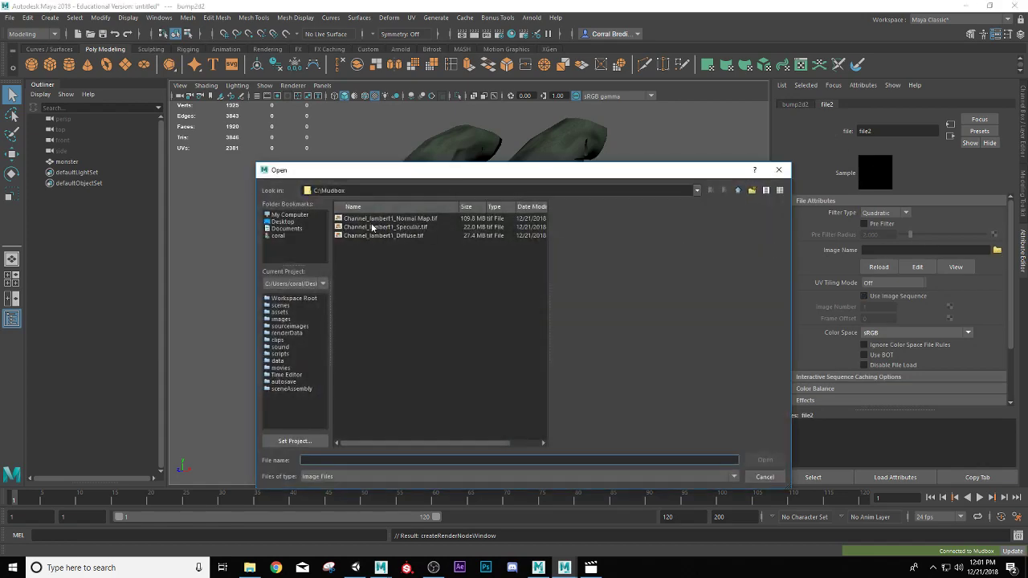
pyautogui.click(368, 219)
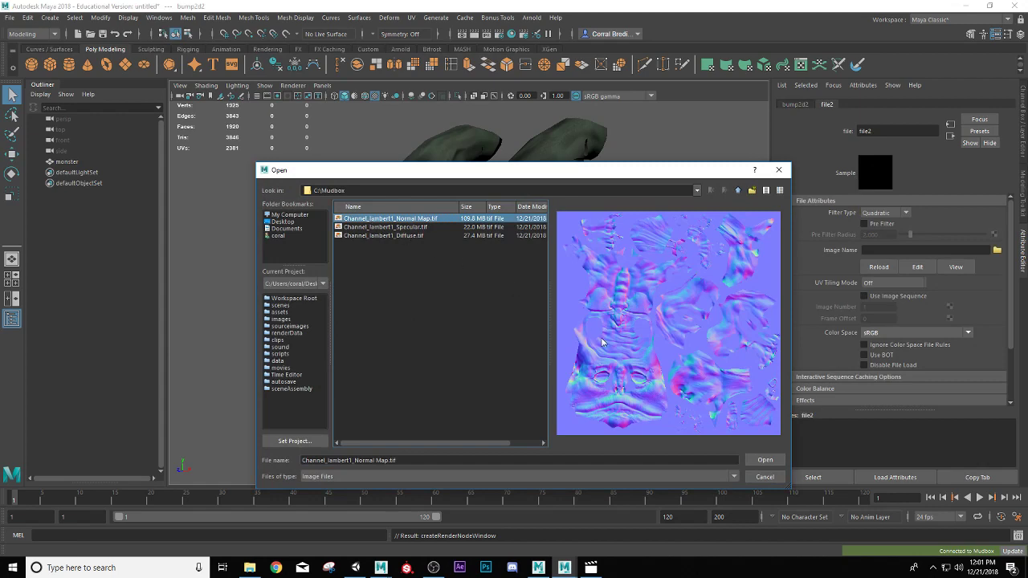
pyautogui.click(764, 460)
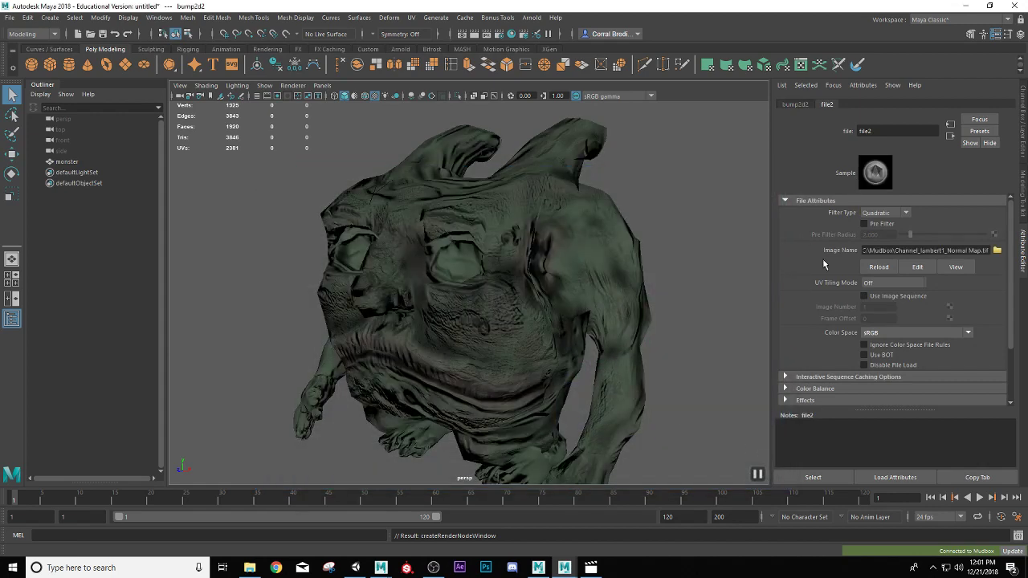
pyautogui.keyDown('alt'); pyautogui.moveTo(666, 301); pyautogui.dragTo(744, 208); pyautogui.keyUp('alt')
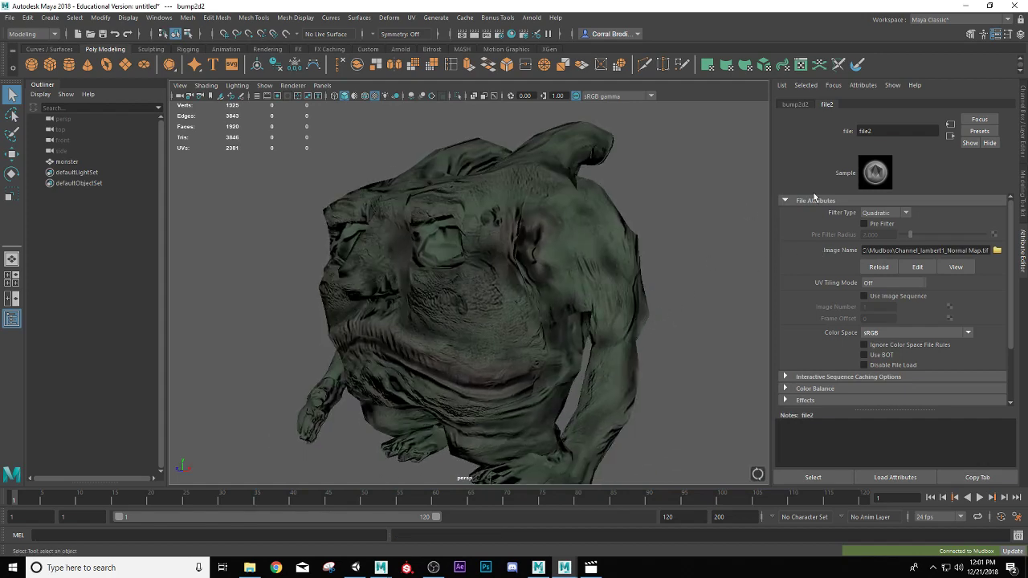
# Step: Set the bump2d2 node's Use As option to Tangent Space Normals and inspect the monster's face
pyautogui.click(796, 105)
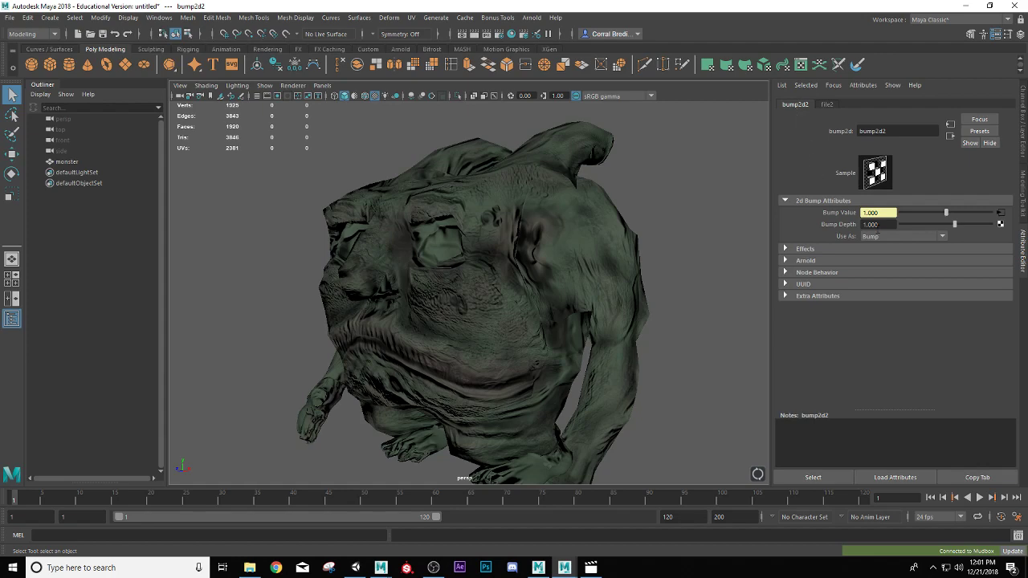
pyautogui.click(904, 236)
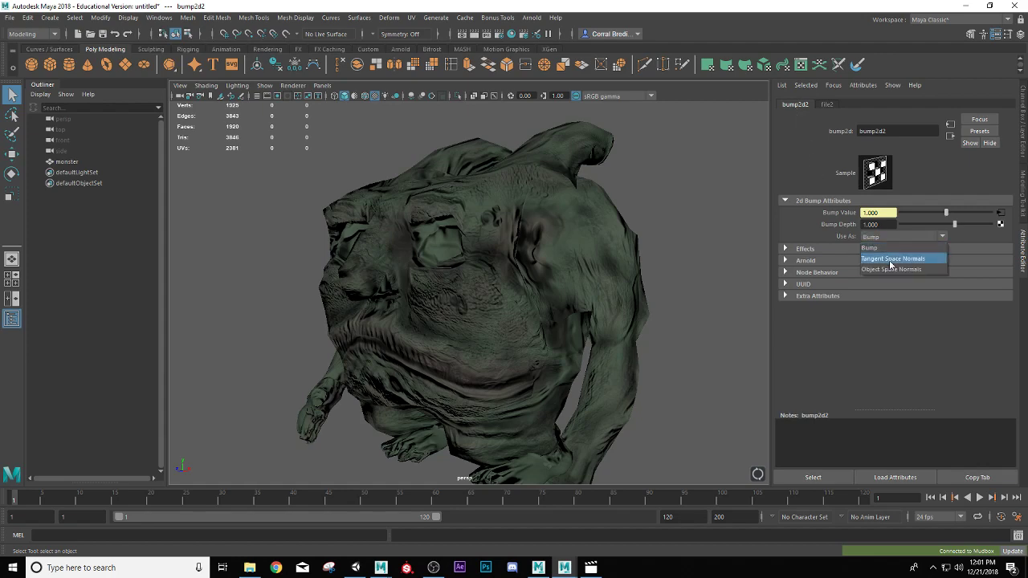
pyautogui.click(890, 259)
pyautogui.keyDown('alt'); pyautogui.moveTo(527, 311); pyautogui.dragTo(700, 297); pyautogui.keyUp('alt')
# Step: Try Object Space Normals as the bump2d2 node's Use As option and return to Tangent Space Normals
pyautogui.click(875, 238)
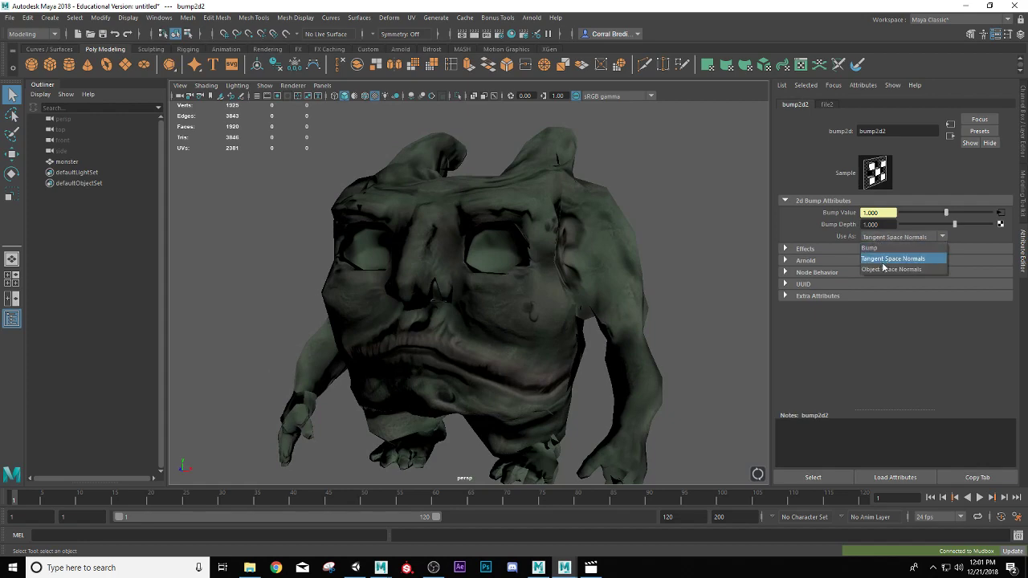
pyautogui.click(883, 268)
pyautogui.keyDown('alt'); pyautogui.moveTo(702, 312); pyautogui.dragTo(763, 265); pyautogui.keyUp('alt')
pyautogui.click(868, 238)
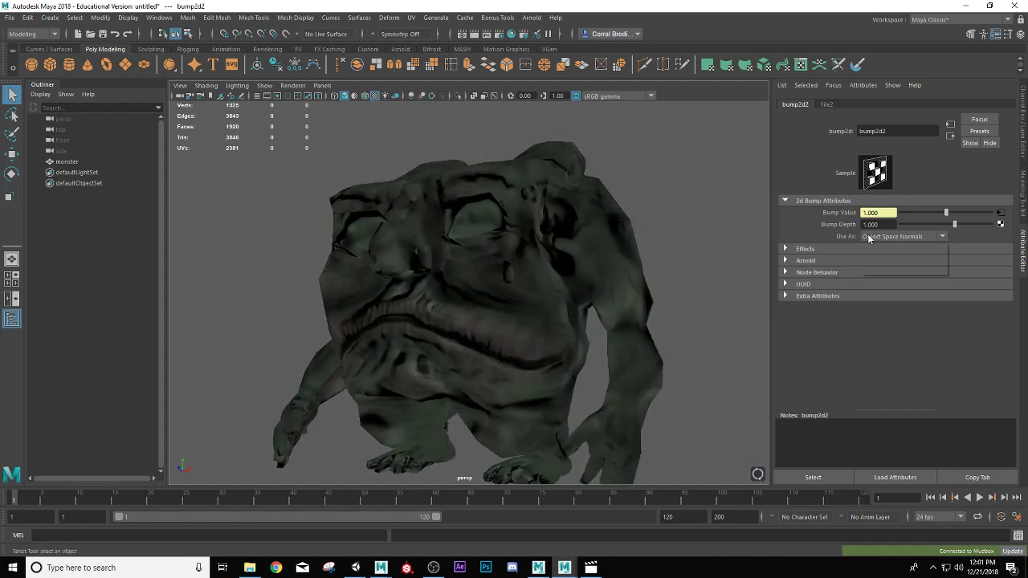
pyautogui.click(888, 257)
pyautogui.keyDown('alt'); pyautogui.moveTo(641, 322); pyautogui.dragTo(647, 345); pyautogui.keyUp('alt')
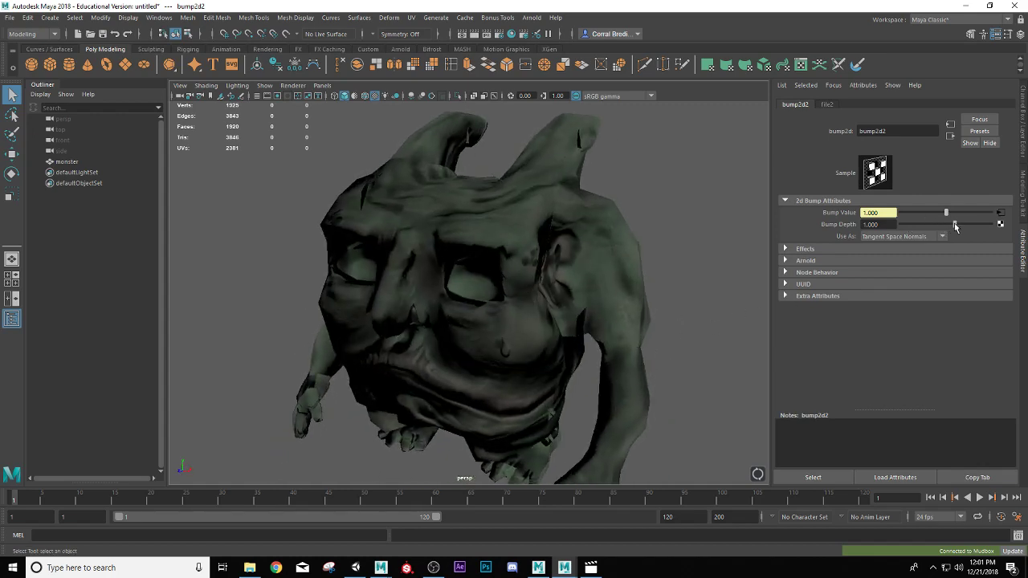
# Step: Reduce the bump2d2 node's Bump Depth to 0.241 and inspect the monster's surface
pyautogui.moveTo(955, 227); pyautogui.dragTo(948, 228)
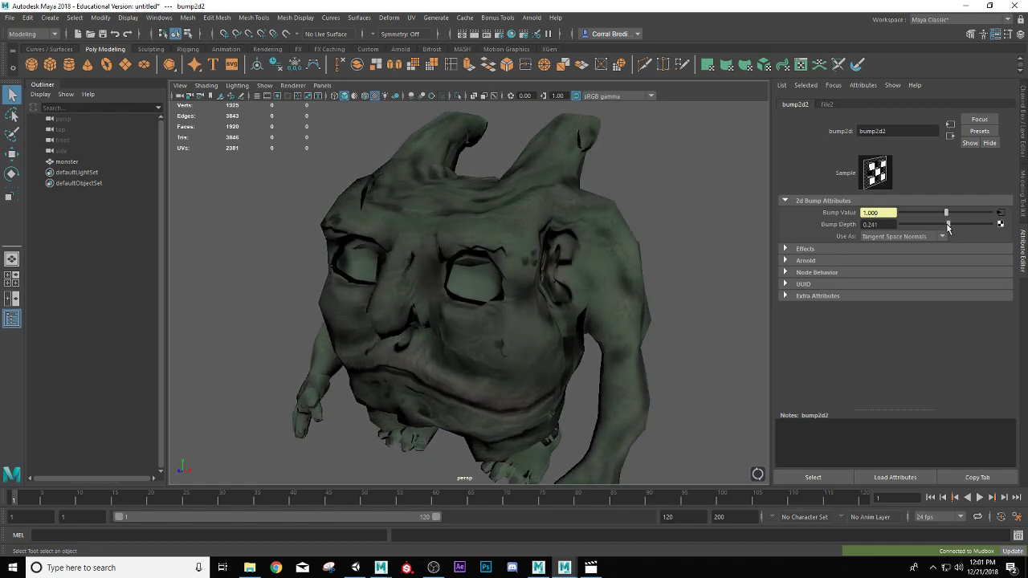
pyautogui.keyDown('alt'); pyautogui.moveTo(561, 349); pyautogui.dragTo(534, 333); pyautogui.keyUp('alt')
pyautogui.keyDown('alt'); pyautogui.moveTo(386, 357); pyautogui.dragTo(399, 285); pyautogui.keyUp('alt')
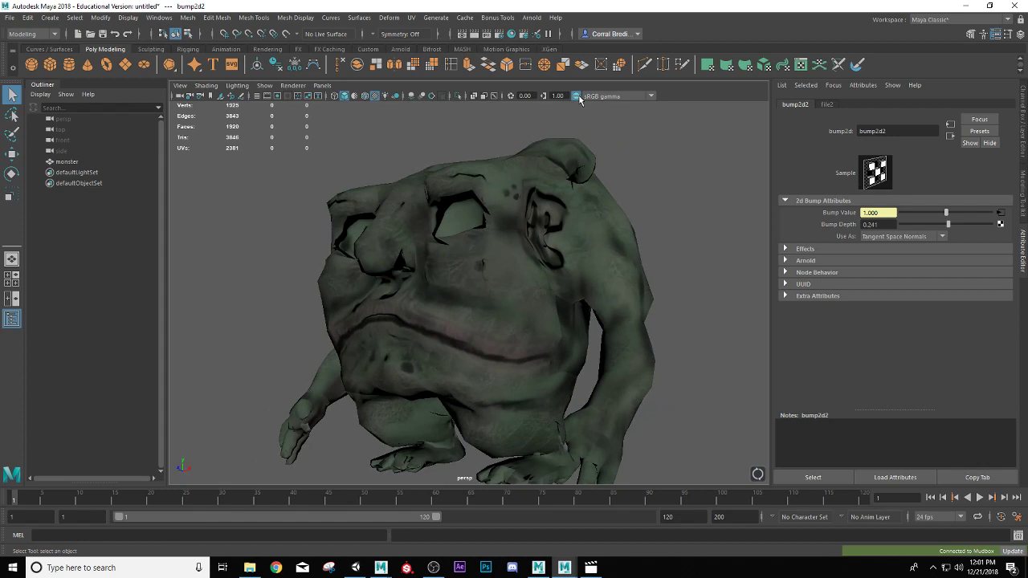
# Step: Compare the monster's appearance with the sRGB gamma view transform turned off and back on
pyautogui.press('7')
pyautogui.keyDown('alt'); pyautogui.moveTo(527, 278); pyautogui.dragTo(544, 265); pyautogui.keyUp('alt')
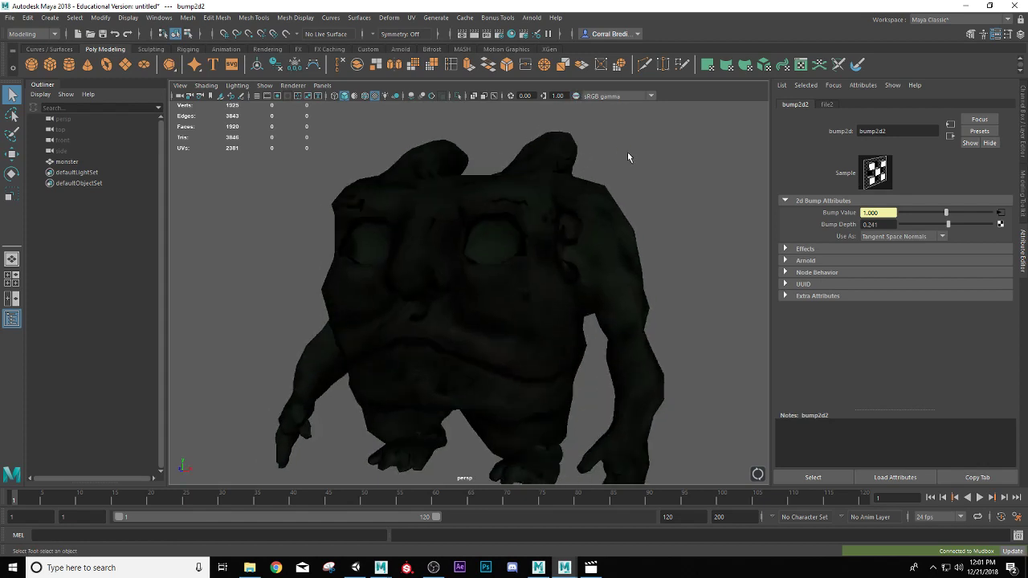
pyautogui.click(577, 95)
pyautogui.keyDown('alt'); pyautogui.moveTo(647, 241); pyautogui.dragTo(606, 241); pyautogui.keyUp('alt')
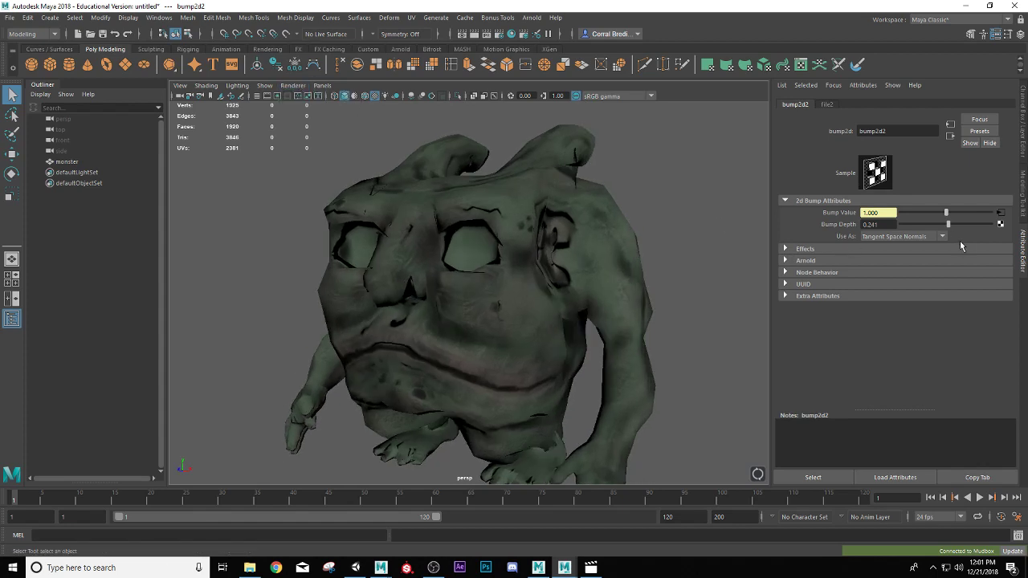
# Step: Review the monster's lambert3 material settings, including its Special Effects and Raytrace Options
pyautogui.click(626, 306)
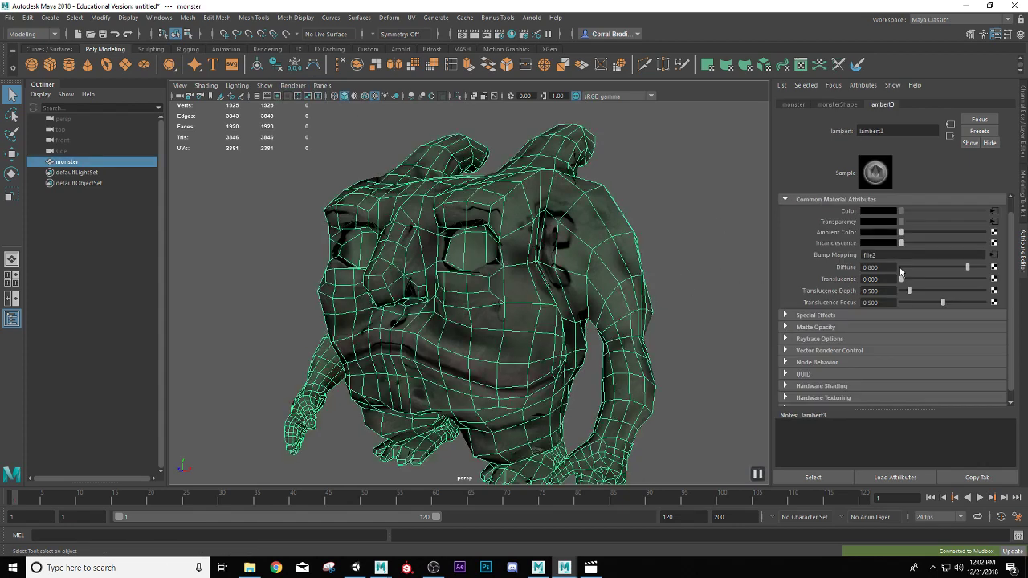
pyautogui.click(785, 316)
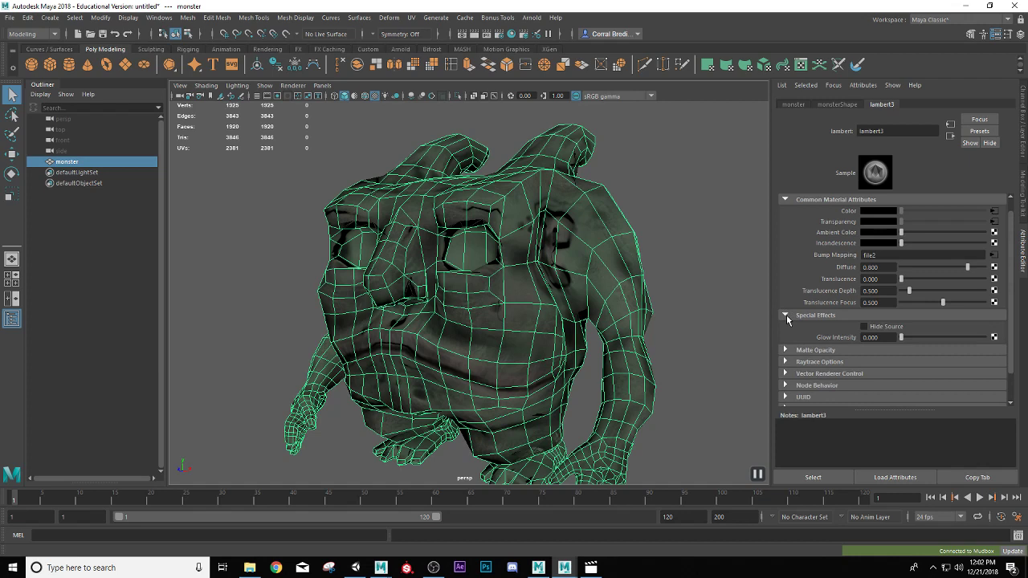
pyautogui.click(785, 316)
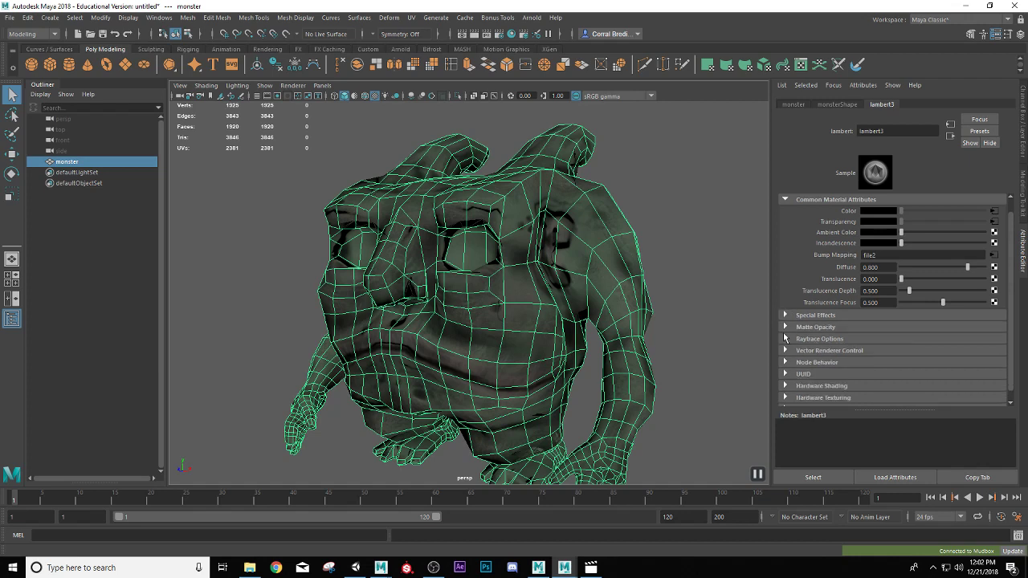
pyautogui.click(871, 338)
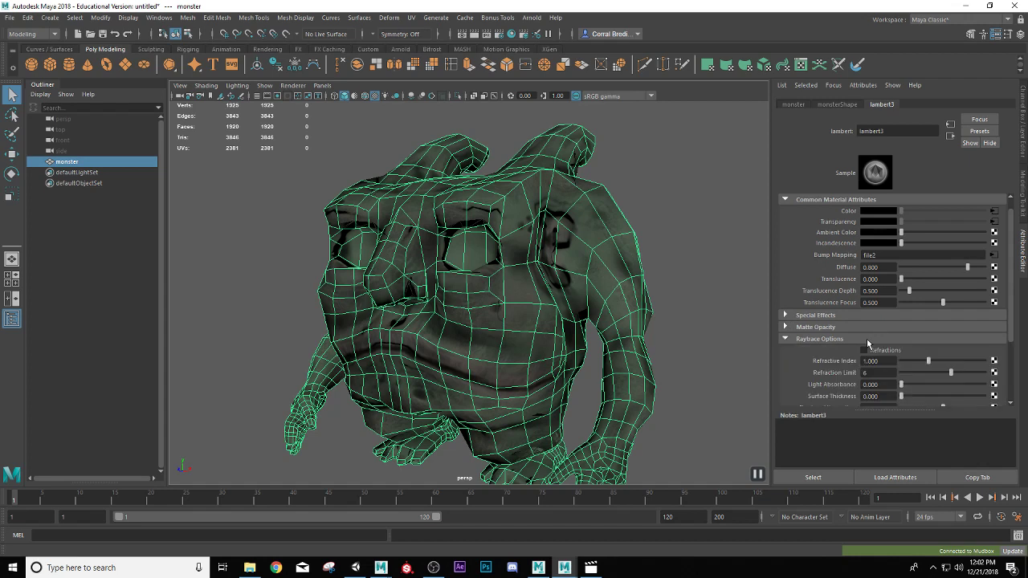
pyautogui.click(785, 339)
pyautogui.click(785, 316)
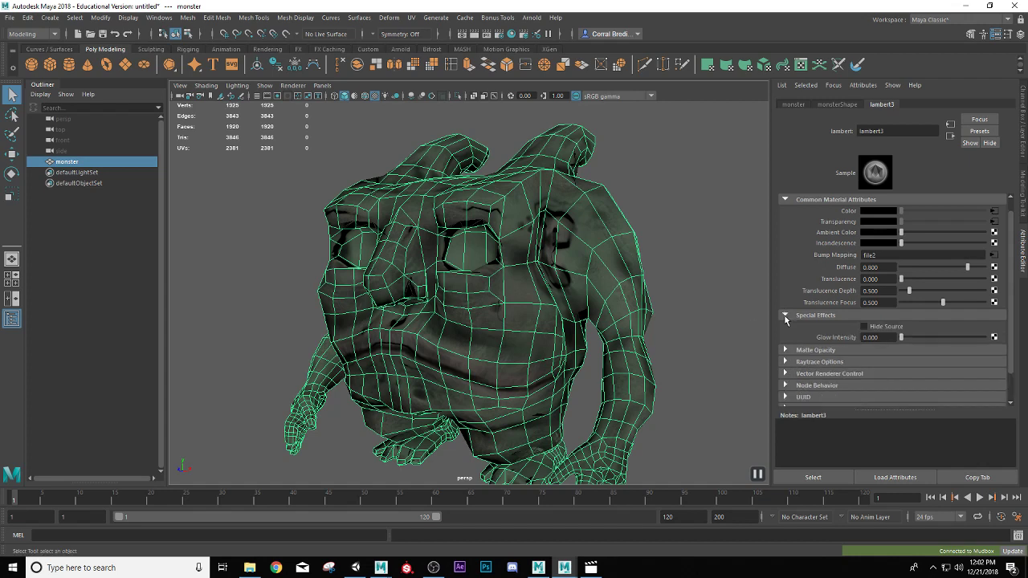
pyautogui.click(785, 316)
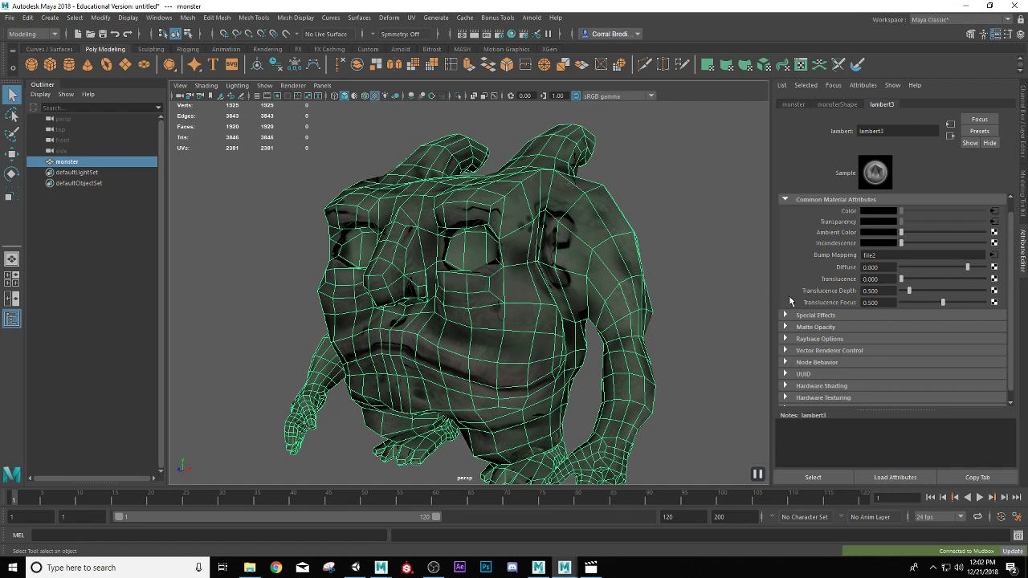
pyautogui.click(786, 315)
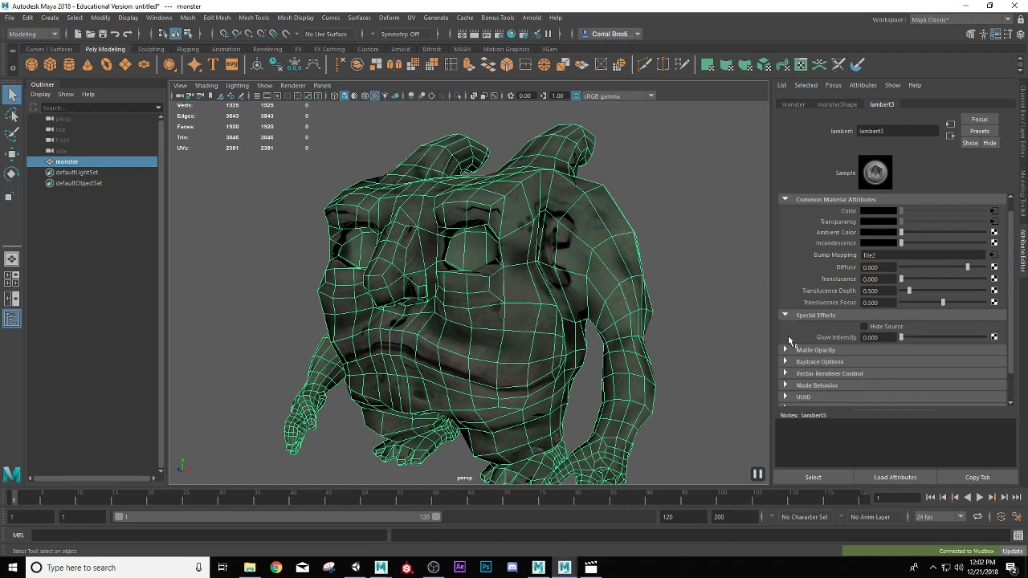
pyautogui.scroll(-1, 782, 363)
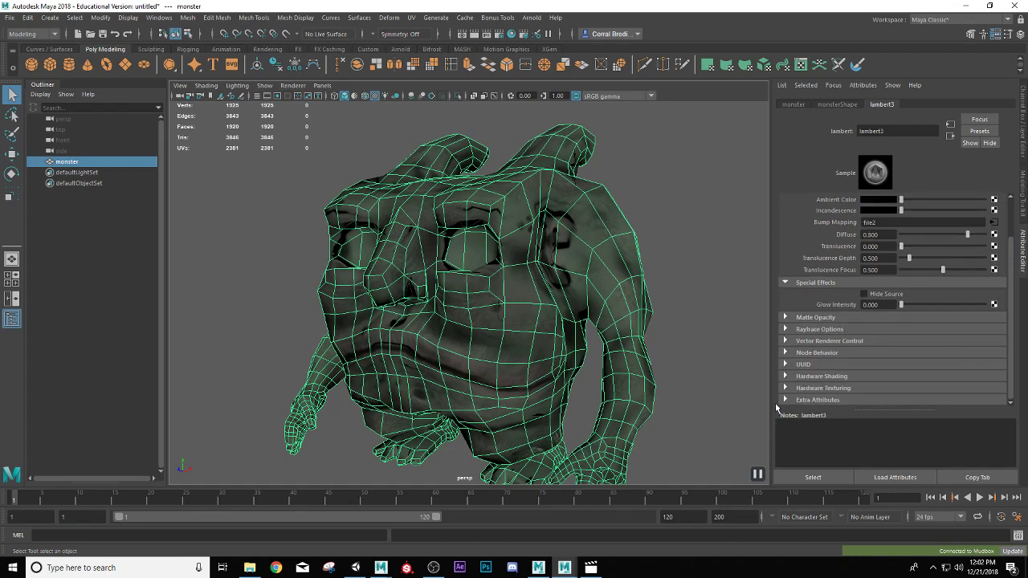
# Step: Deselect the monster and inspect its textured surface from several angles
pyautogui.click(680, 232)
pyautogui.scroll(-5, 679, 232)
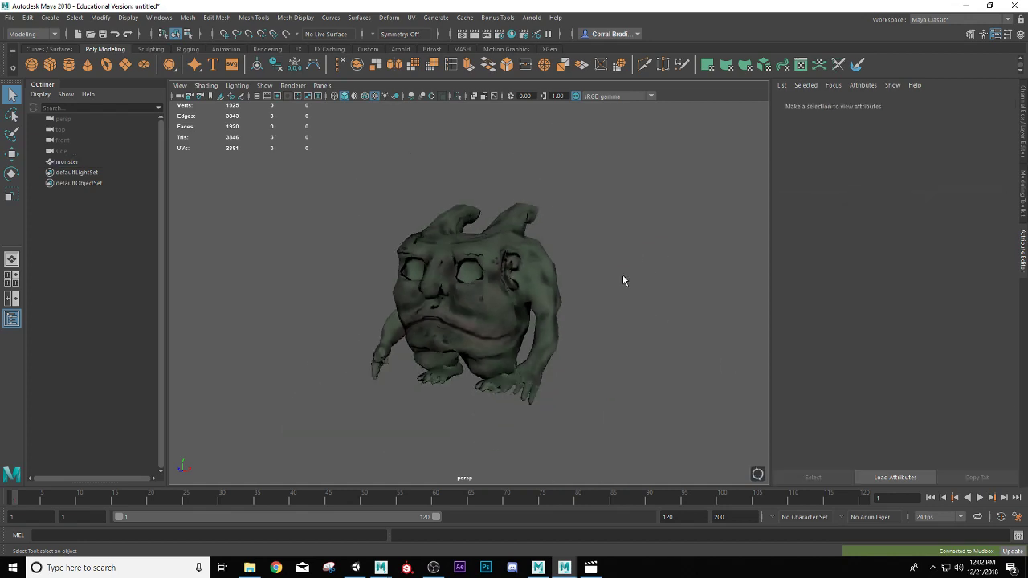
pyautogui.keyDown('alt'); pyautogui.moveTo(622, 275); pyautogui.dragTo(554, 292); pyautogui.keyUp('alt')
pyautogui.click(550, 293)
pyautogui.click(629, 353)
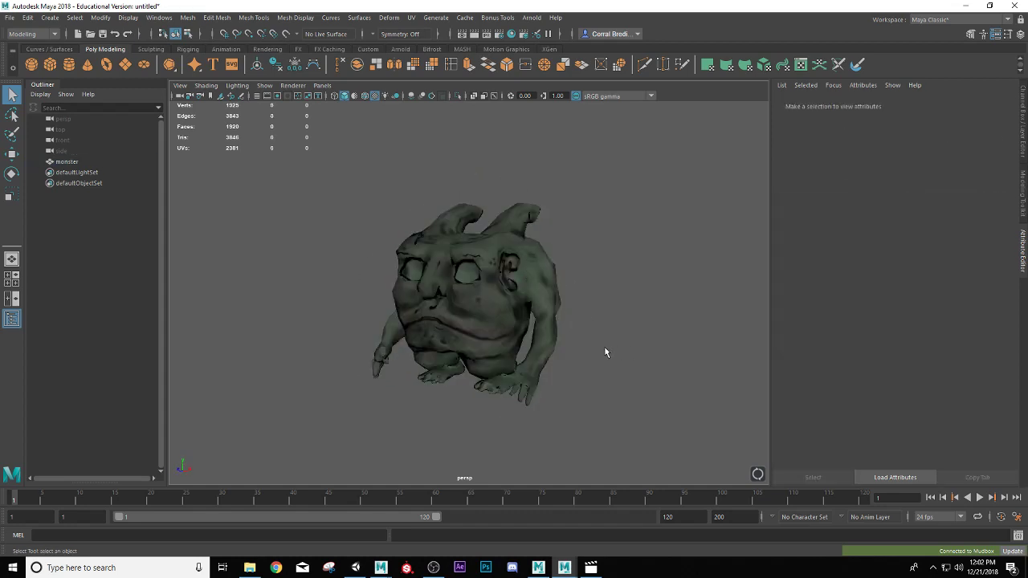
pyautogui.keyDown('alt'); pyautogui.moveTo(605, 352); pyautogui.dragTo(575, 329); pyautogui.keyUp('alt')
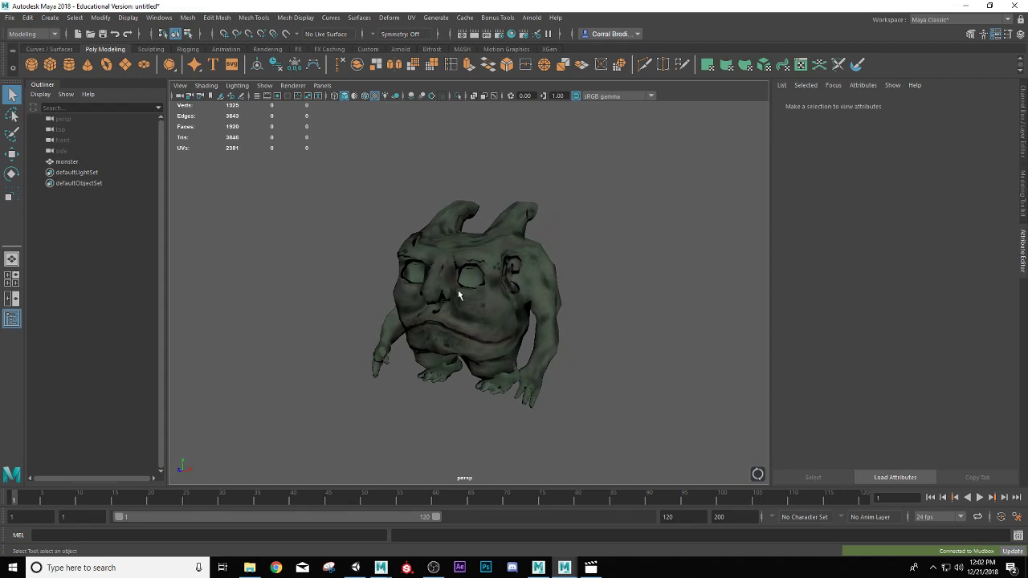
pyautogui.keyDown('alt'); pyautogui.moveTo(486, 383); pyautogui.dragTo(496, 344); pyautogui.keyUp('alt')
pyautogui.keyDown('alt'); pyautogui.moveTo(427, 313); pyautogui.dragTo(454, 220); pyautogui.keyUp('alt')
pyautogui.click(454, 221)
pyautogui.click(7, 19)
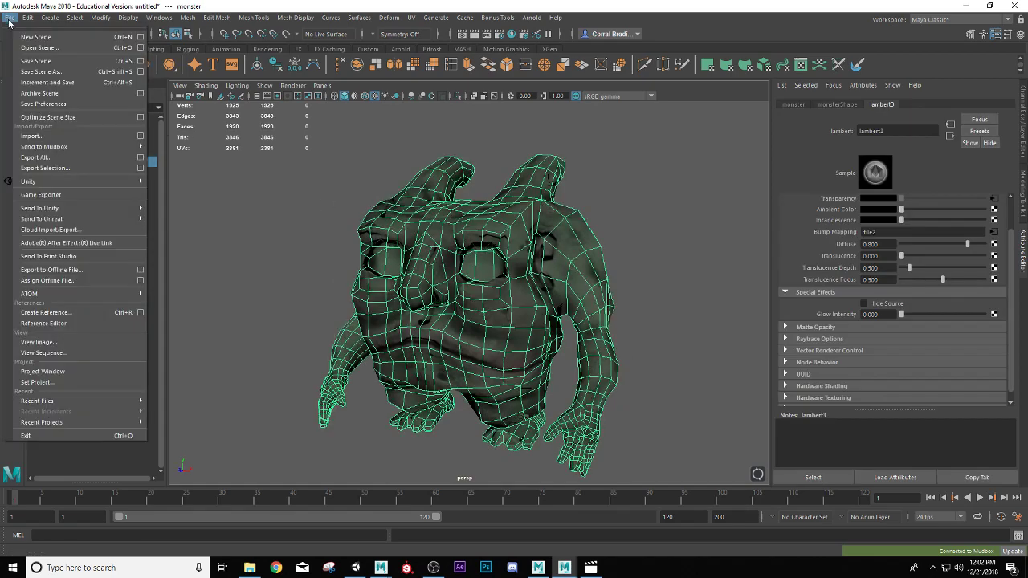
pyautogui.click(33, 169)
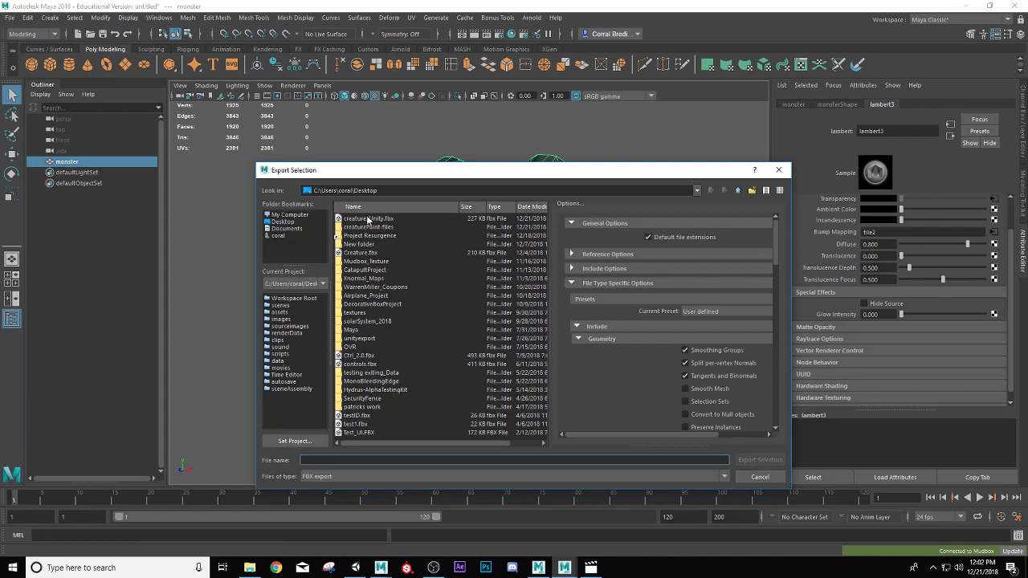
pyautogui.click(368, 220)
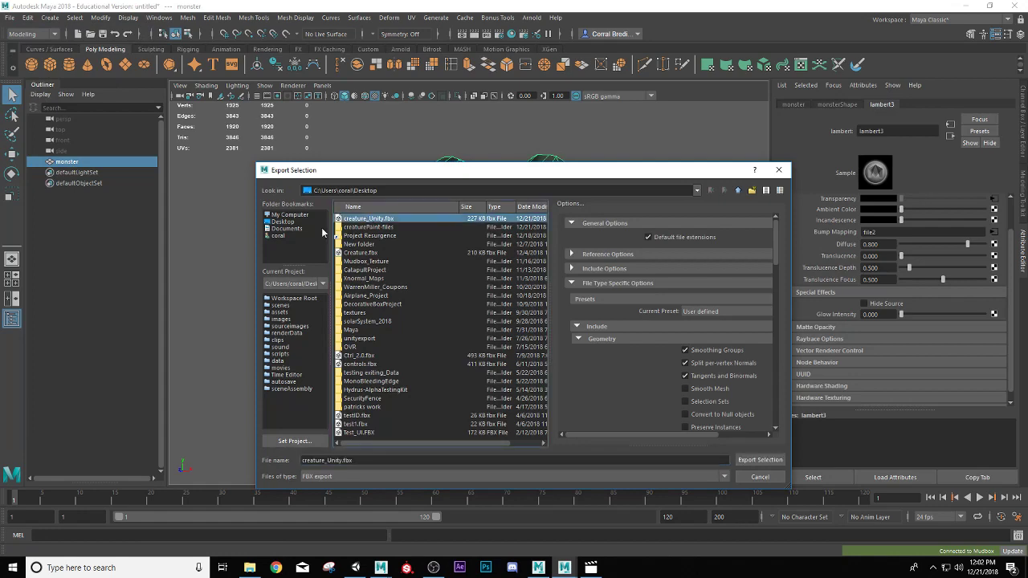
pyautogui.click(778, 169)
# Step: Switch to Unity and inspect the untextured creature_Unity model in the scene
pyautogui.click(966, 5)
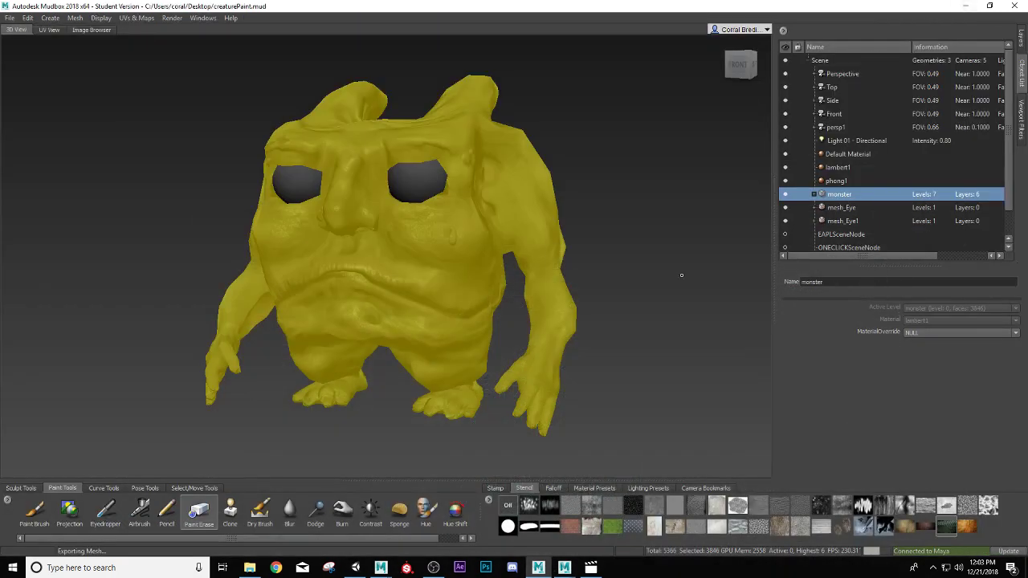
pyautogui.click(355, 567)
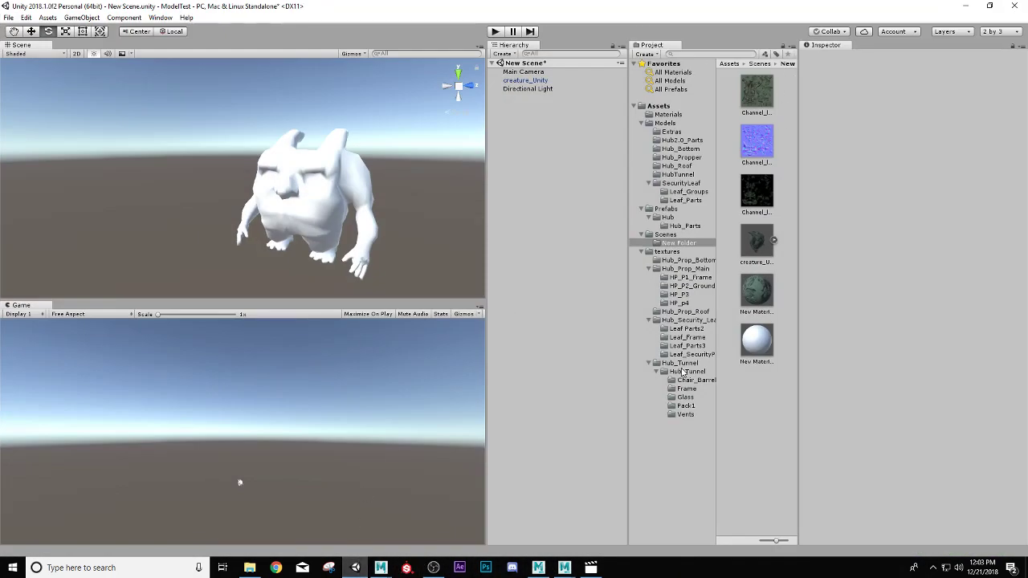
pyautogui.click(40, 18)
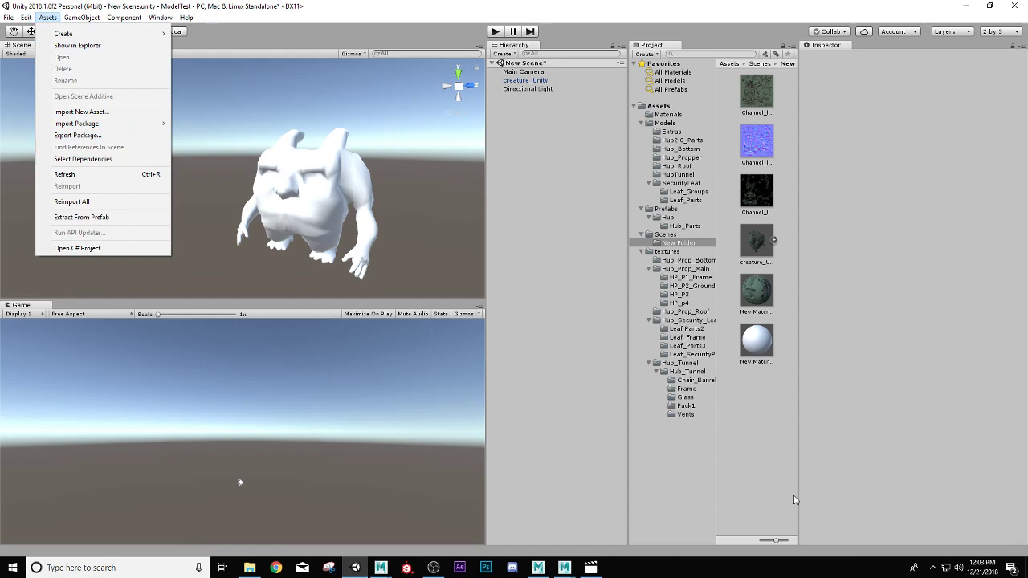
pyautogui.click(771, 446)
pyautogui.scroll(5, 334, 208)
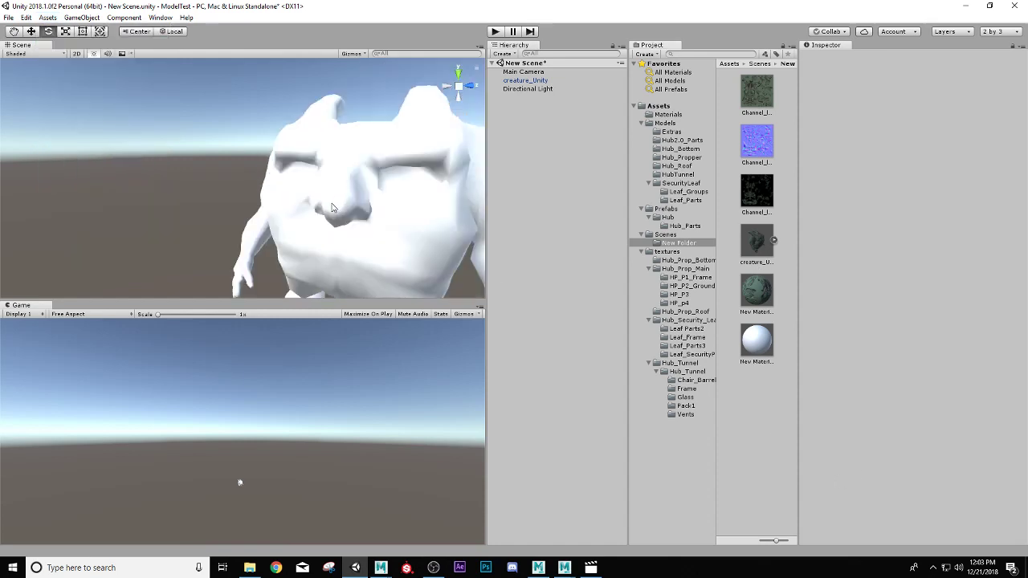
pyautogui.keyDown('alt'); pyautogui.moveTo(334, 207); pyautogui.dragTo(292, 156); pyautogui.keyUp('alt')
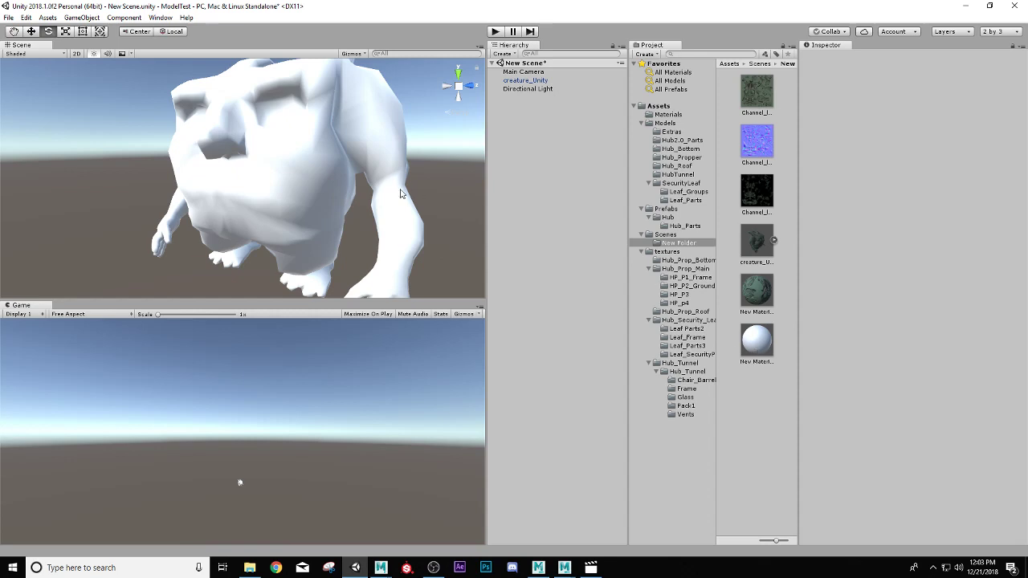
pyautogui.rightClick(760, 406)
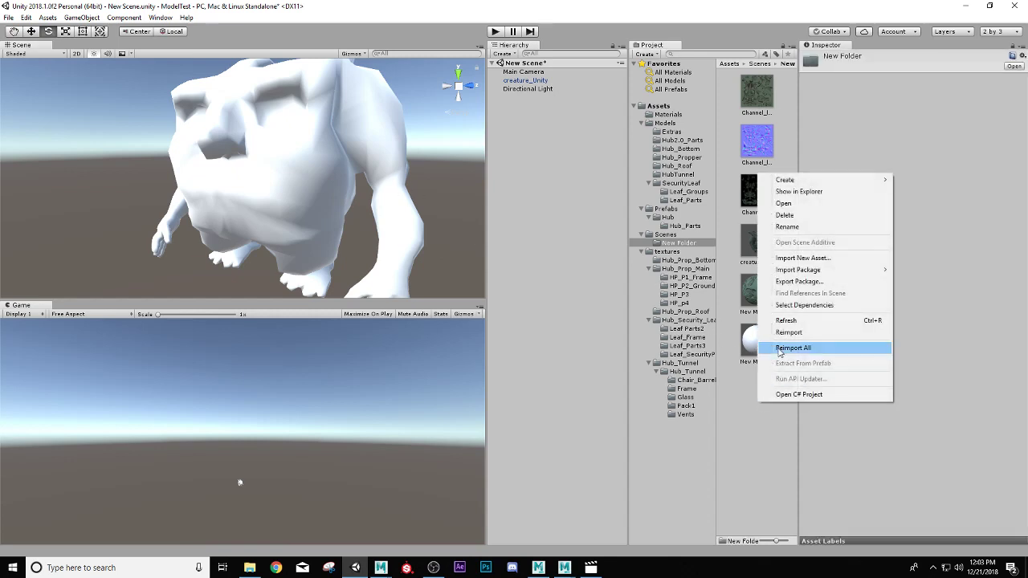
pyautogui.moveTo(827, 180)
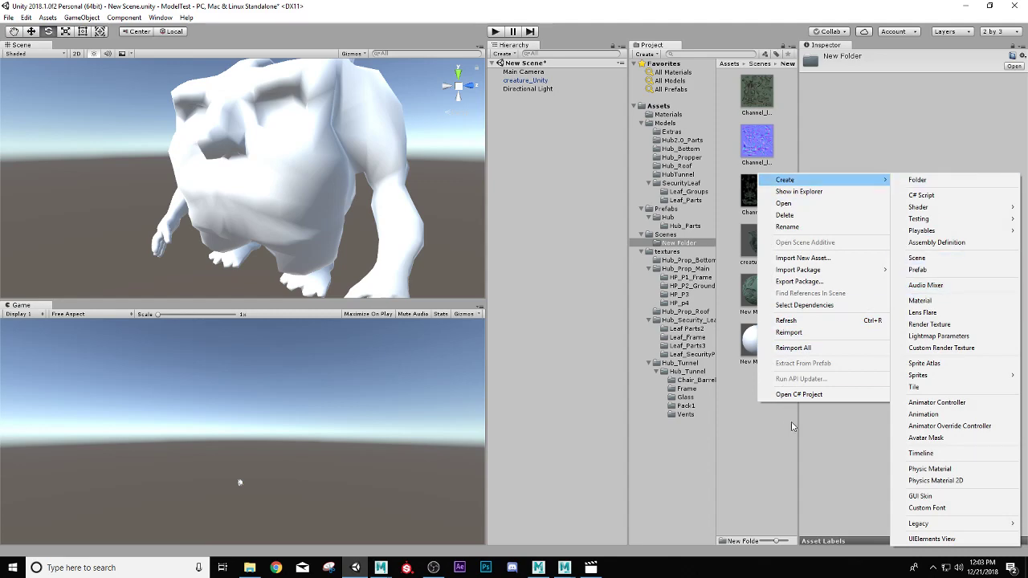
pyautogui.click(743, 450)
# Step: Assign the creature's diffuse texture to New Material 1's Albedo slot and the normal map texture to its Normal Map slot
pyautogui.click(319, 176)
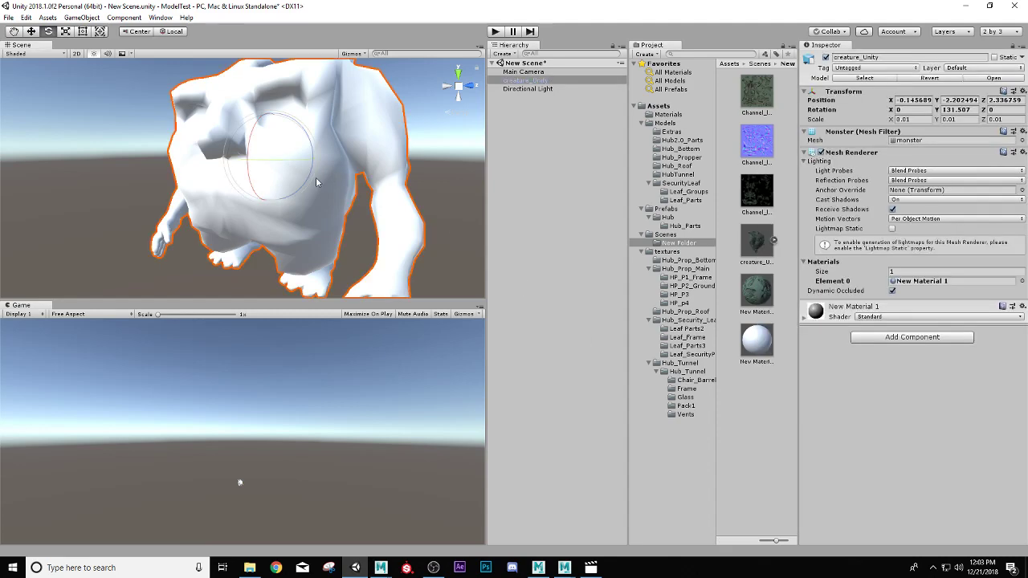
pyautogui.click(758, 345)
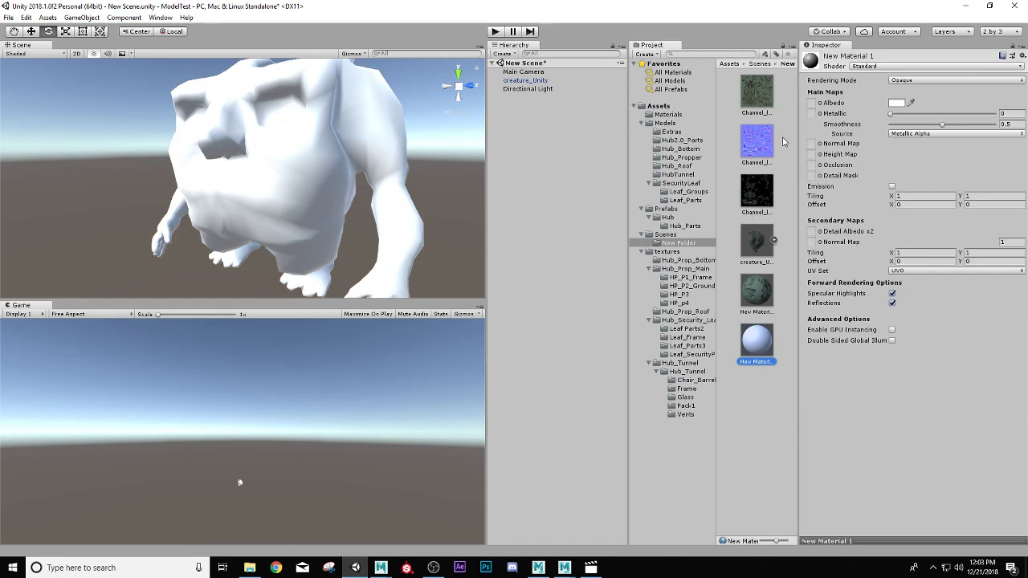
pyautogui.moveTo(753, 96); pyautogui.dragTo(811, 103)
pyautogui.keyDown('alt'); pyautogui.moveTo(394, 154); pyautogui.dragTo(313, 169); pyautogui.keyUp('alt')
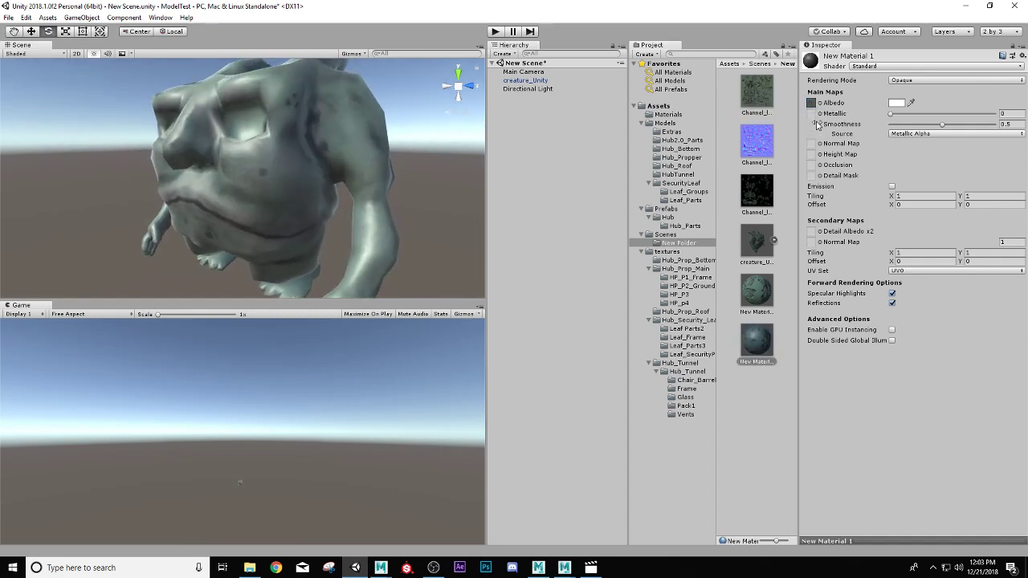
pyautogui.moveTo(756, 149); pyautogui.dragTo(814, 144)
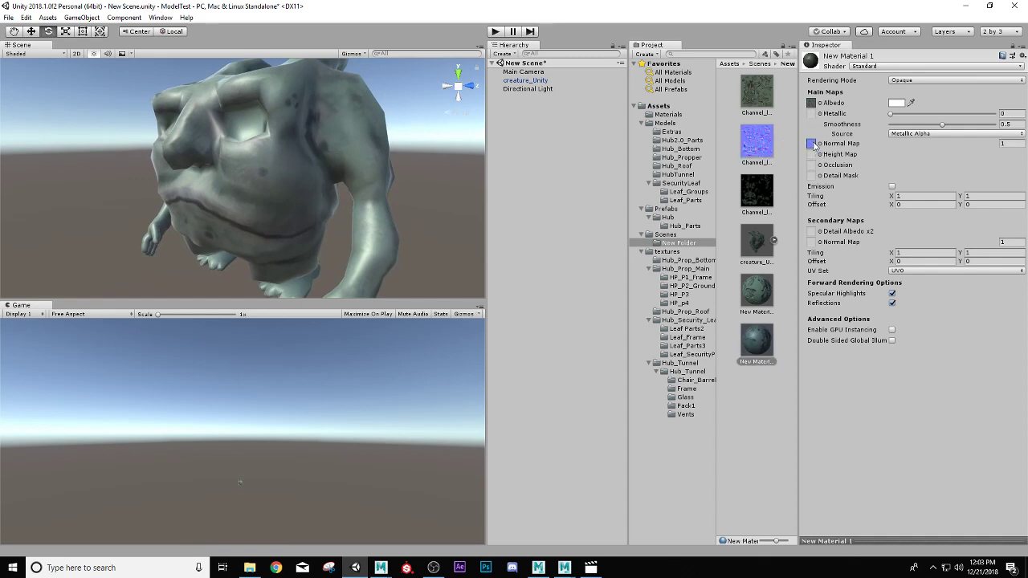
# Step: Switch New Material 1 to the Standard (Specular setup) shader and assign the Channel_lambert1_Specular texture to its Specular slot
pyautogui.click(763, 193)
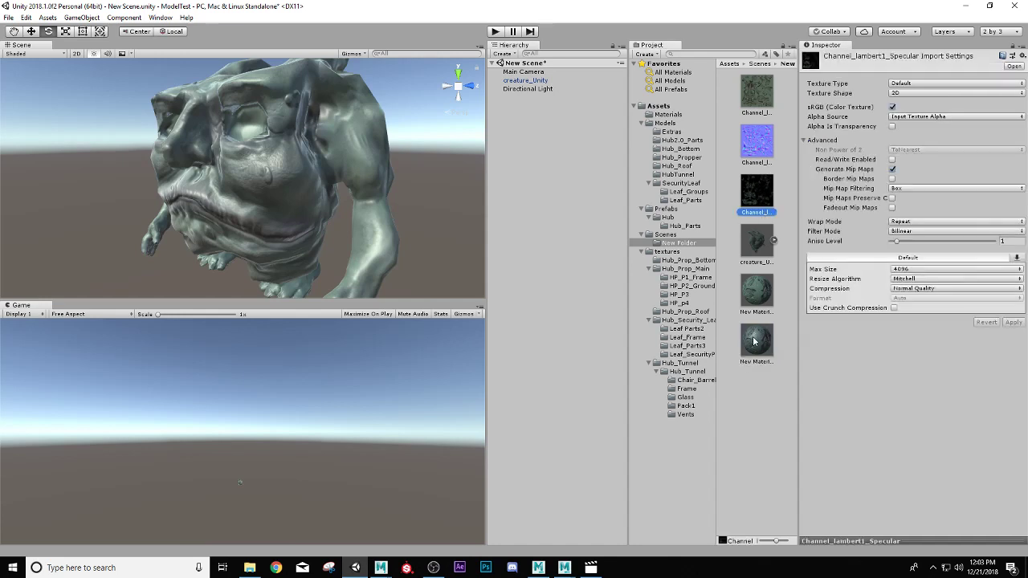
pyautogui.click(753, 341)
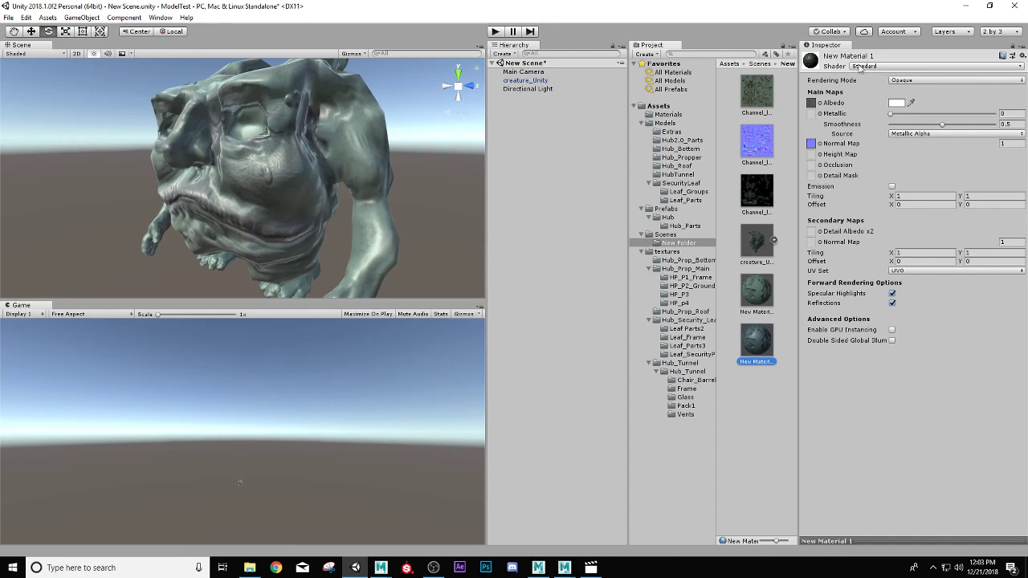
pyautogui.click(888, 68)
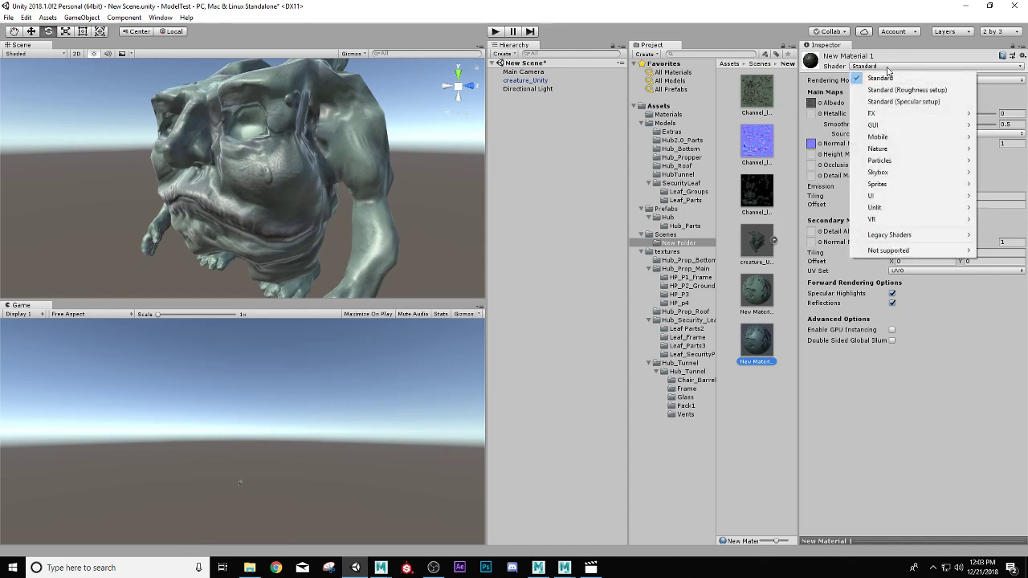
pyautogui.click(903, 102)
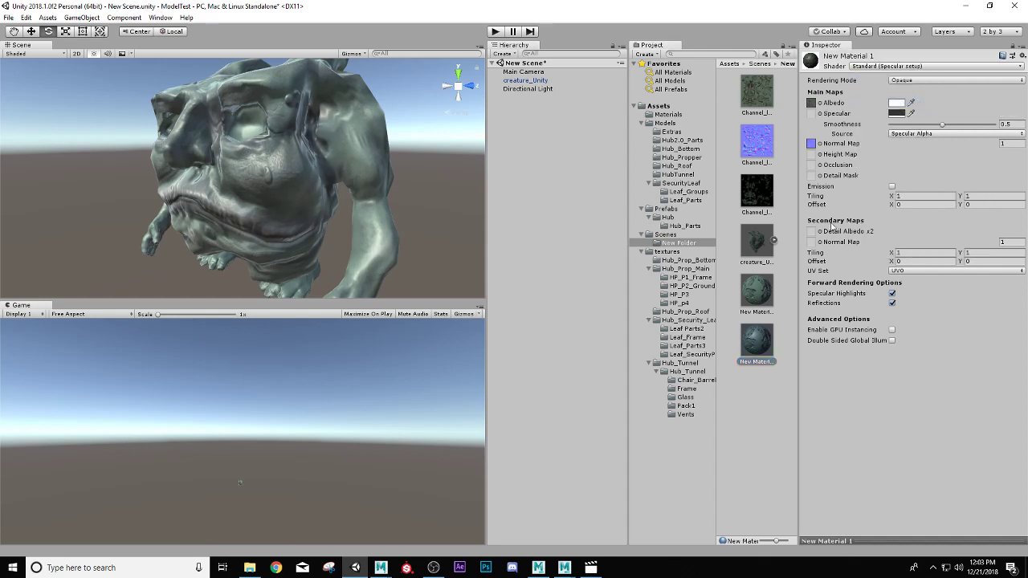
pyautogui.moveTo(757, 202); pyautogui.dragTo(808, 128)
pyautogui.moveTo(813, 111); pyautogui.dragTo(812, 113)
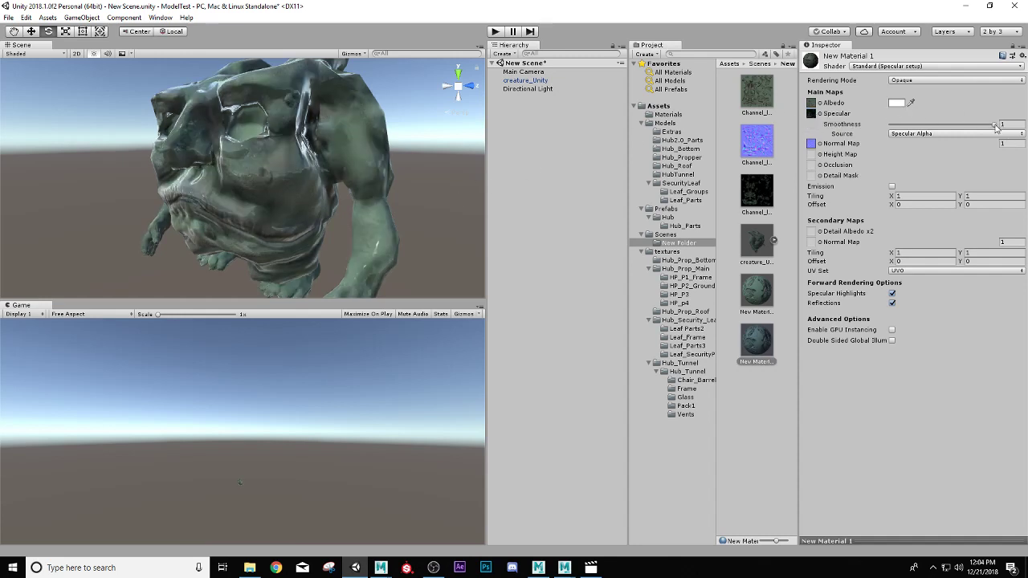
# Step: Lower New Material 1's smoothness to 0.419 and check the creature's shine from near and far
pyautogui.moveTo(988, 130); pyautogui.dragTo(937, 131)
pyautogui.scroll(-7, 381, 162)
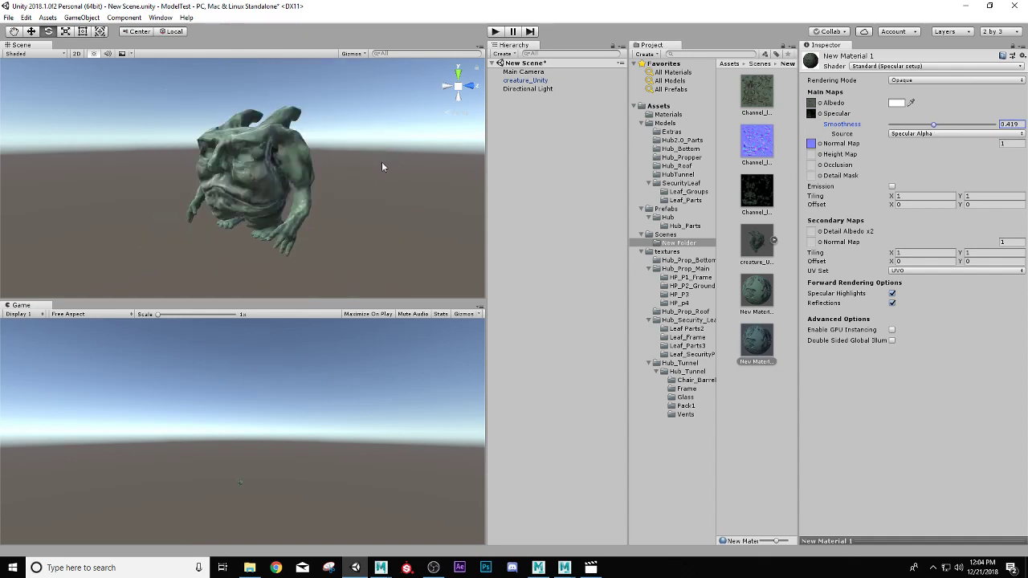
pyautogui.keyDown('alt'); pyautogui.moveTo(381, 161); pyautogui.dragTo(269, 219); pyautogui.keyUp('alt')
pyautogui.scroll(7, 357, 178)
pyautogui.scroll(5, 301, 200)
pyautogui.scroll(-5, 298, 201)
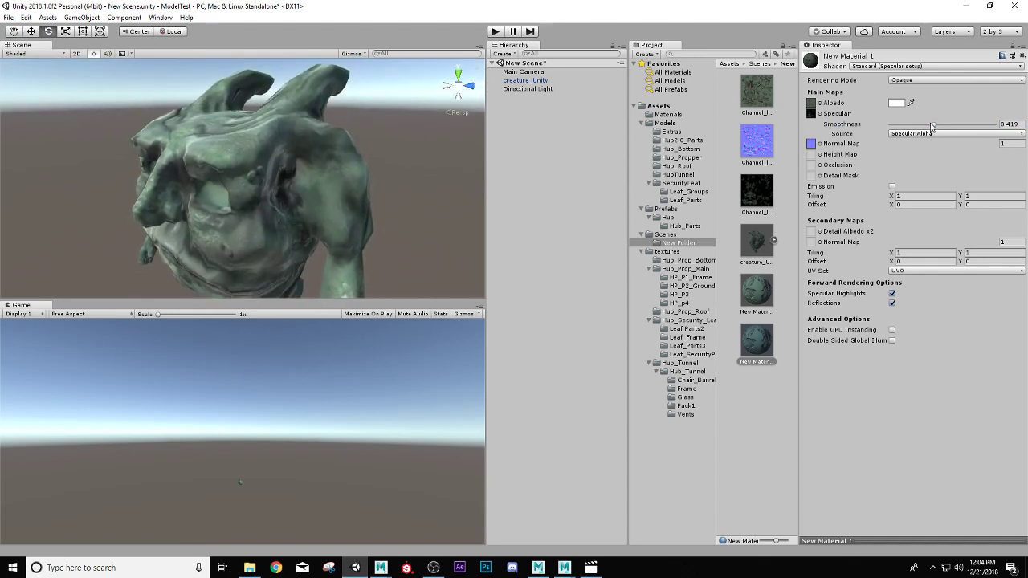
# Step: Set New Material 1's smoothness to 0.316, try Albedo Alpha as the smoothness source, and return the source to Specular Alpha
pyautogui.click(990, 134)
pyautogui.click(938, 158)
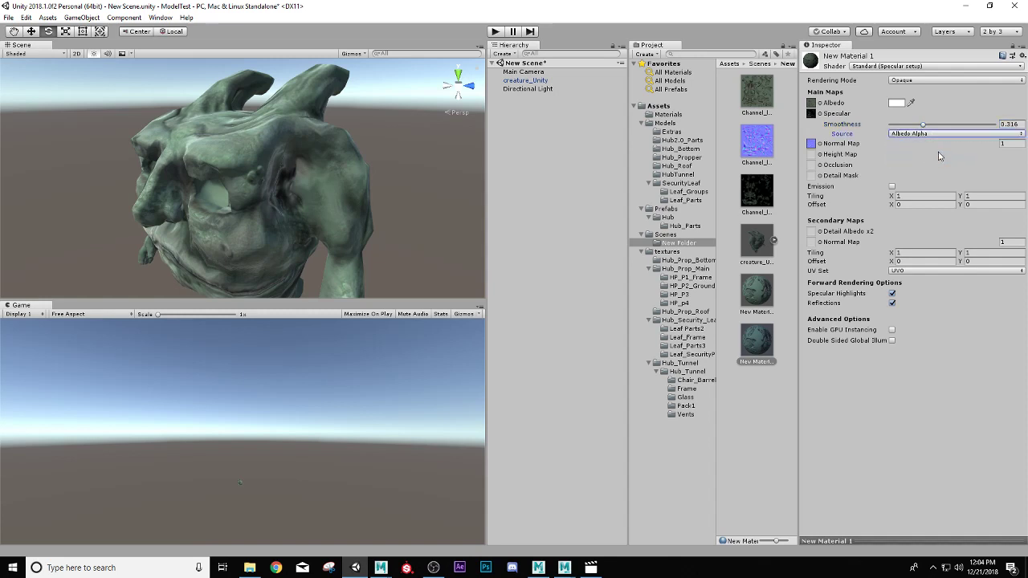
pyautogui.keyDown('alt'); pyautogui.moveTo(317, 189); pyautogui.dragTo(350, 154); pyautogui.keyUp('alt')
pyautogui.click(932, 134)
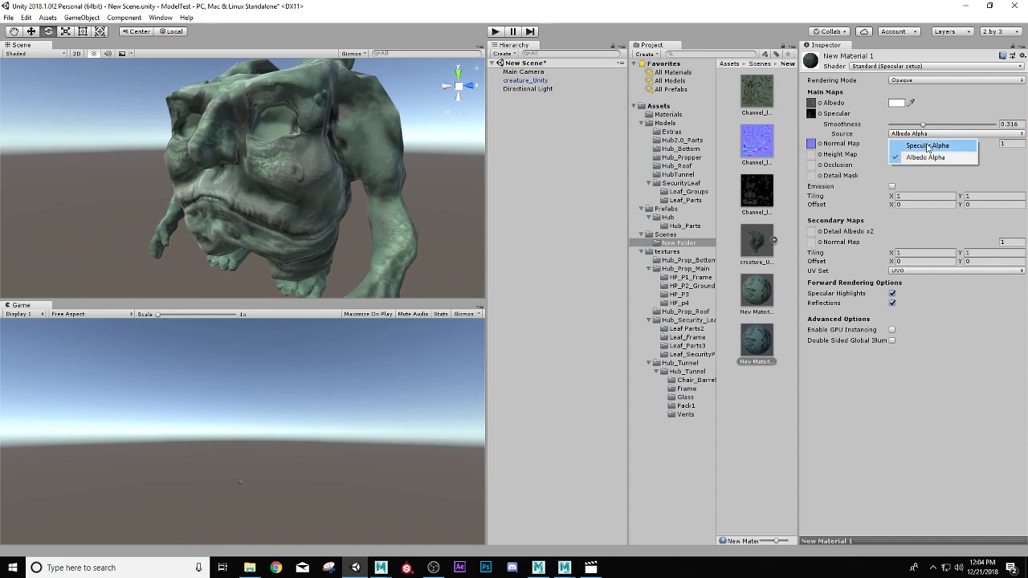
pyautogui.click(929, 144)
pyautogui.keyDown('alt'); pyautogui.moveTo(451, 150); pyautogui.dragTo(402, 142); pyautogui.keyUp('alt')
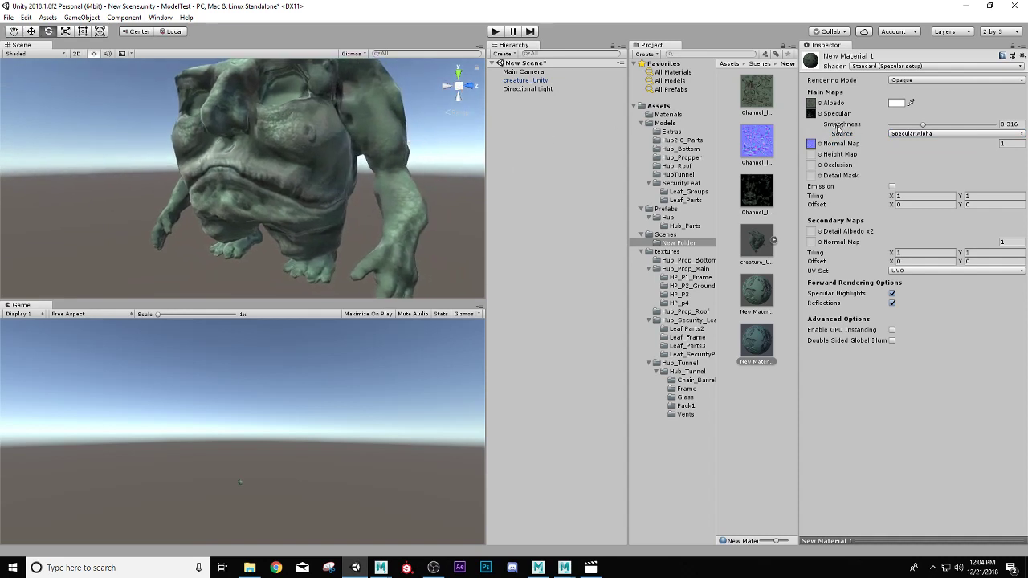
# Step: Try the Standard (Roughness setup) shader on New Material 1 and return it to Standard (Specular setup)
pyautogui.scroll(-3, 274, 201)
pyautogui.keyDown('alt'); pyautogui.moveTo(282, 189); pyautogui.dragTo(325, 200); pyautogui.keyUp('alt')
pyautogui.scroll(4, 260, 186)
pyautogui.scroll(-5, 210, 183)
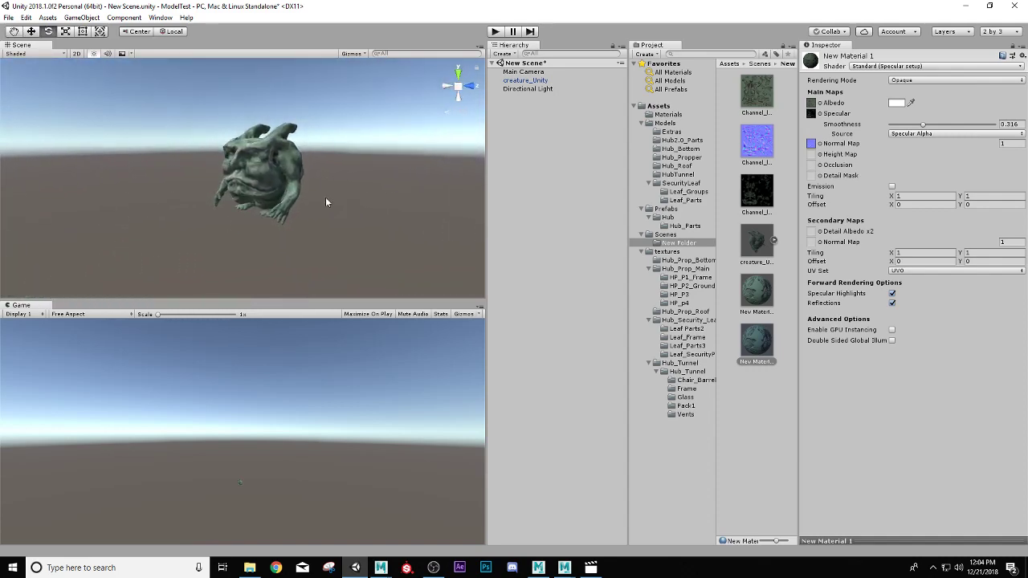
pyautogui.scroll(6, 309, 201)
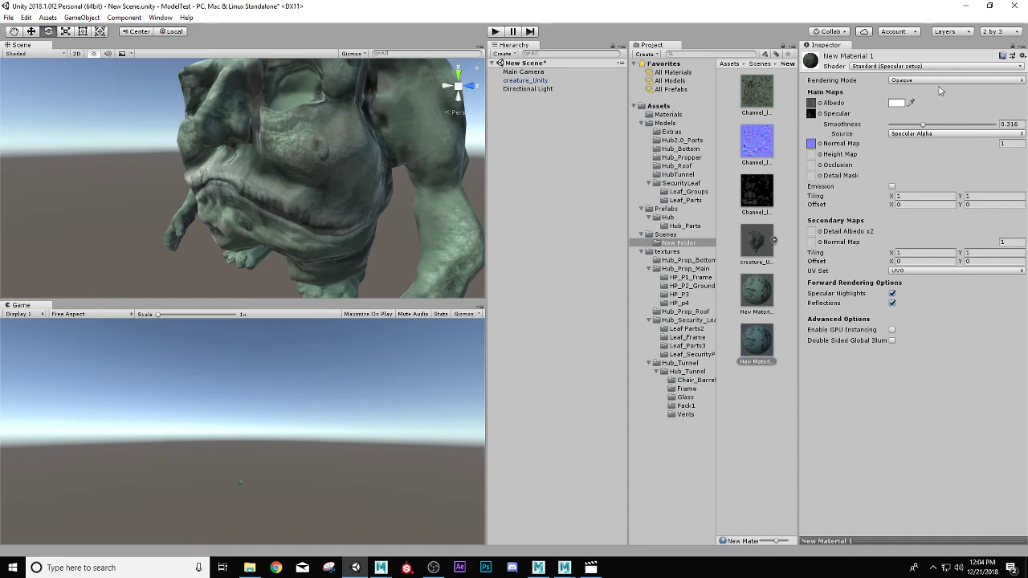
pyautogui.click(935, 67)
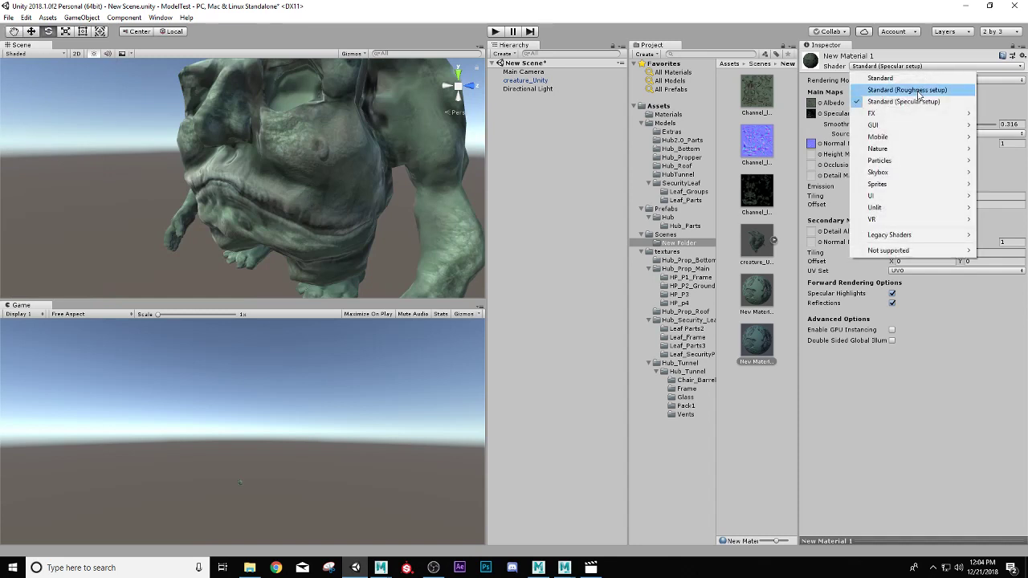
pyautogui.click(919, 94)
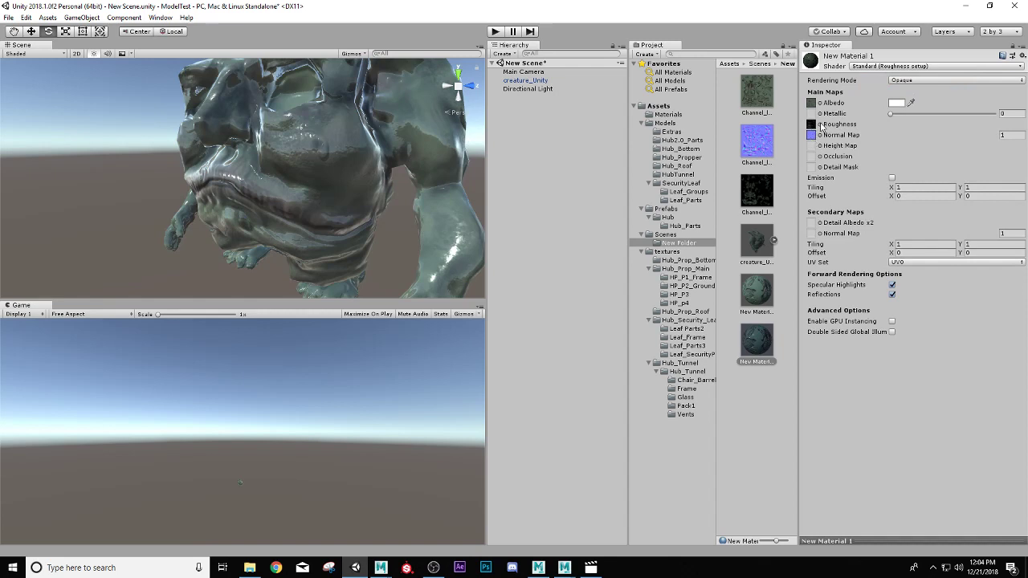
pyautogui.click(910, 66)
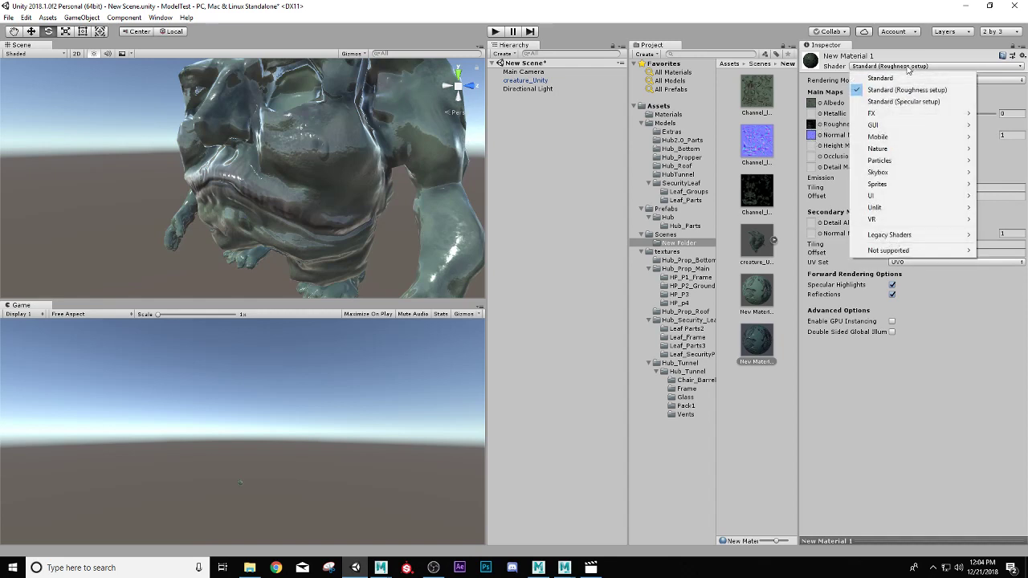
pyautogui.click(885, 104)
# Step: Examine the textured creature's surface detail and specular highlights from several angles and distances
pyautogui.scroll(-5, 237, 177)
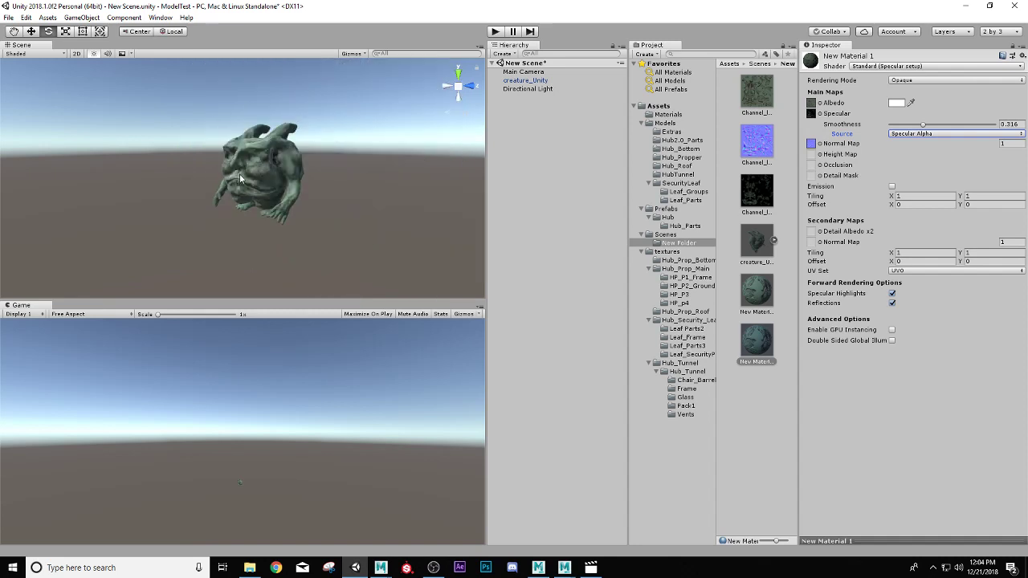
pyautogui.keyDown('alt'); pyautogui.moveTo(237, 178); pyautogui.dragTo(48, 247); pyautogui.keyUp('alt')
pyautogui.scroll(5, 374, 165)
pyautogui.scroll(-5, 197, 161)
pyautogui.scroll(6, 198, 162)
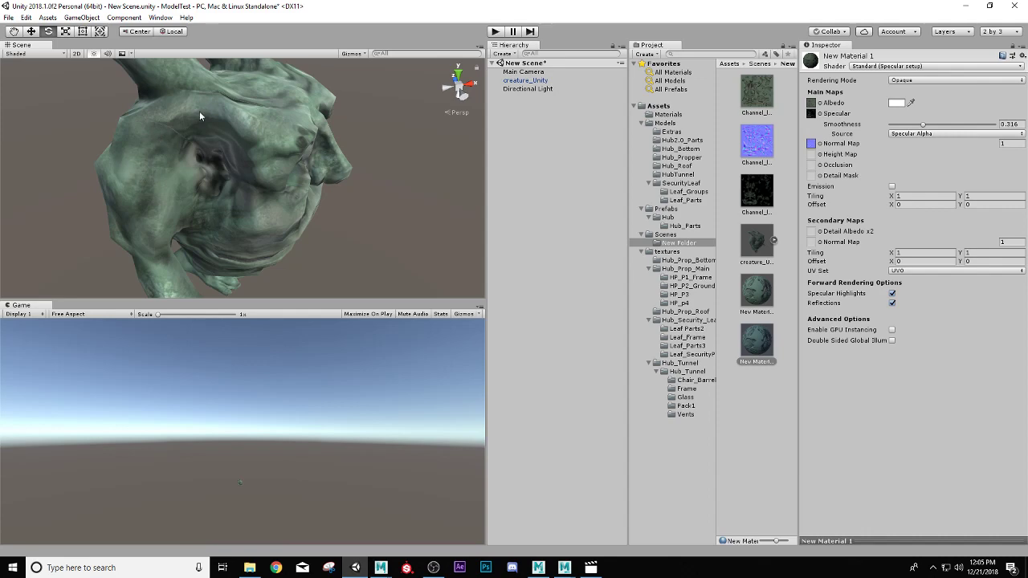
pyautogui.keyDown('alt'); pyautogui.moveTo(236, 191); pyautogui.dragTo(150, 204); pyautogui.keyUp('alt')
pyautogui.scroll(-8, 150, 204)
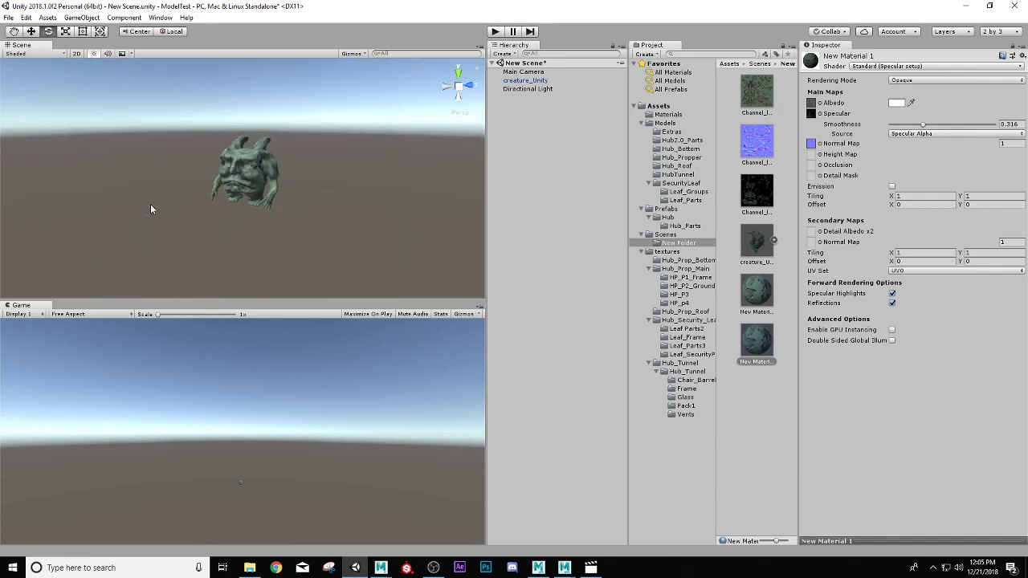
pyautogui.scroll(4, 150, 204)
pyautogui.keyDown('alt'); pyautogui.moveTo(352, 205); pyautogui.dragTo(276, 203); pyautogui.keyUp('alt')
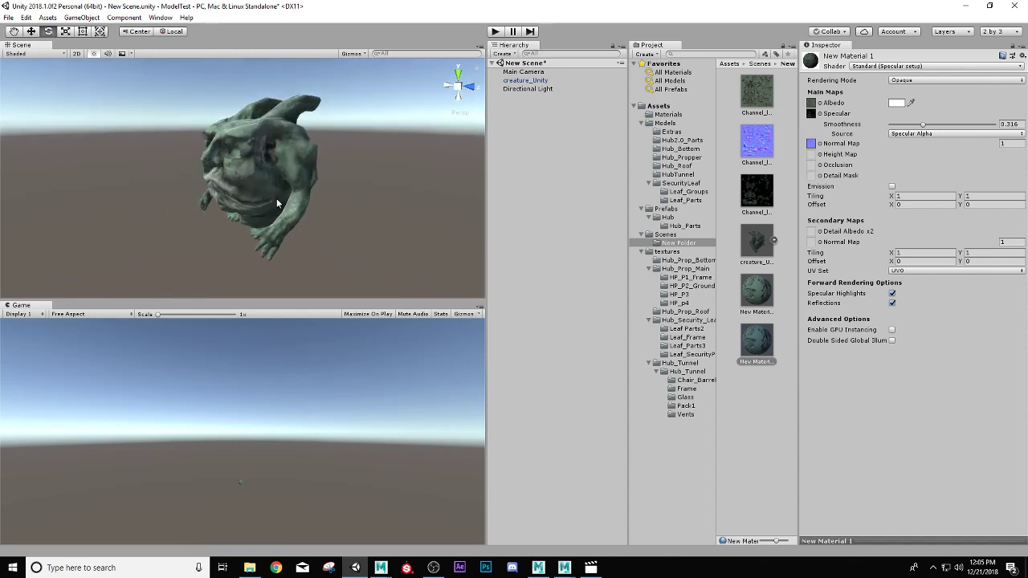
pyautogui.scroll(5, 276, 198)
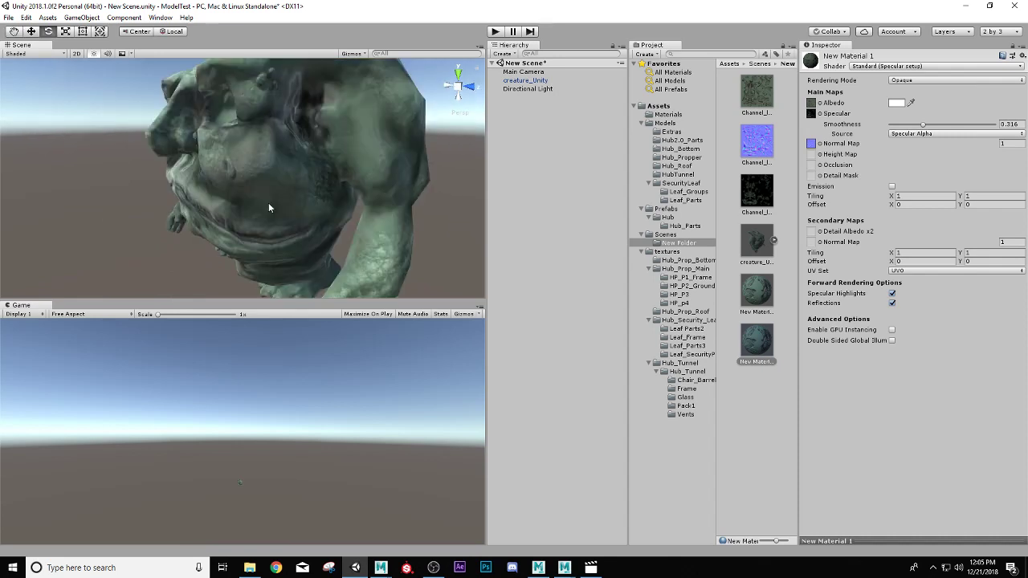
pyautogui.keyDown('alt'); pyautogui.moveTo(266, 215); pyautogui.dragTo(471, 145); pyautogui.keyUp('alt')
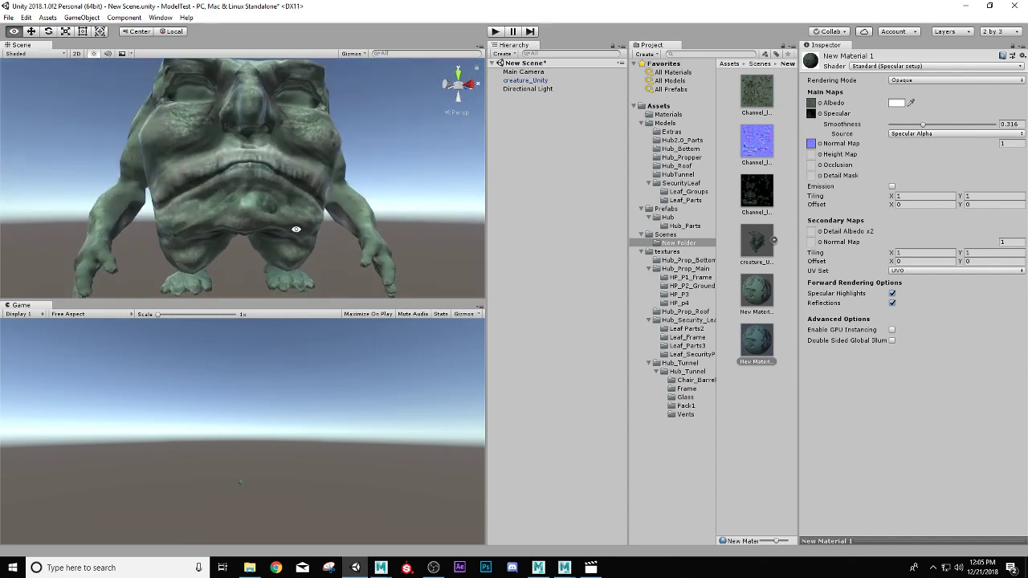
pyautogui.keyDown('alt'); pyautogui.moveTo(294, 229); pyautogui.dragTo(362, 225); pyautogui.keyUp('alt')
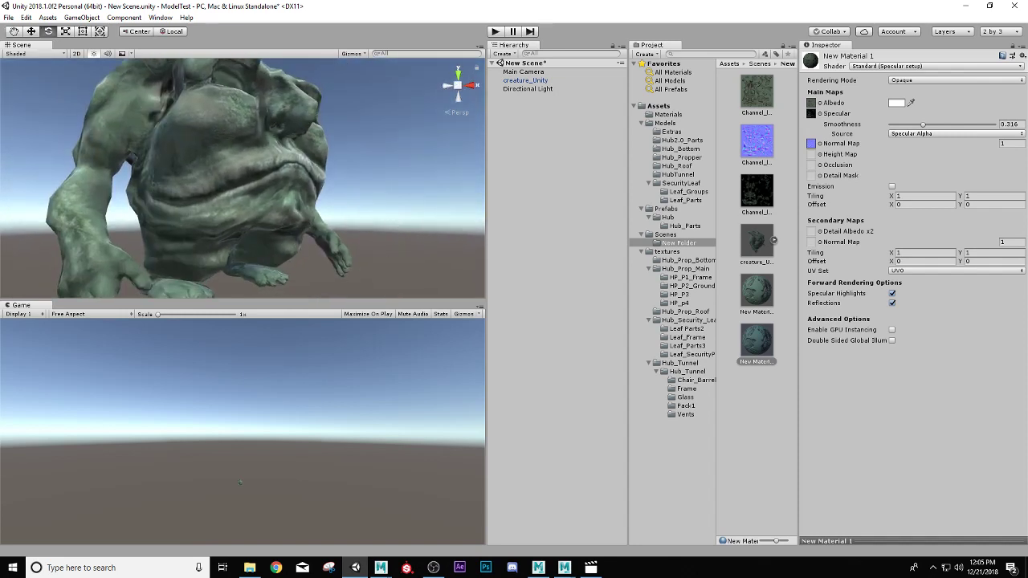